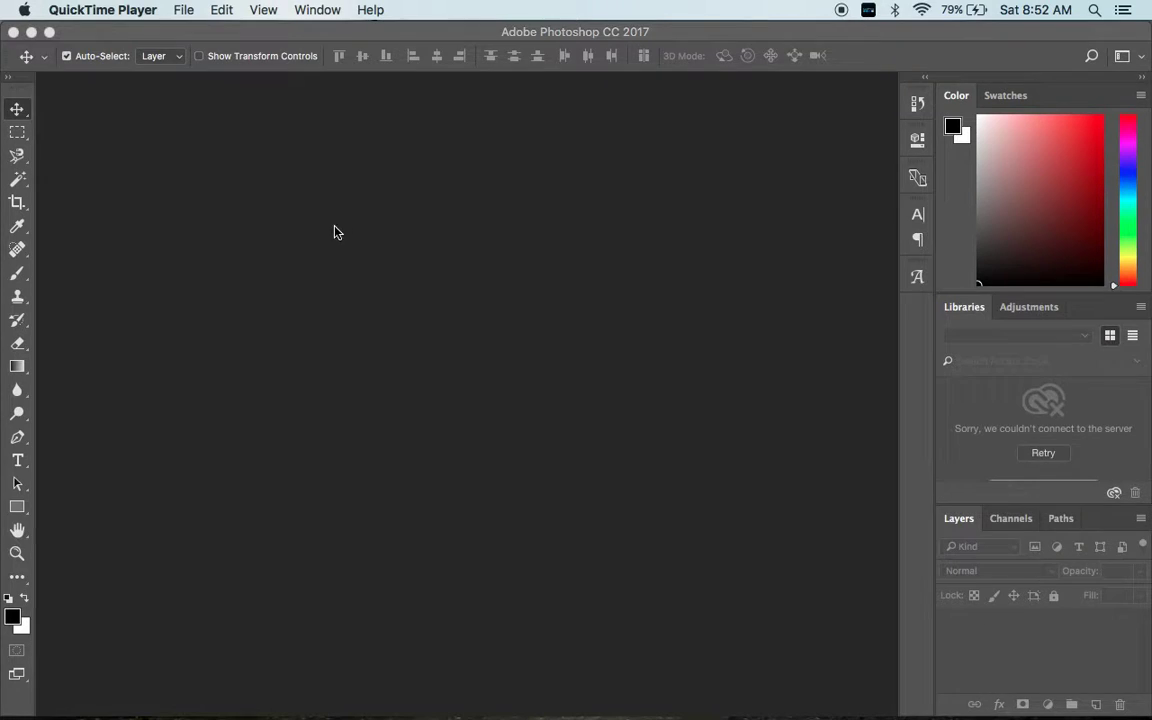
Step: Open goldfish.jpg in Photoshop
click(181, 22)
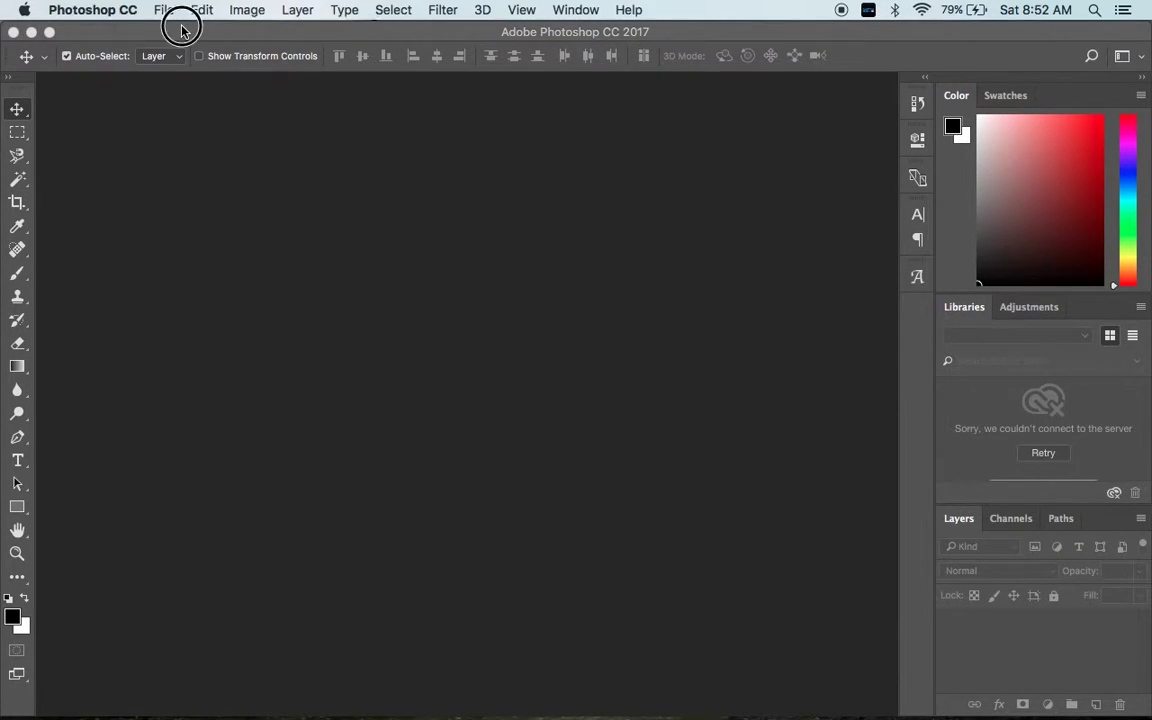
click(164, 12)
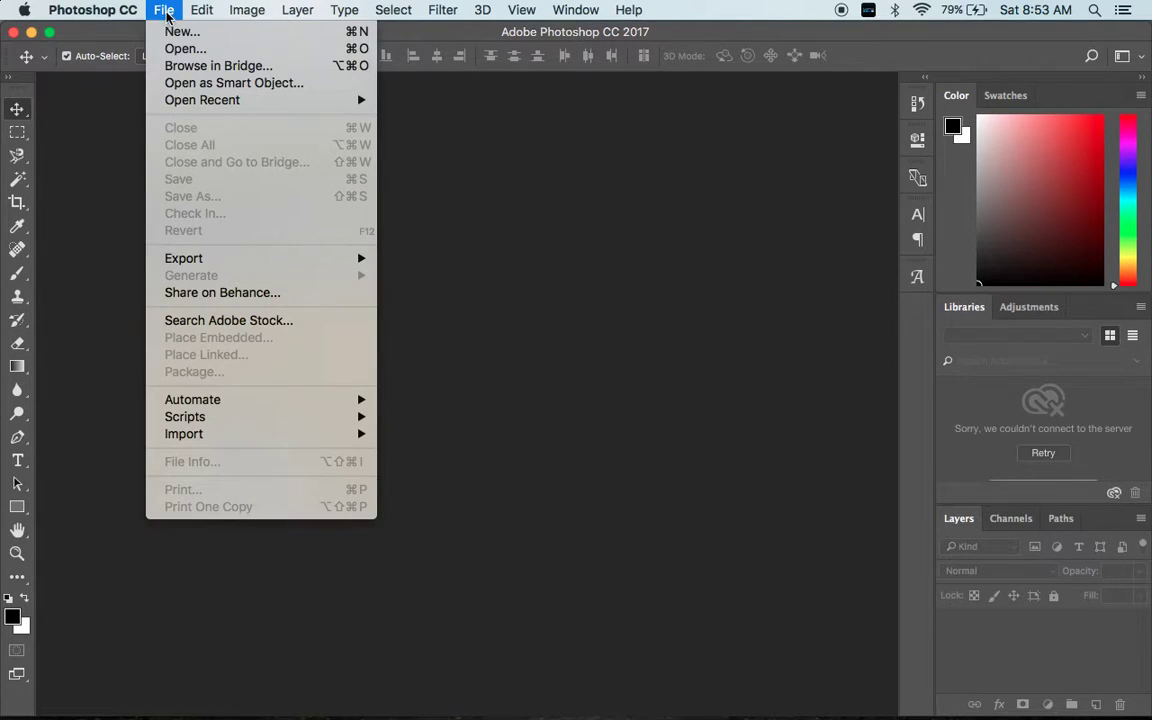
click(178, 49)
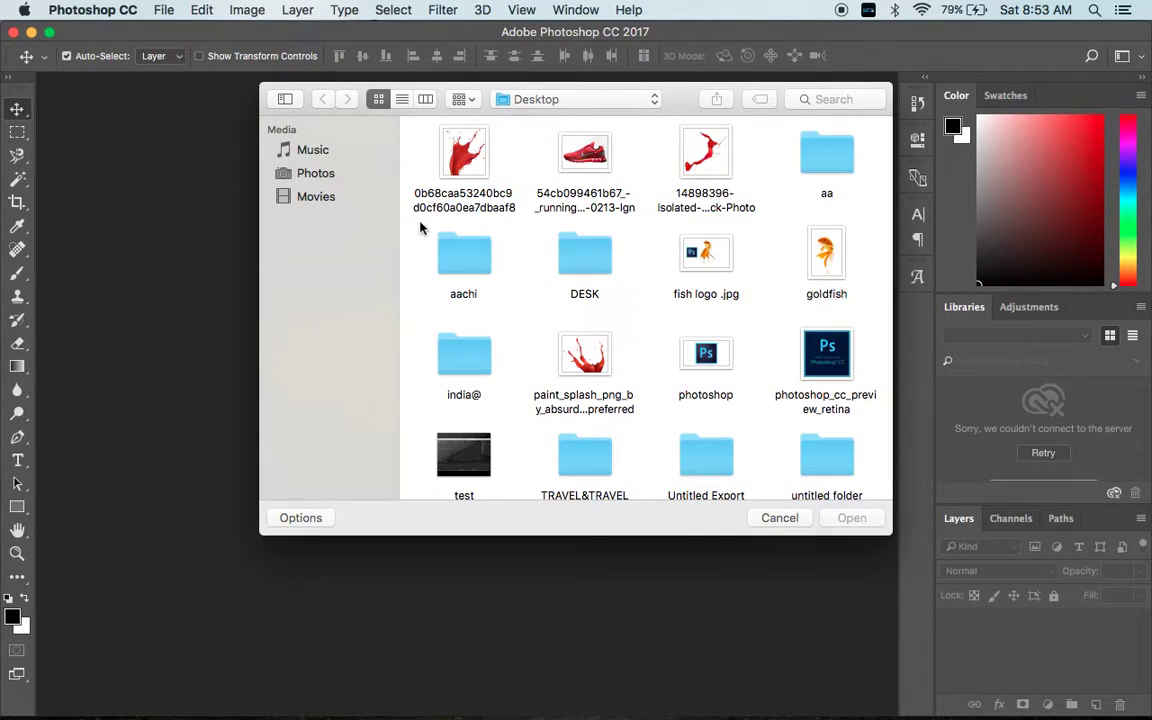
click(831, 270)
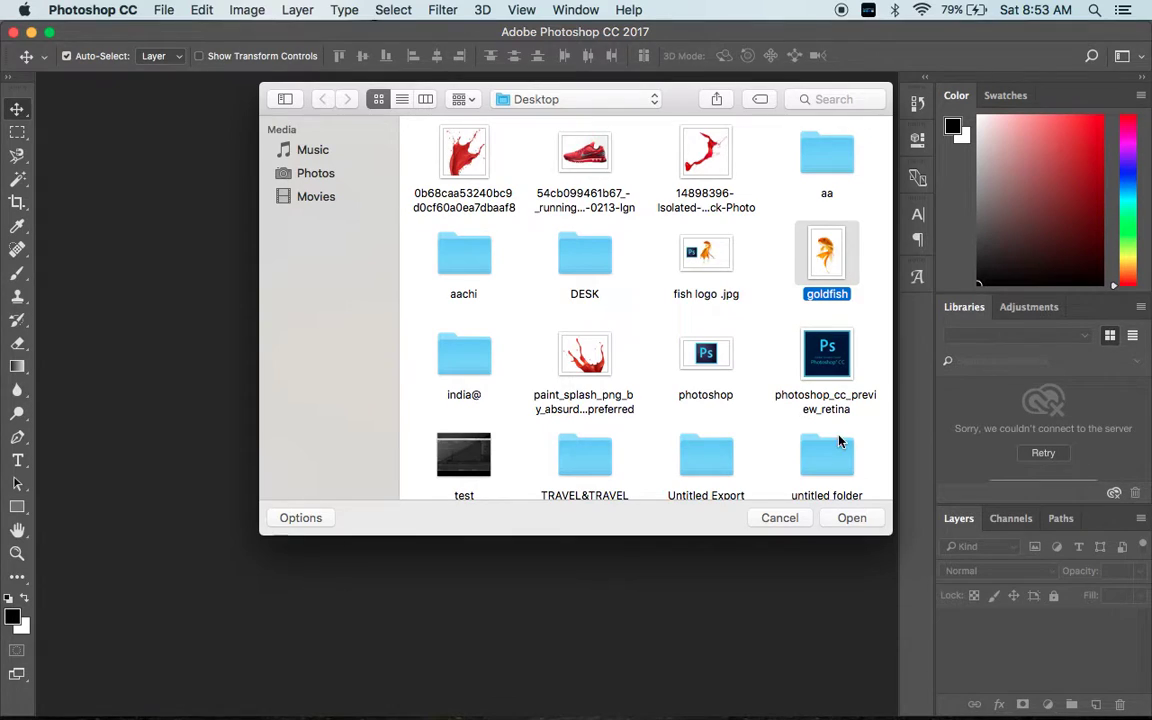
click(844, 520)
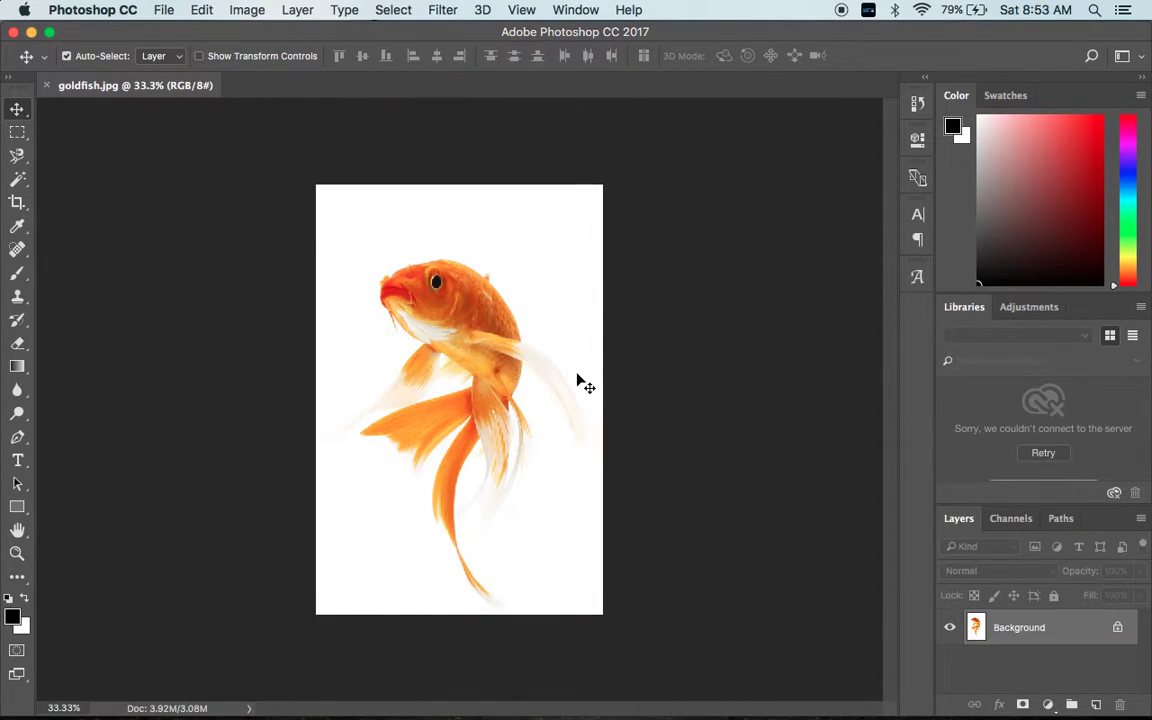
Step: Open the red paint splash image 0b68caa53240bc9d0cf60a0ea7dbaaf8.jpg from the Desktop
click(167, 13)
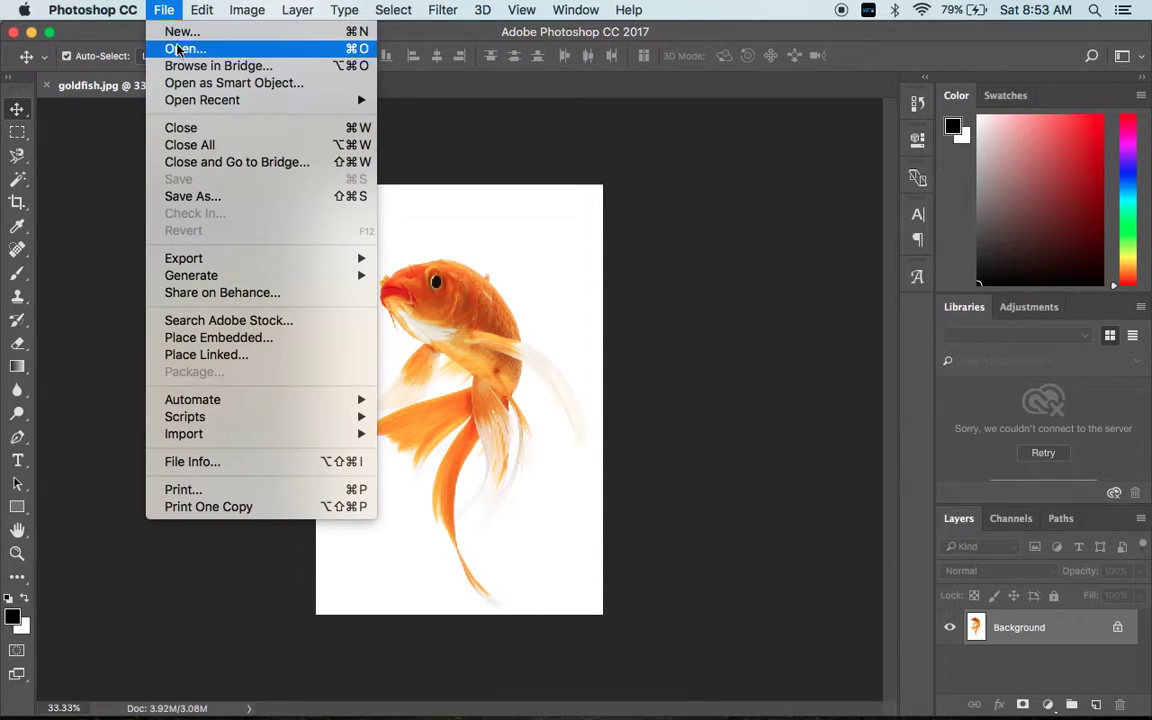
click(178, 46)
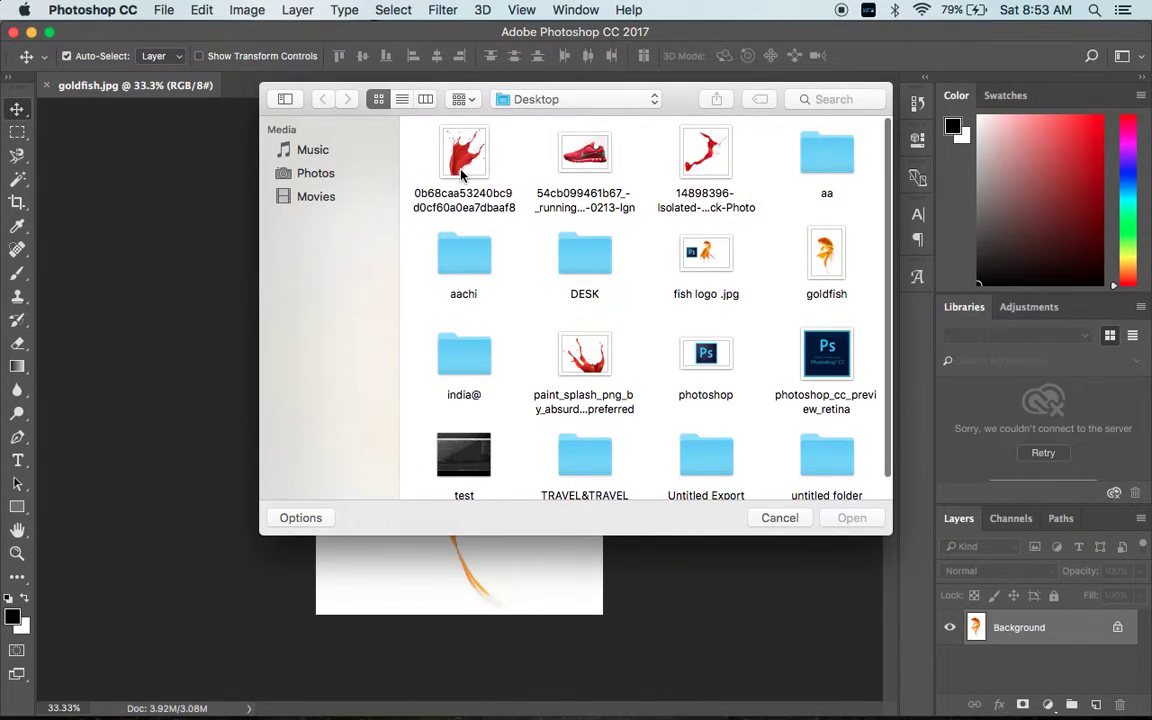
click(461, 174)
click(845, 518)
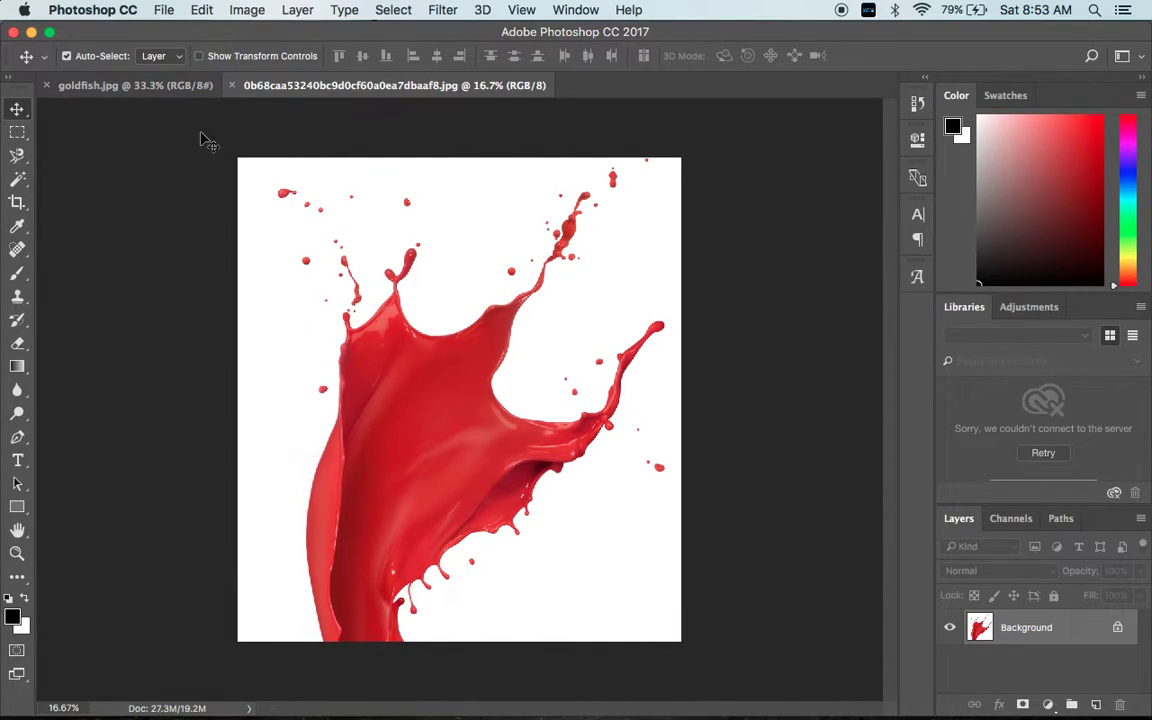
Step: Drag the goldfish image into the splash document as Layer 1 at its upper left
click(150, 90)
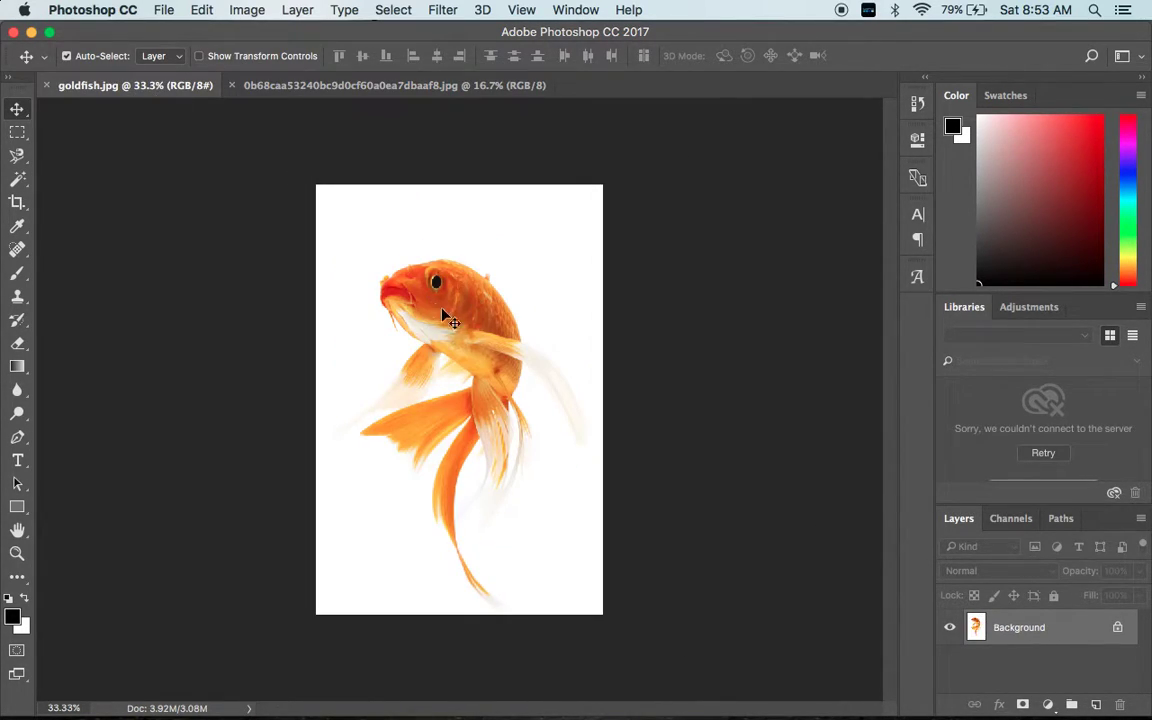
drag(451, 321, 368, 88)
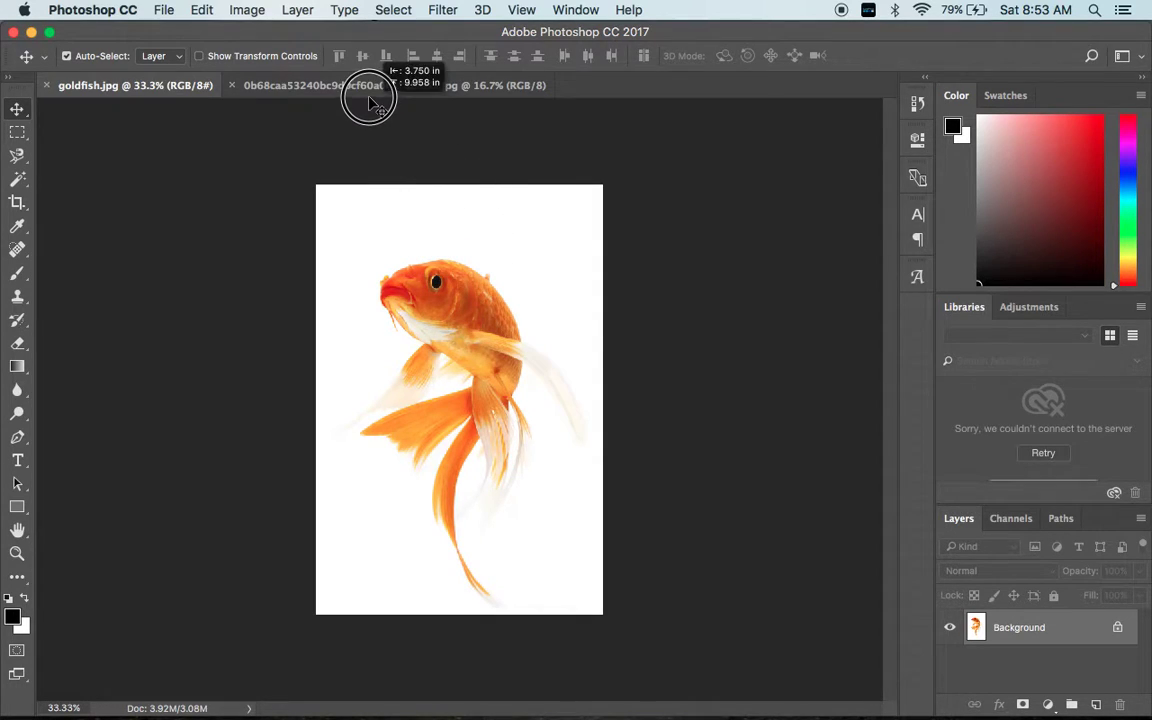
mouse_move(368, 88)
mouse_down()
mouse_move(470, 337)
mouse_move(372, 273)
mouse_up()
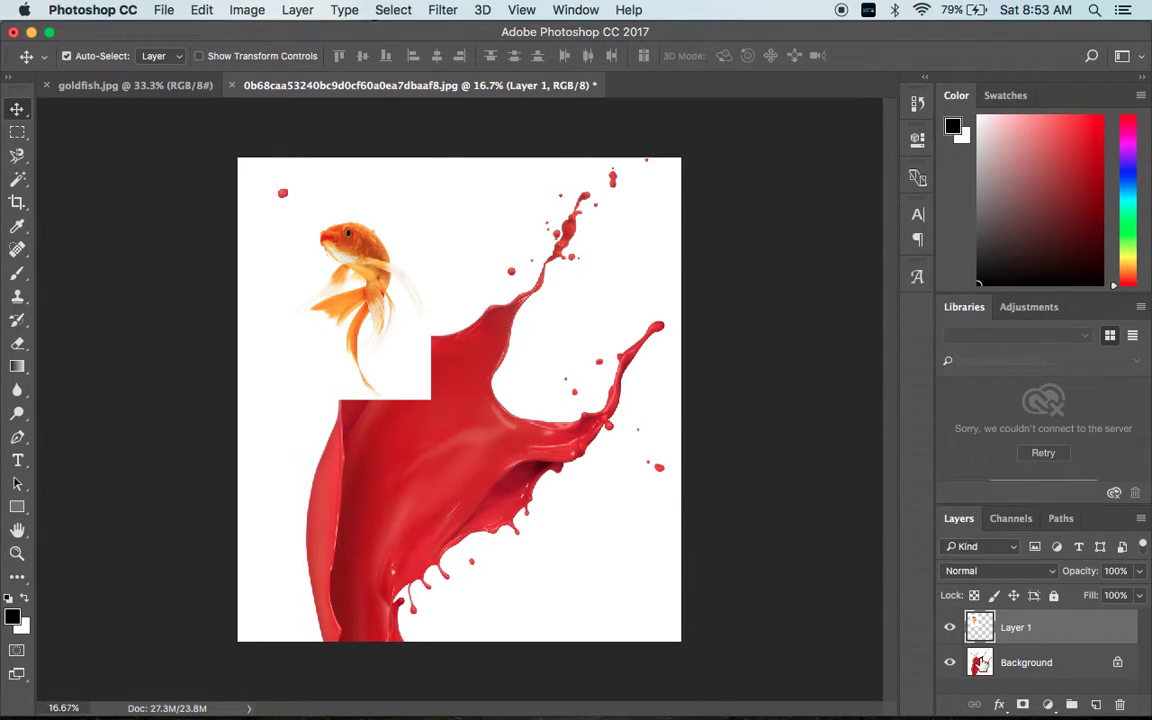
Step: Duplicate the Background splash layer as Background copy
click(1025, 668)
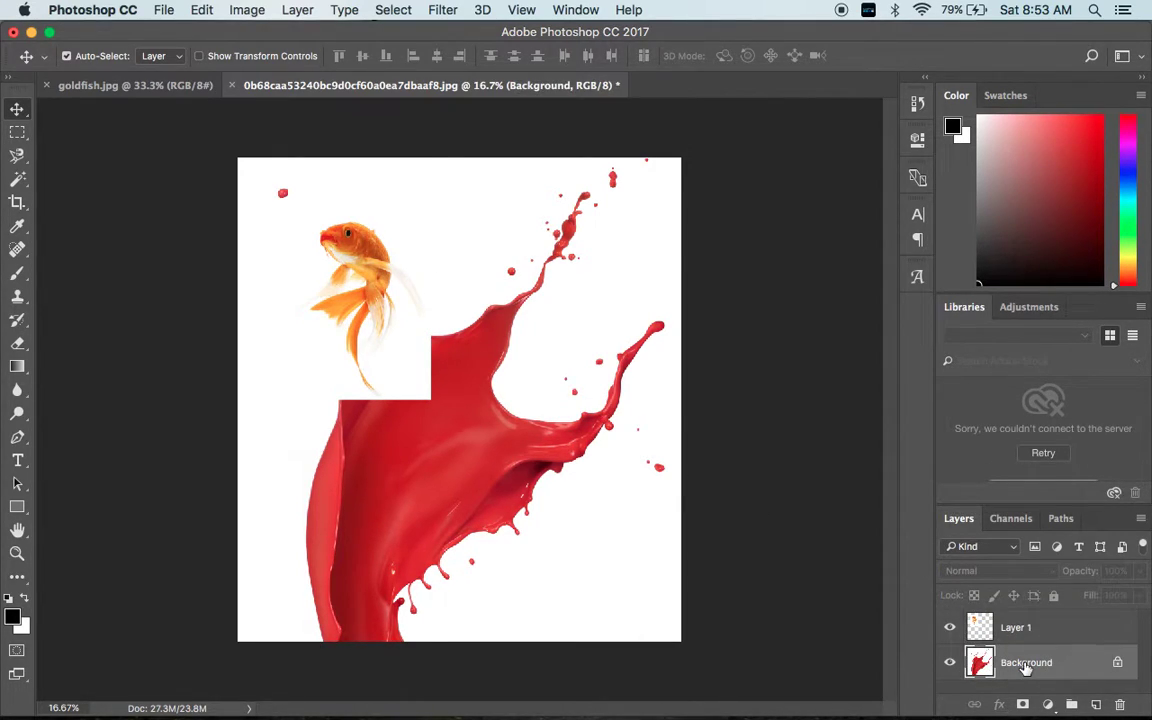
right_click(1025, 668)
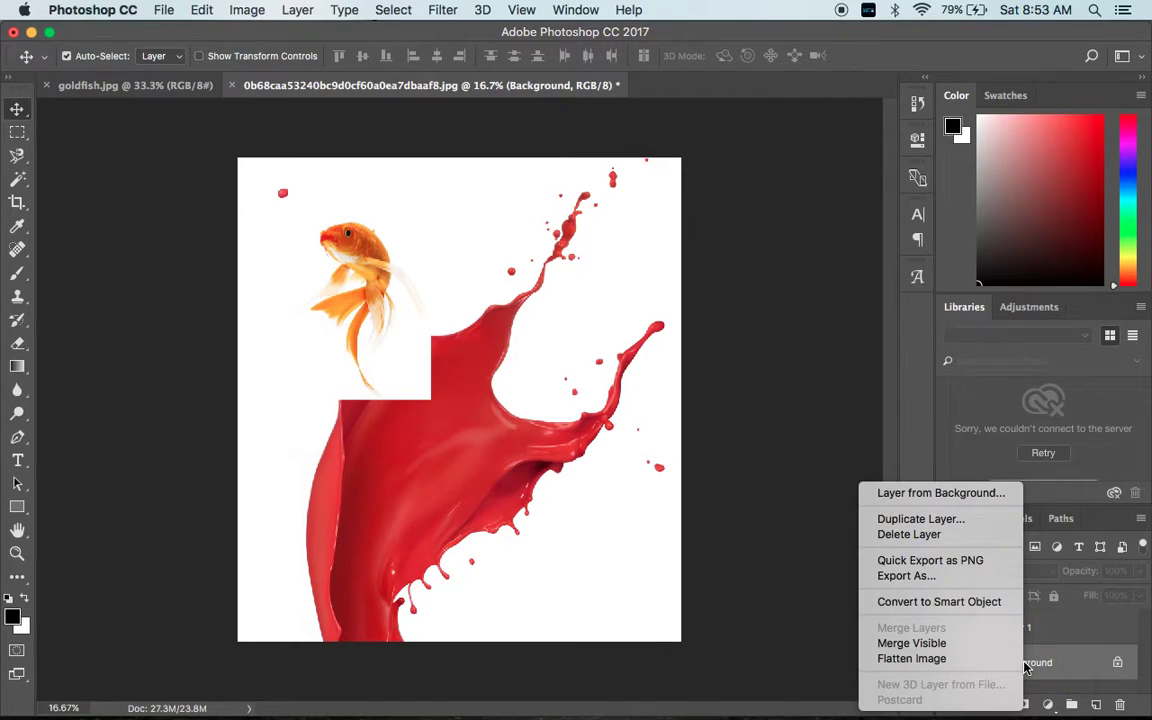
click(918, 518)
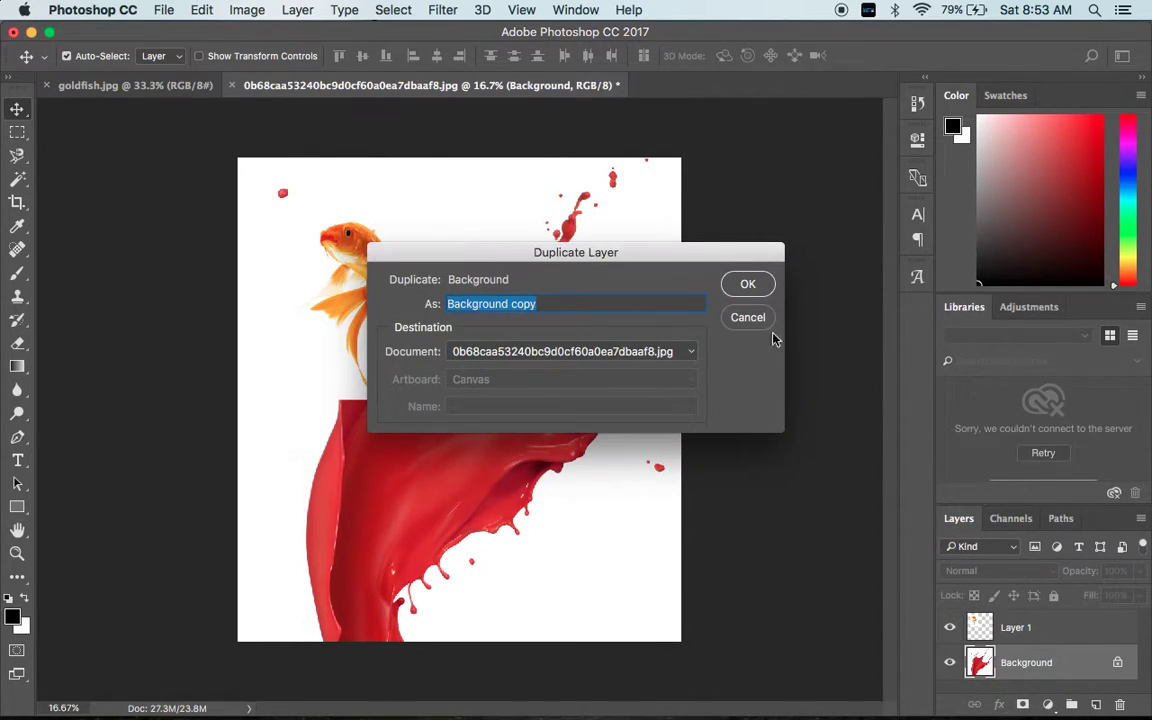
click(754, 287)
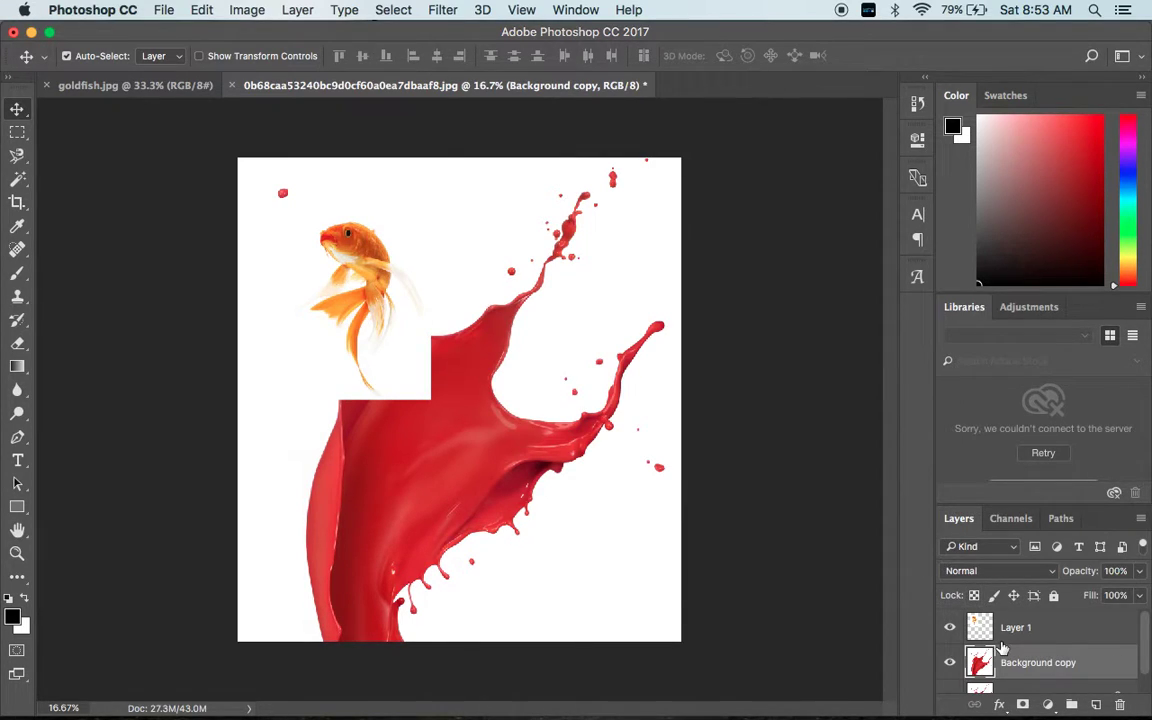
Step: Fill the original Background with white and move Background copy above Layer 1
click(982, 675)
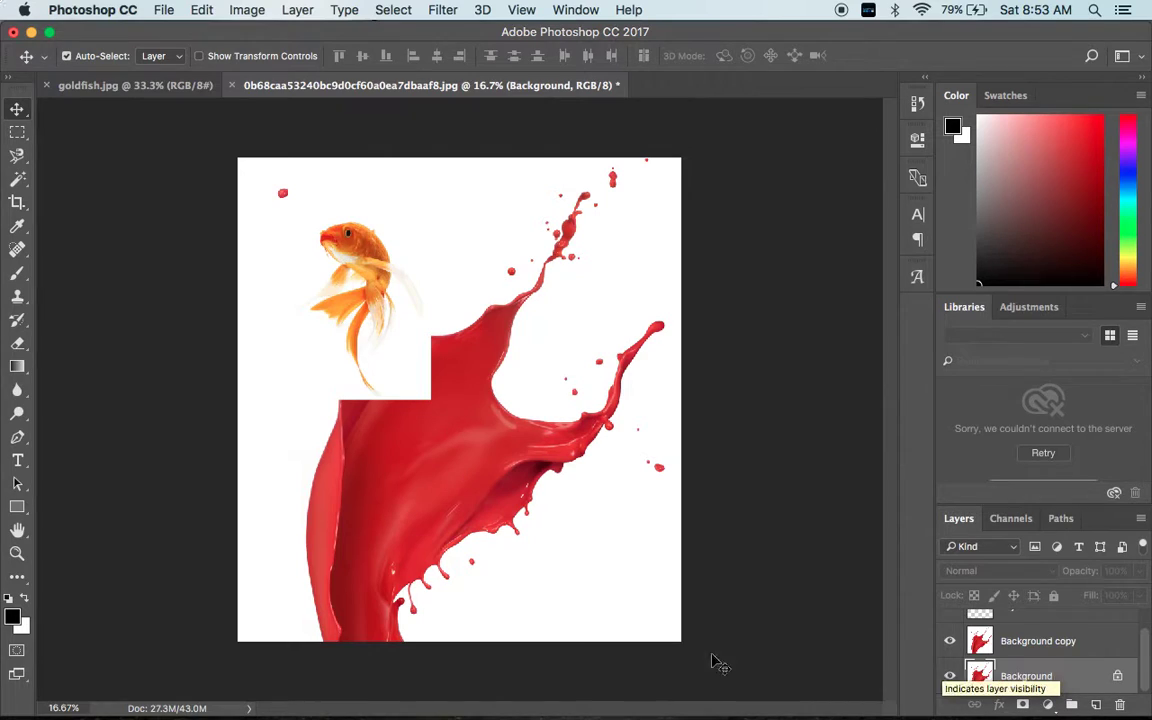
key(super+BackSpace)
click(980, 647)
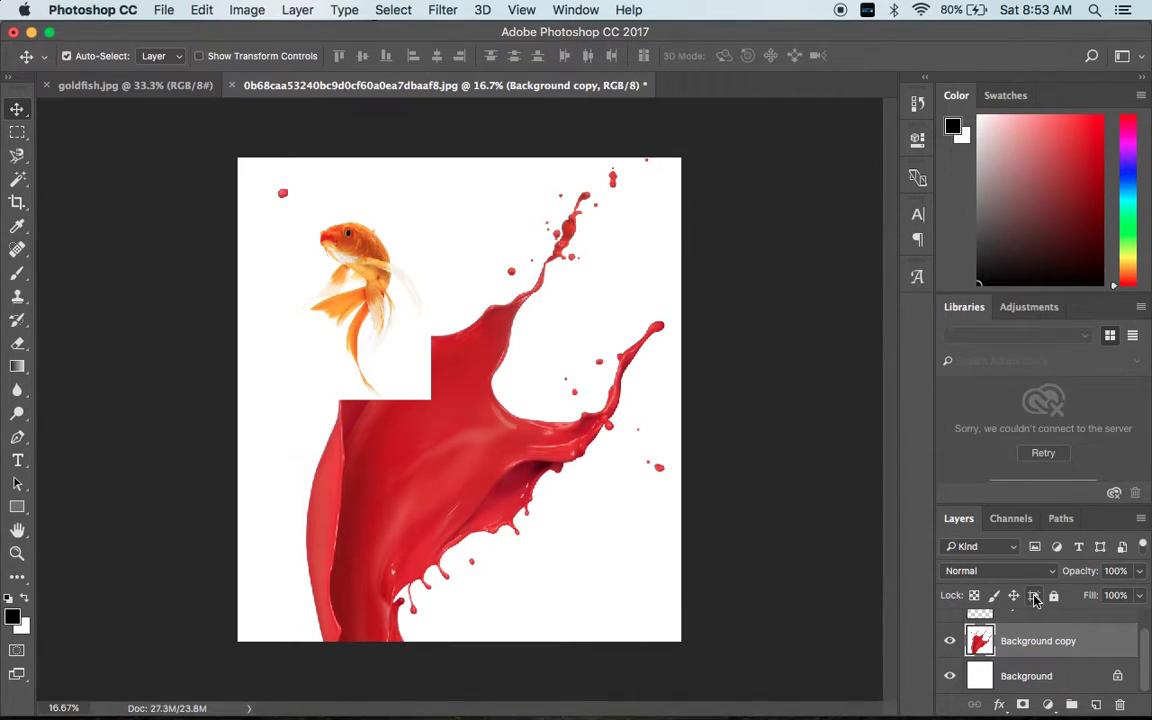
scroll(1037, 650, up, 1)
drag(1030, 662, 1027, 625)
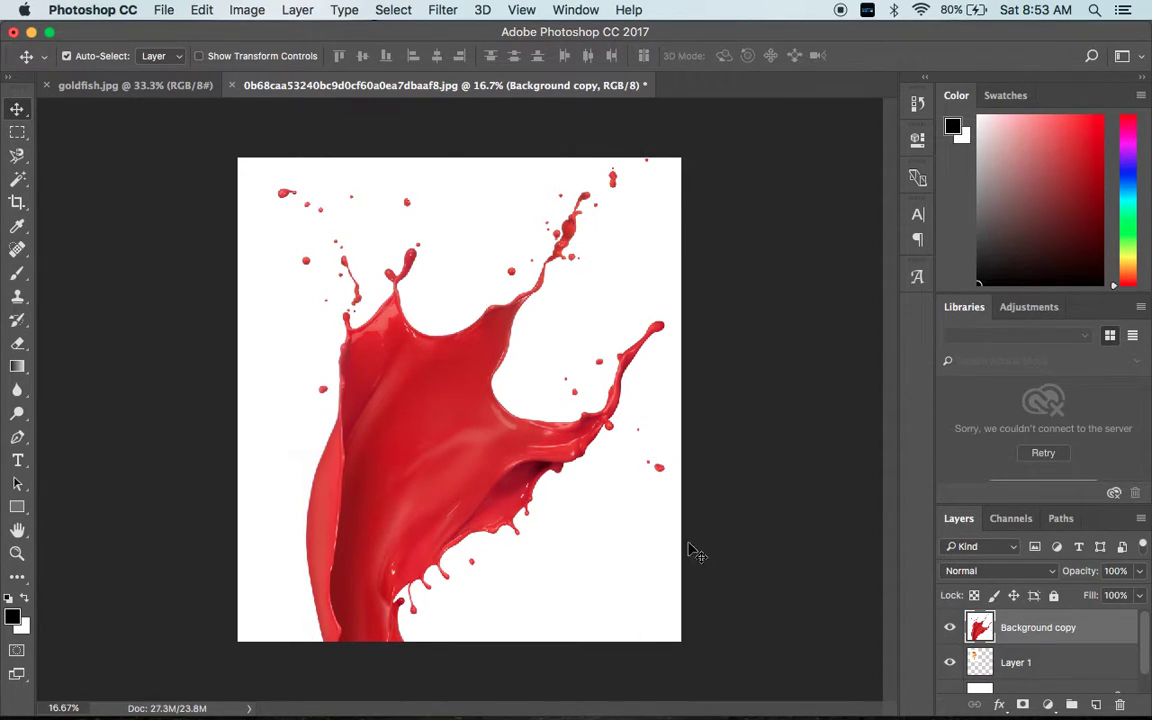
Step: Delete the white area around the splash copy with the Magic Wand, then deselect
key(super)
key(w)
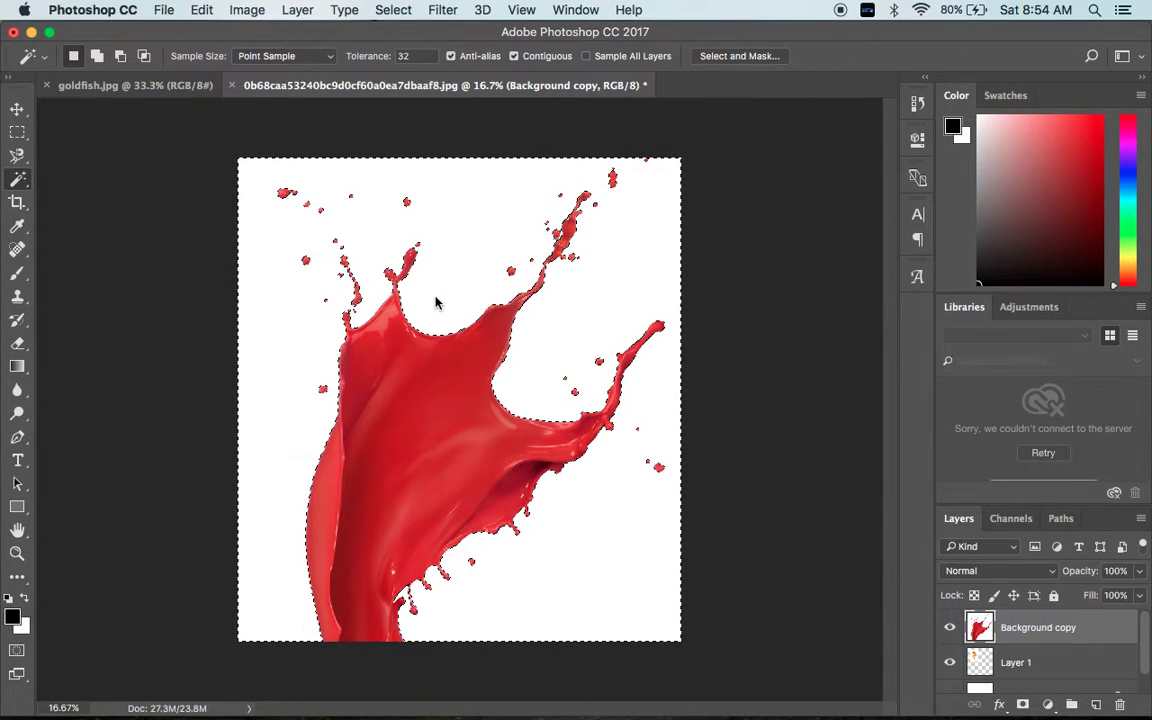
key(Delete)
key(super+d)
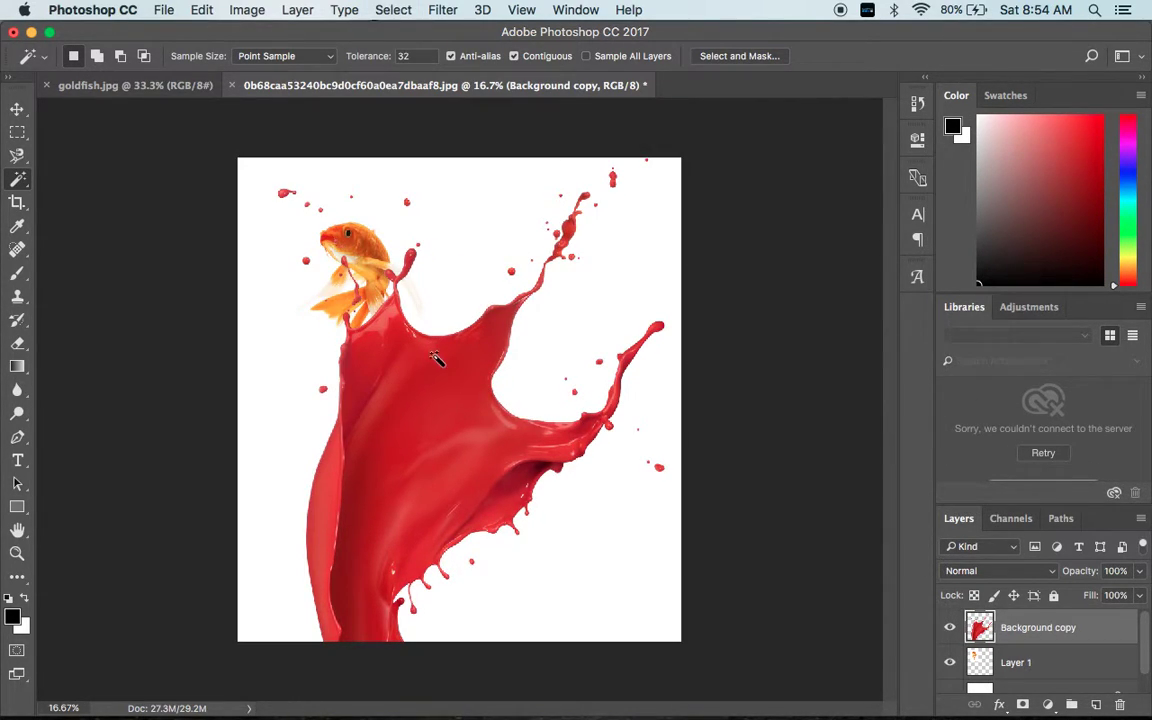
Step: Flip the splash vertically and scale it down to about 40%
key(super+t)
right_click(438, 394)
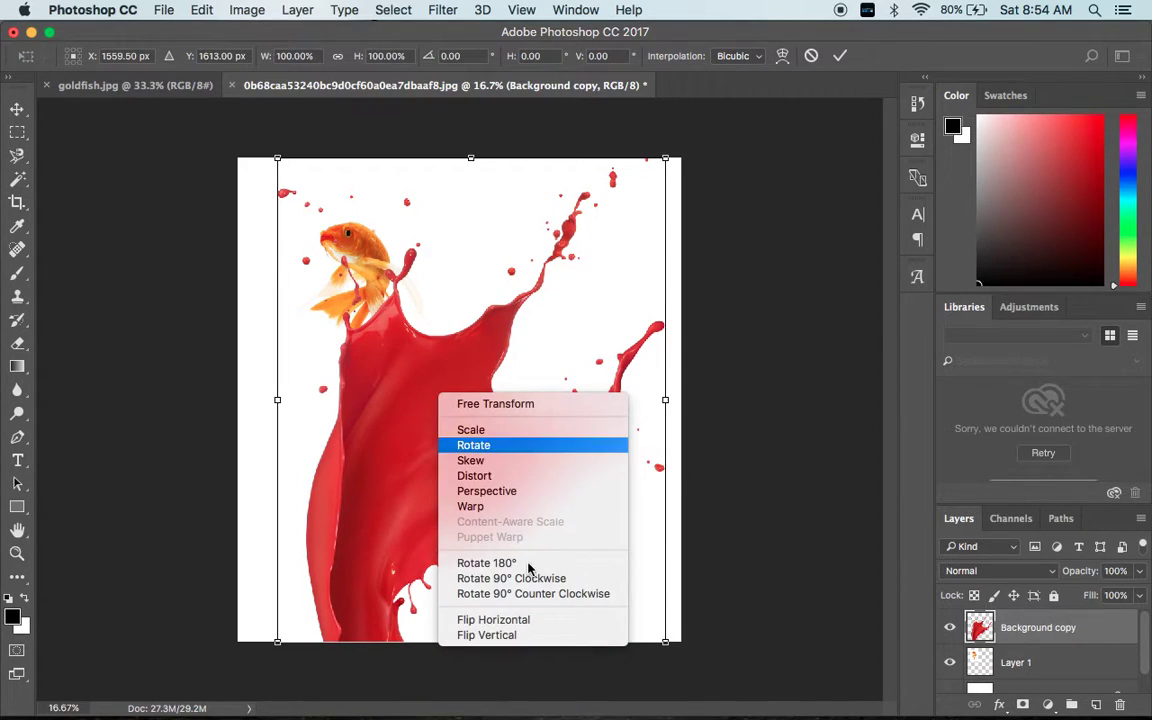
click(525, 636)
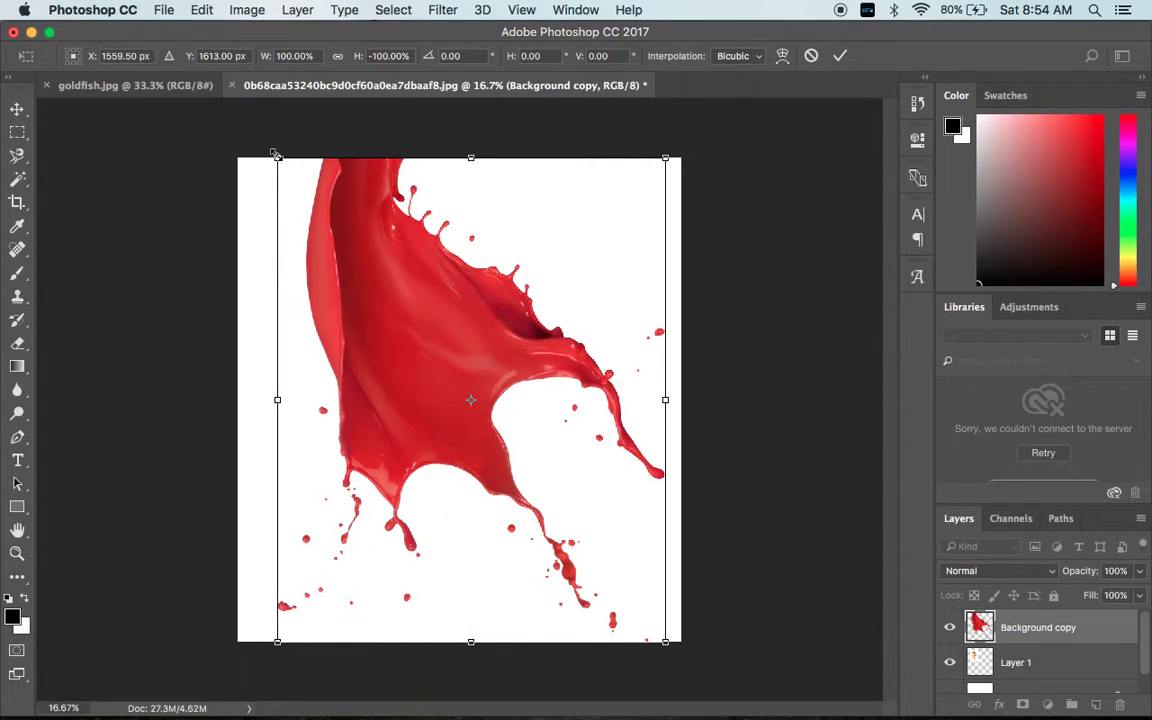
drag(276, 155, 383, 318)
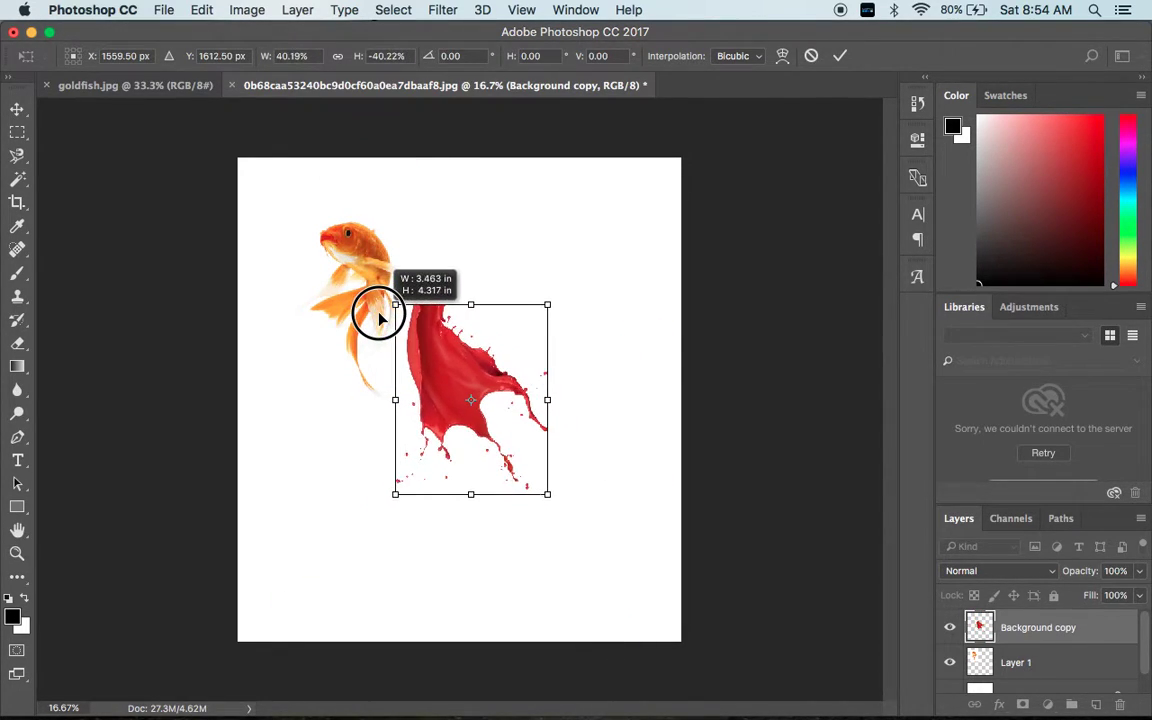
key(Return)
Step: Move the splash down and position the goldfish layer above it
key(w)
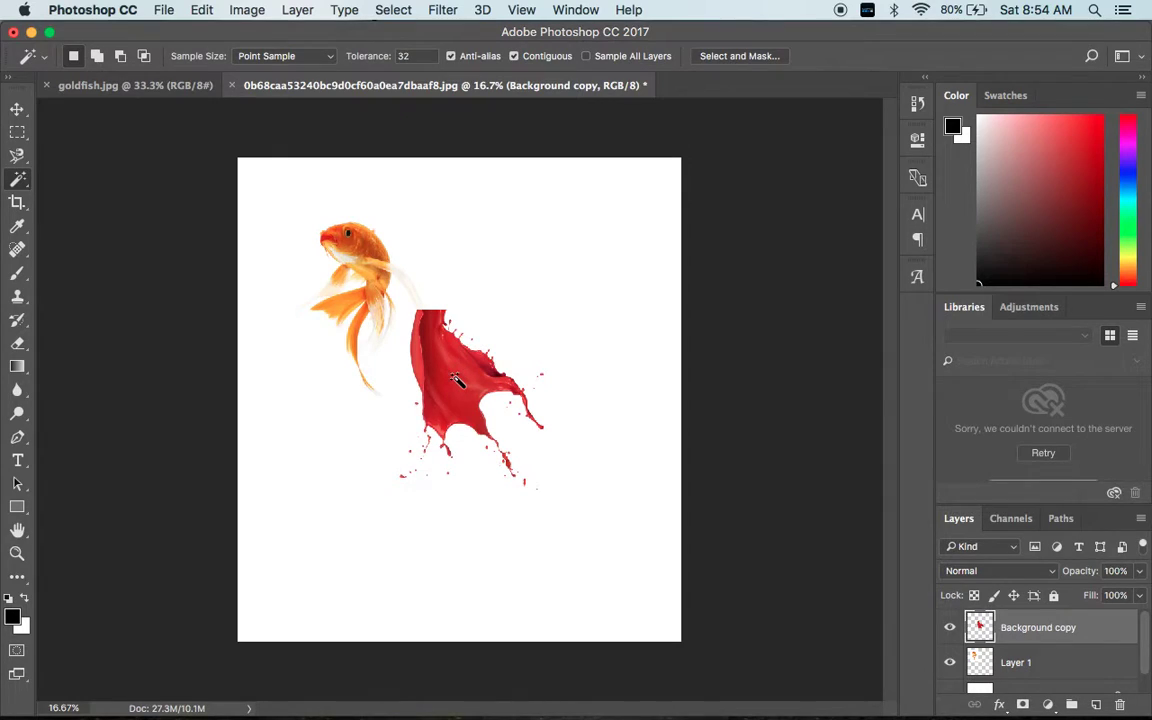
key(v)
drag(452, 381, 399, 470)
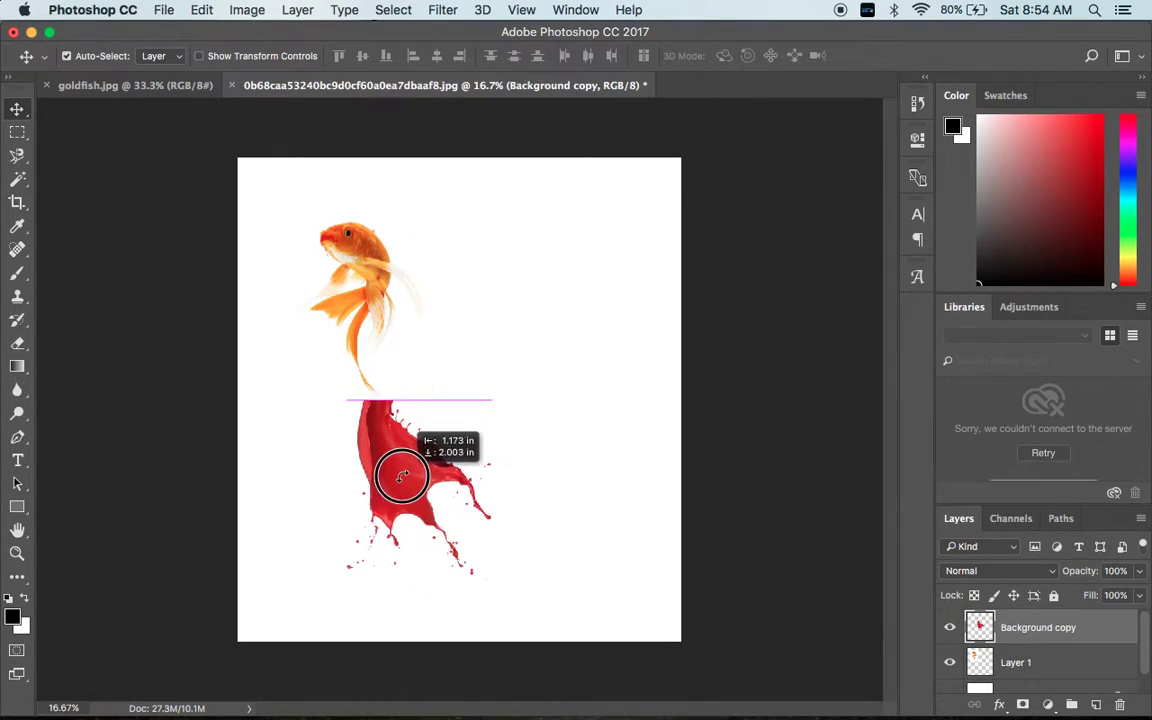
right_click(374, 312)
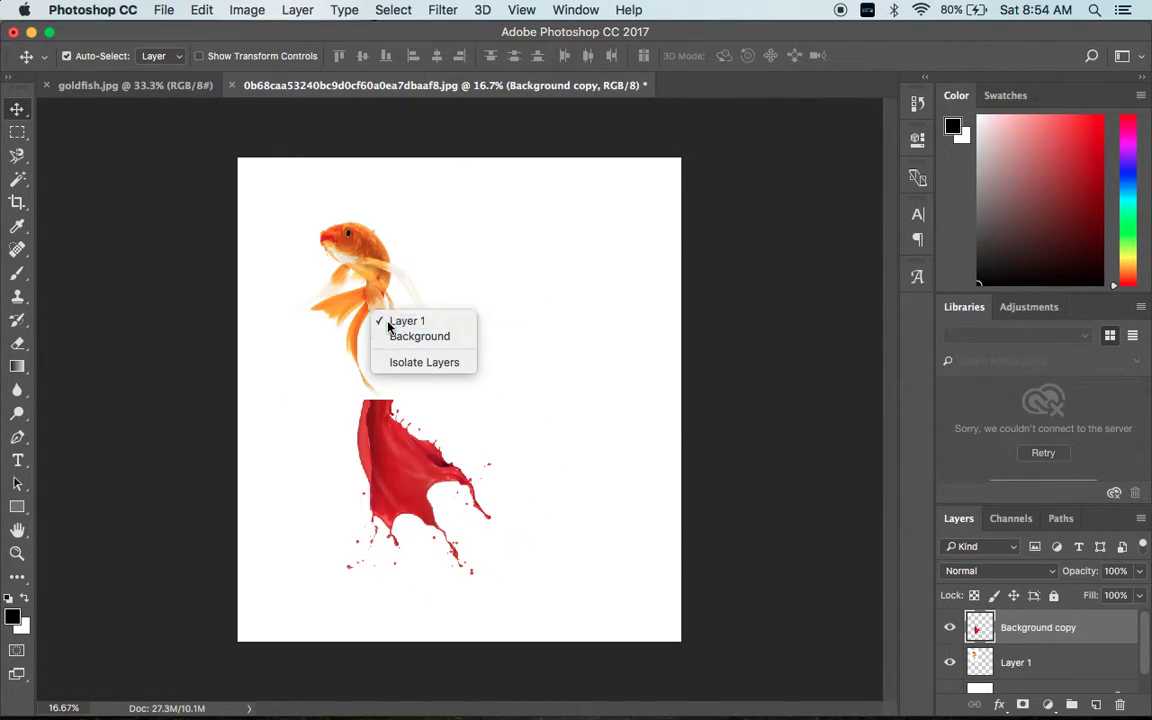
click(388, 312)
drag(356, 284, 448, 294)
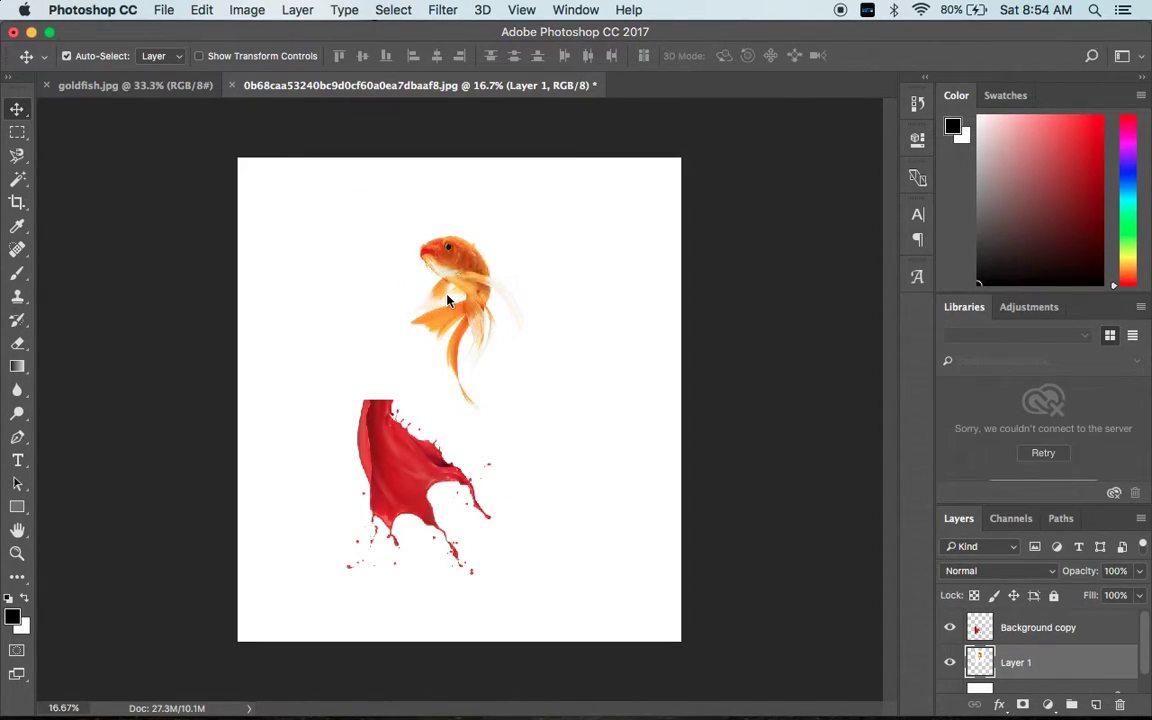
Step: Nudge the splash up so it lines up under the goldfish's tail
right_click(404, 455)
click(420, 456)
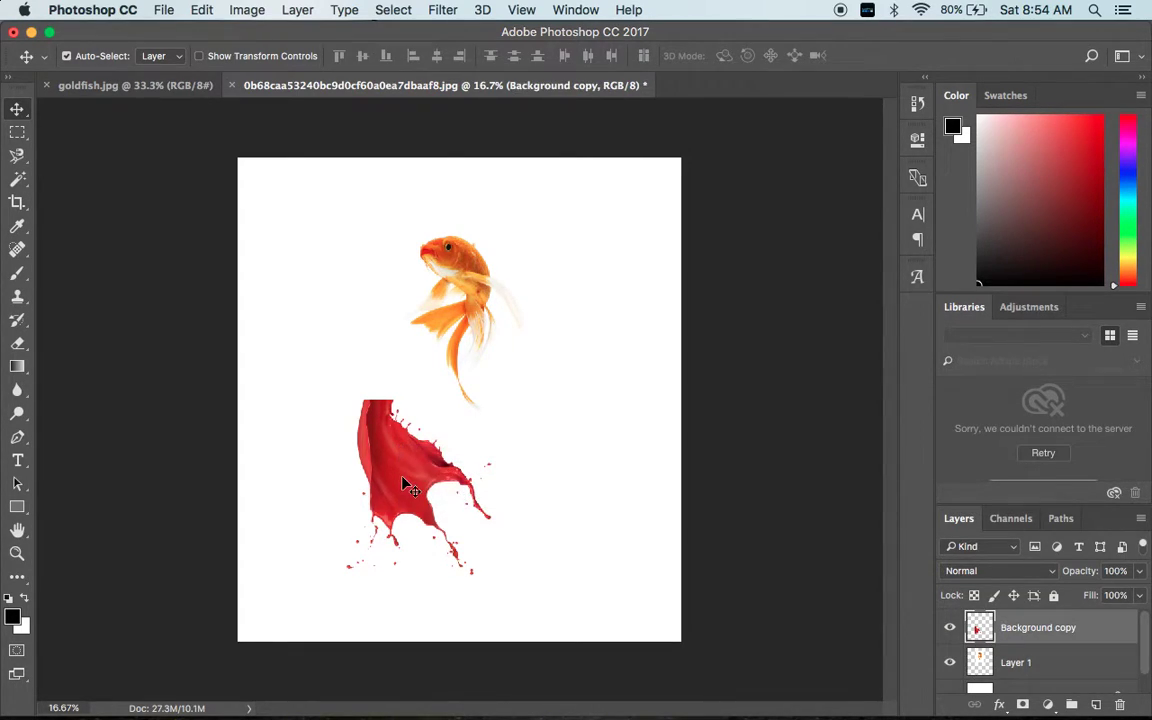
mouse_move(406, 483)
mouse_down()
mouse_move(446, 490)
mouse_move(413, 458)
mouse_up()
key(super+plus)
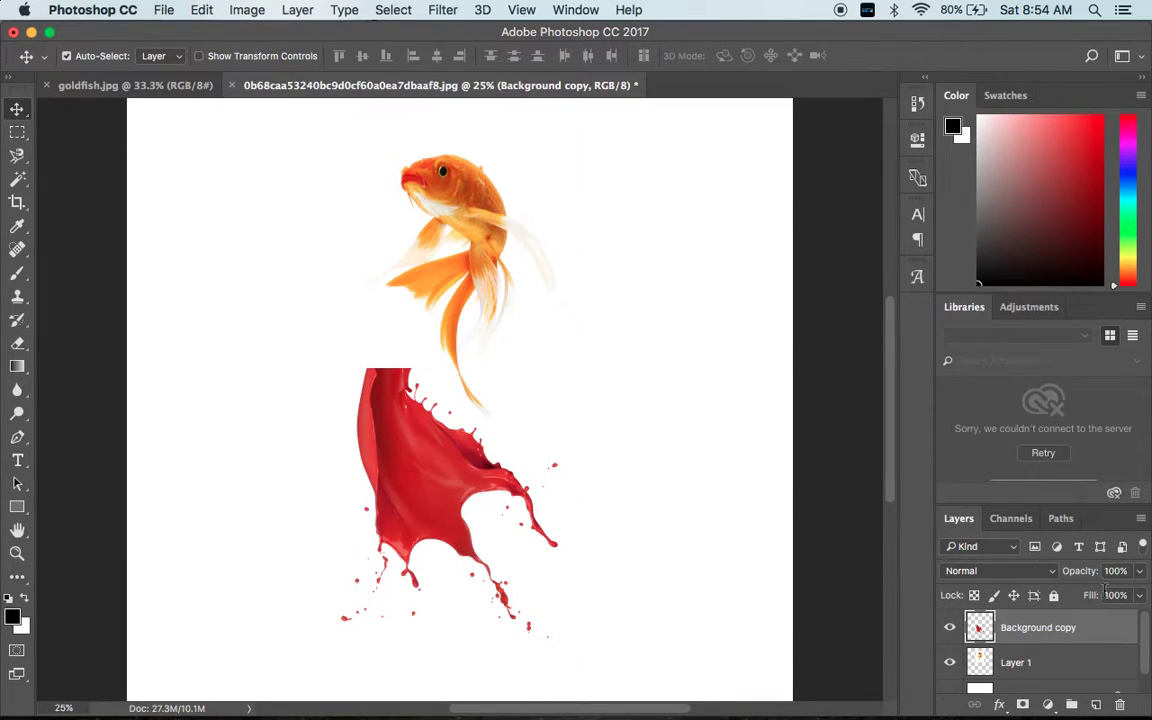
Step: Lower the splash layer's opacity to 57%
click(1138, 572)
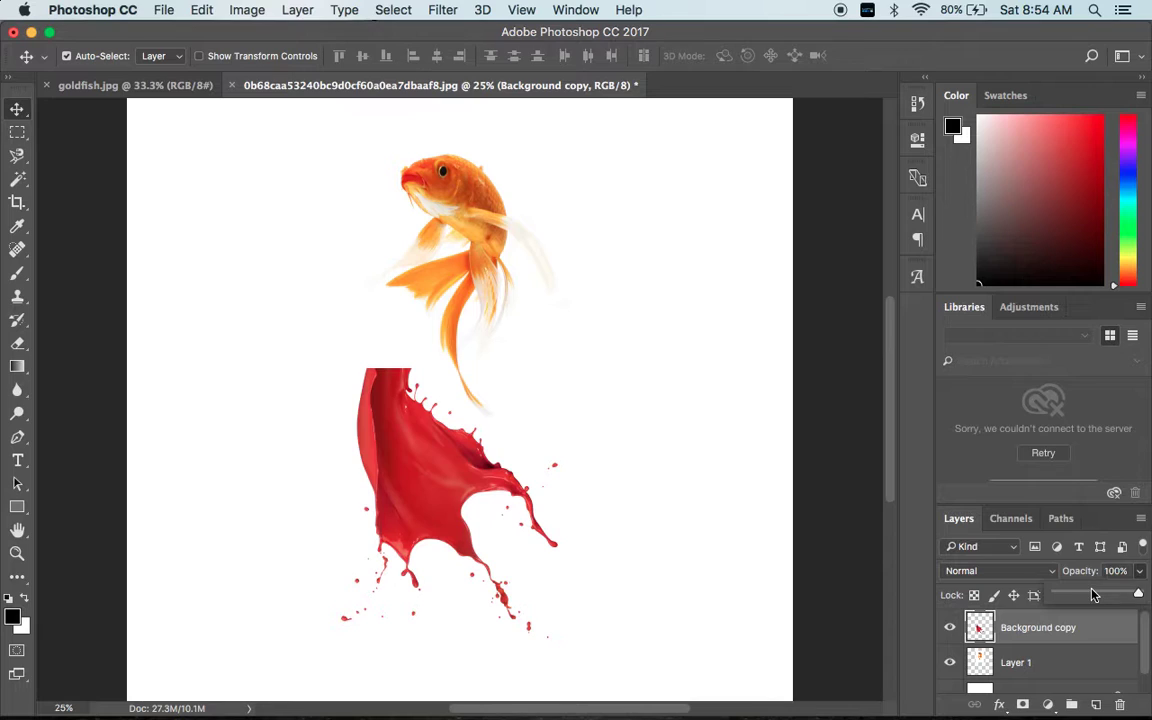
drag(1093, 595, 1104, 595)
mouse_move(442, 514)
mouse_down()
mouse_move(433, 466)
mouse_move(411, 496)
mouse_up()
Step: Rotate the splash toward the tail's angle and move it up under the tail
key(ctrl+t)
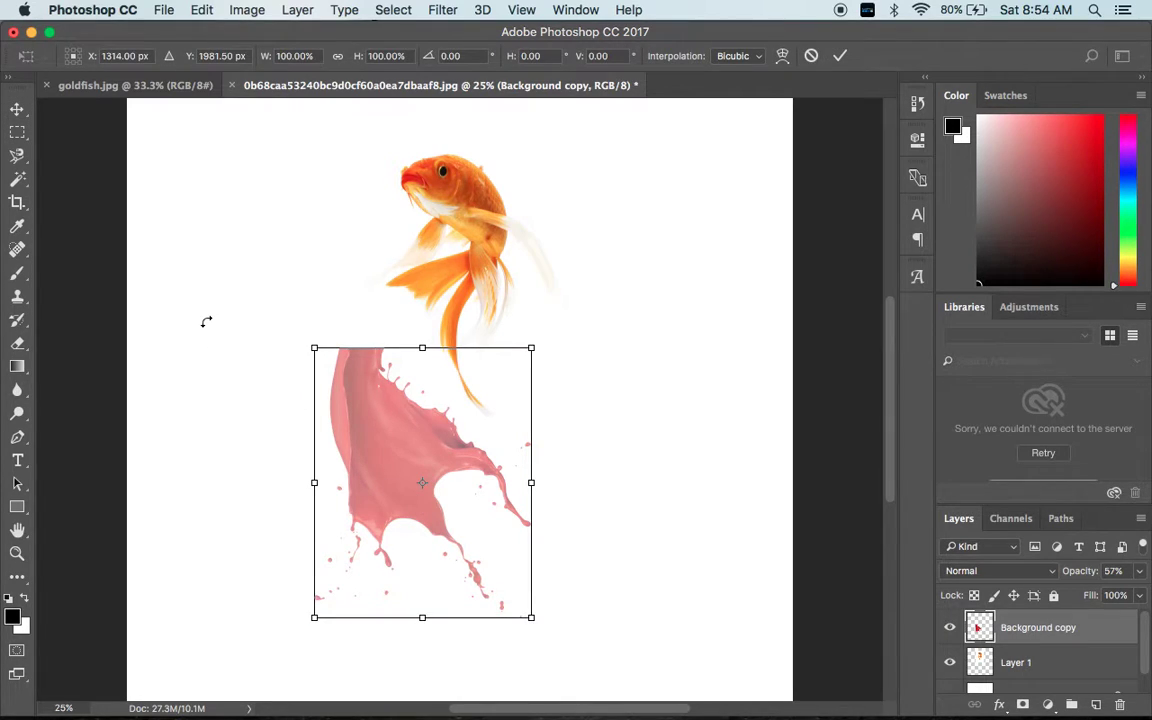
drag(218, 320, 296, 250)
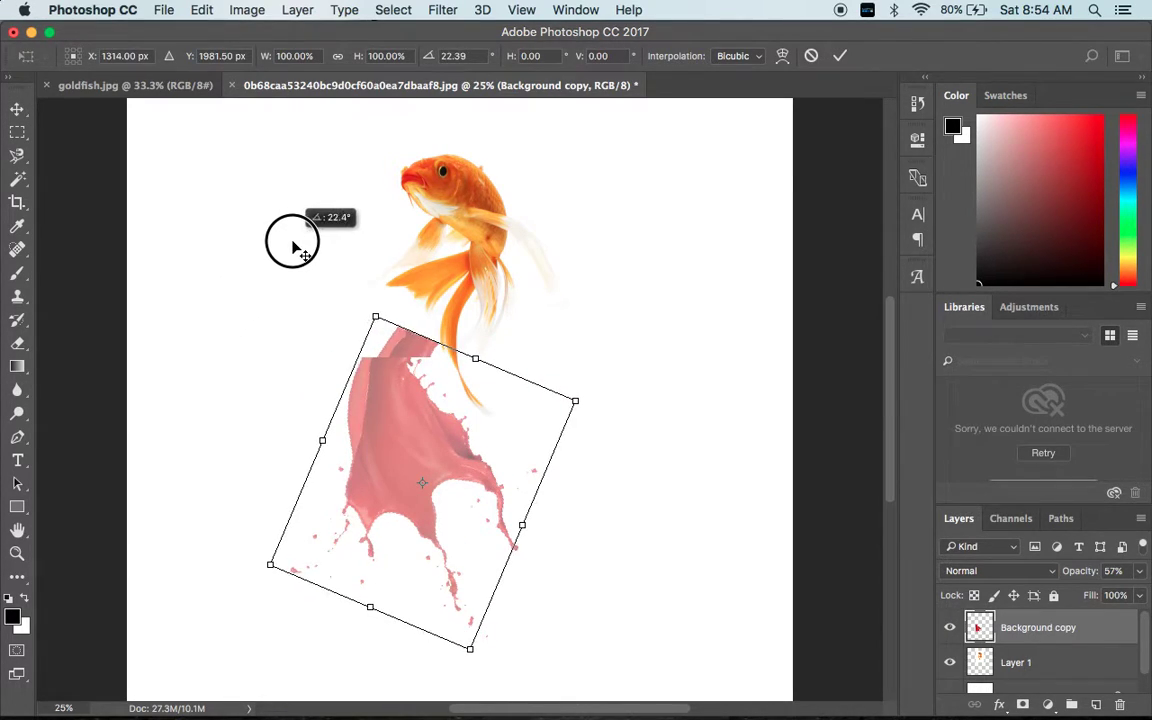
drag(380, 415, 355, 353)
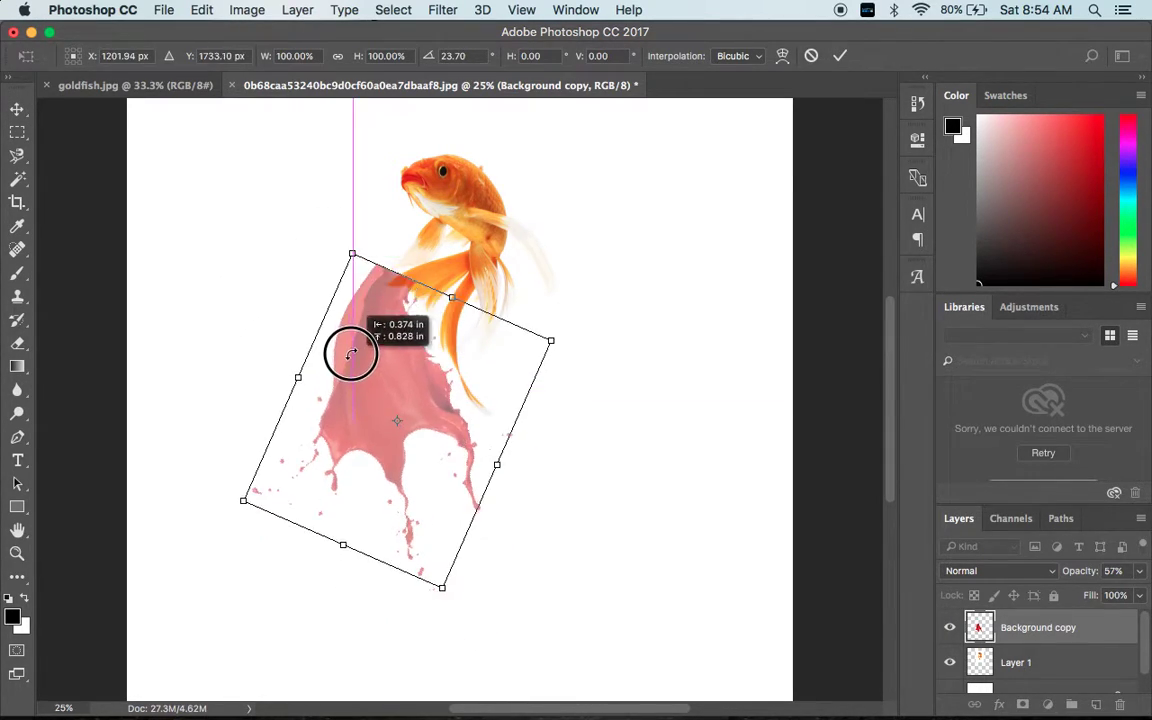
drag(331, 234, 382, 235)
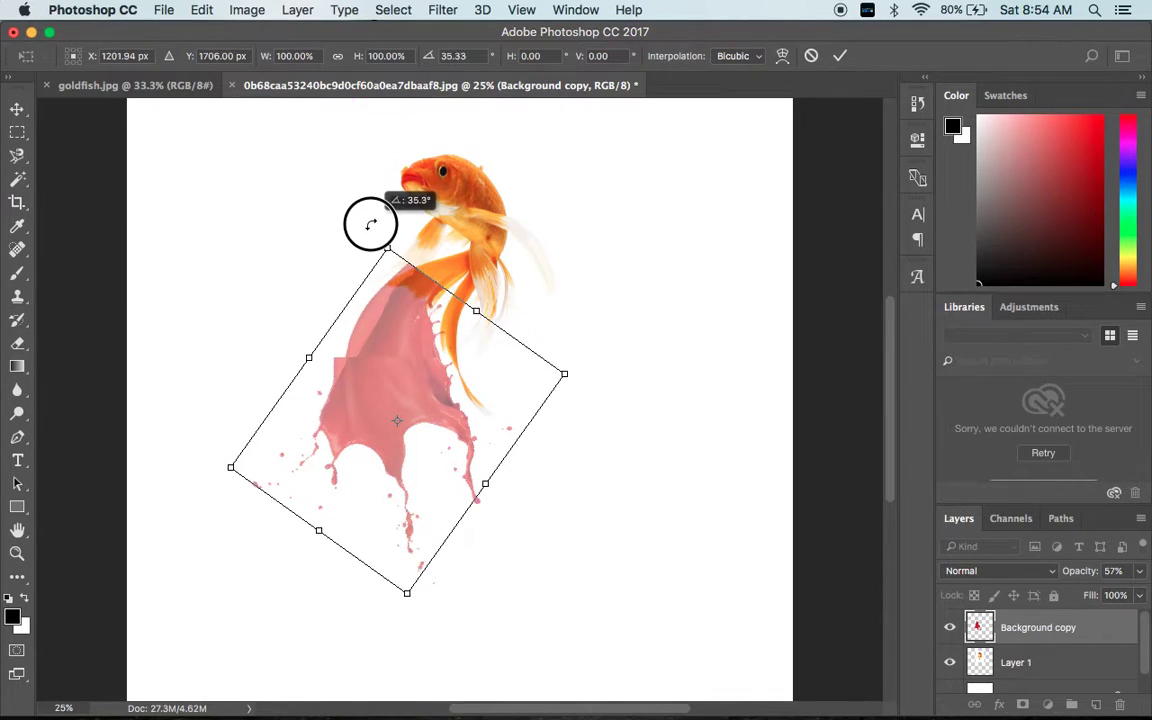
drag(382, 235, 396, 260)
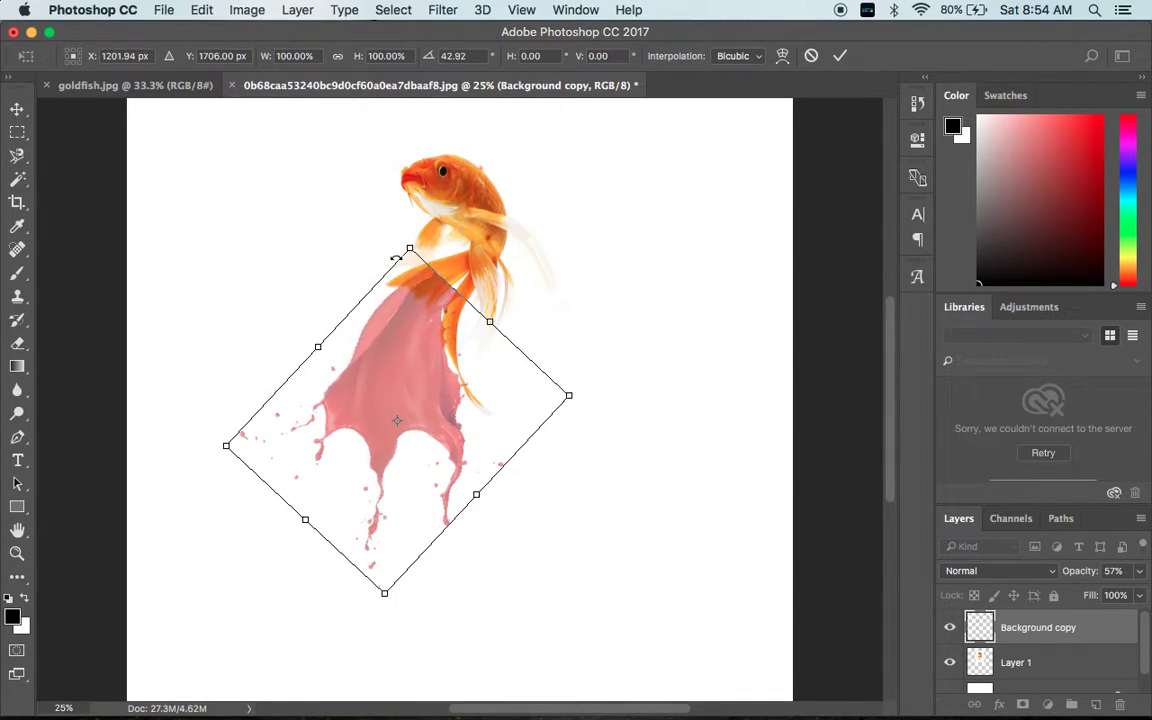
drag(430, 346, 409, 352)
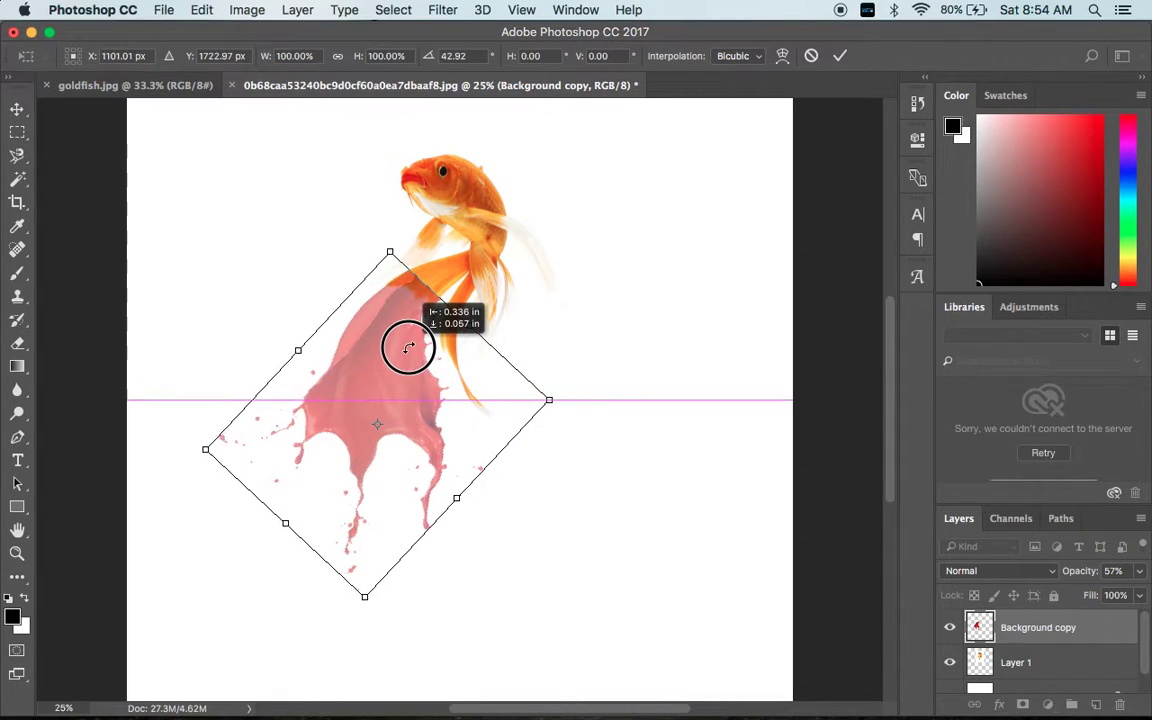
drag(386, 226, 400, 221)
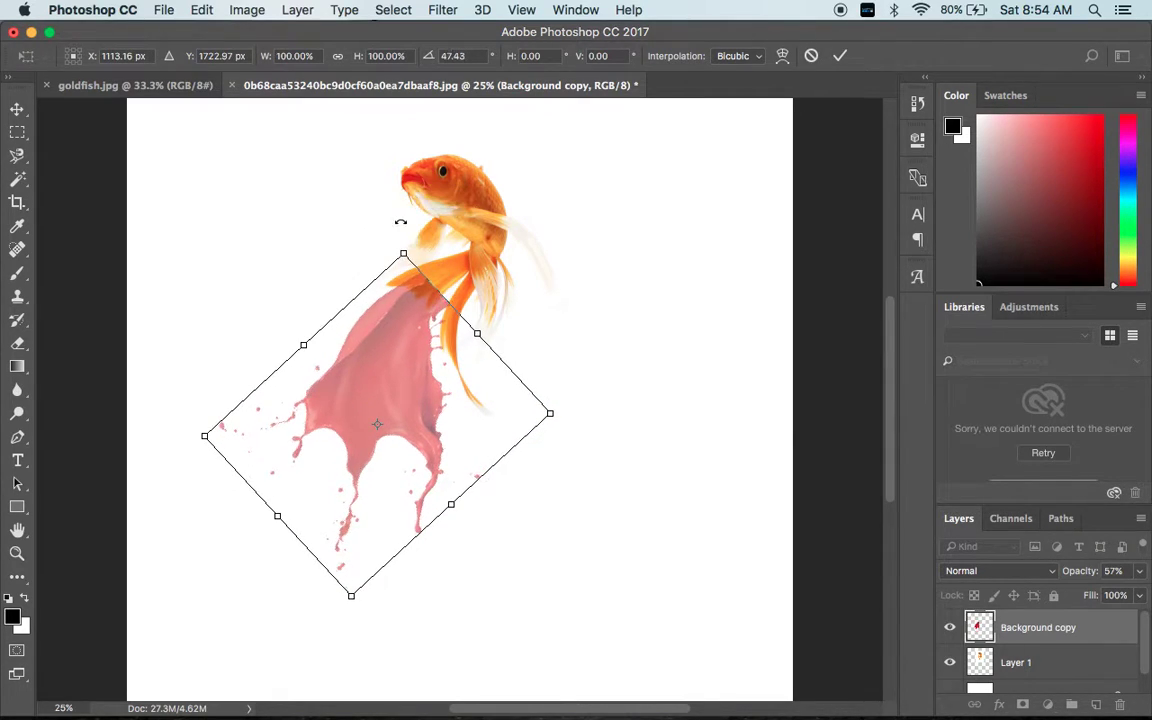
drag(395, 323, 396, 319)
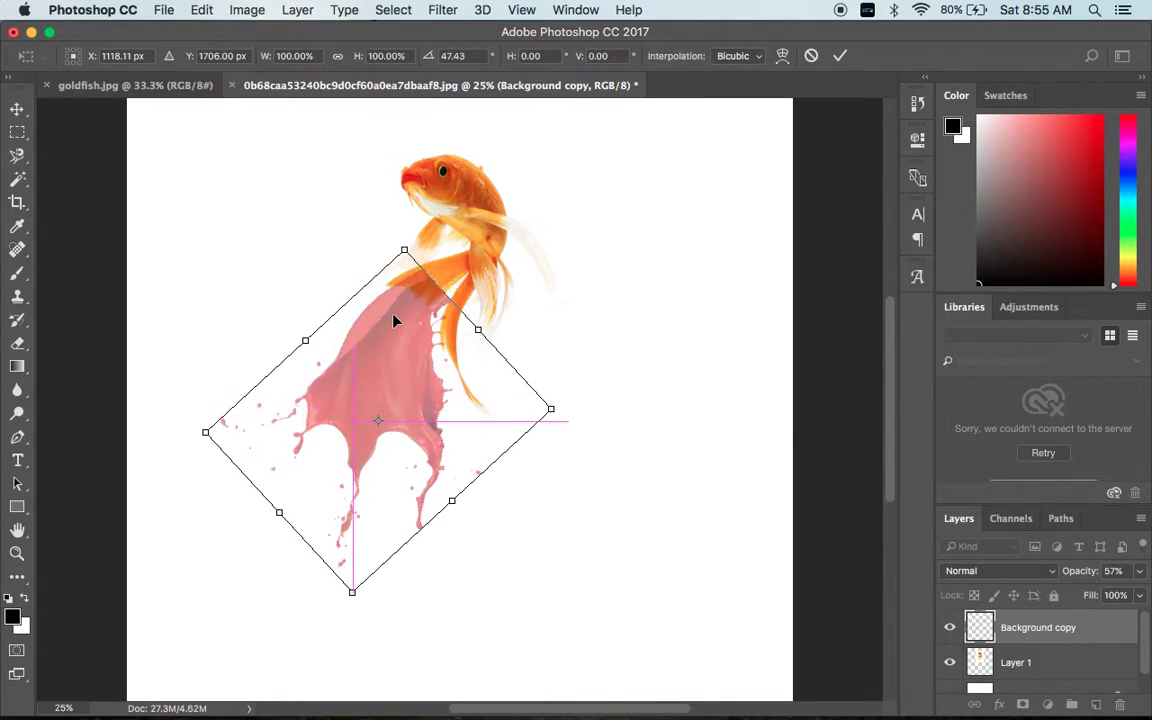
Step: Fine-tune the splash to about 51° rotation so its narrow end meets the tail
key(super+equal)
key(super+equal)
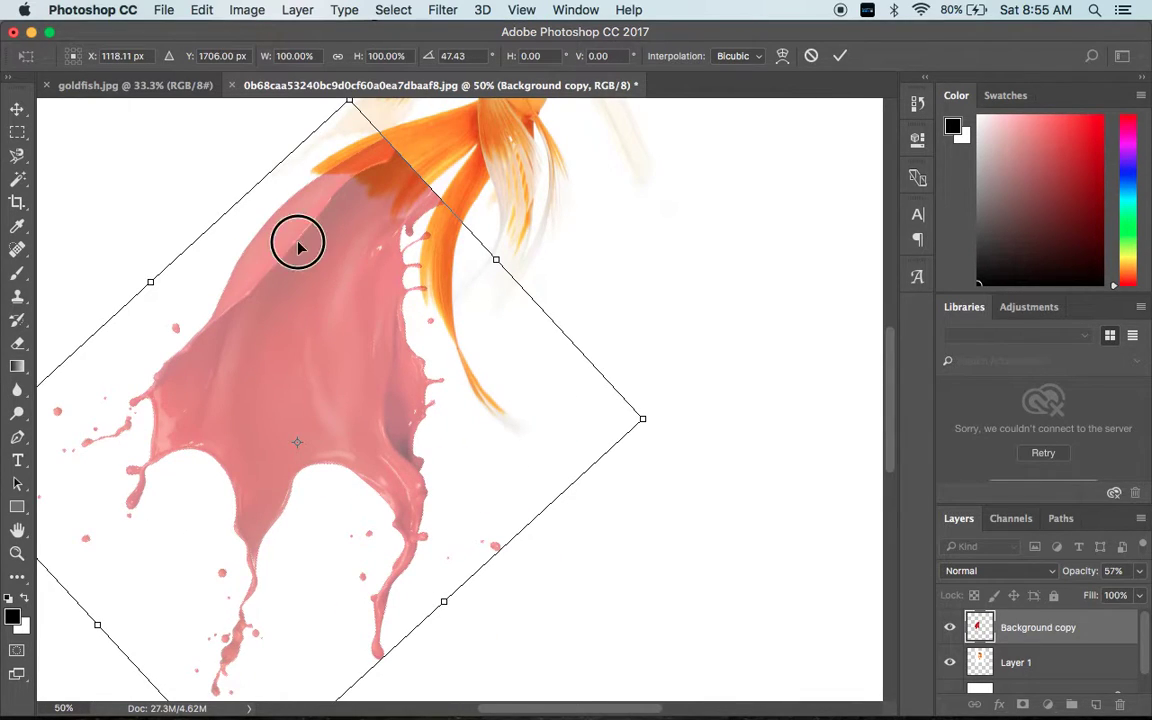
drag(301, 239, 353, 323)
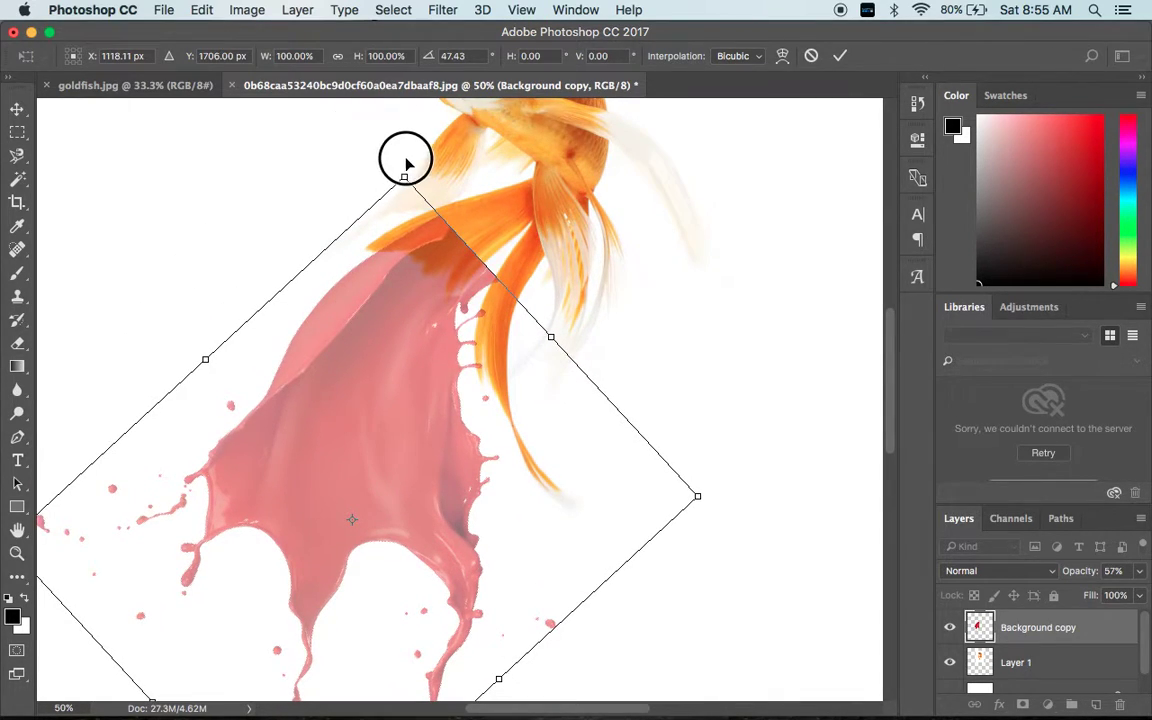
drag(400, 160, 410, 162)
drag(391, 378, 386, 358)
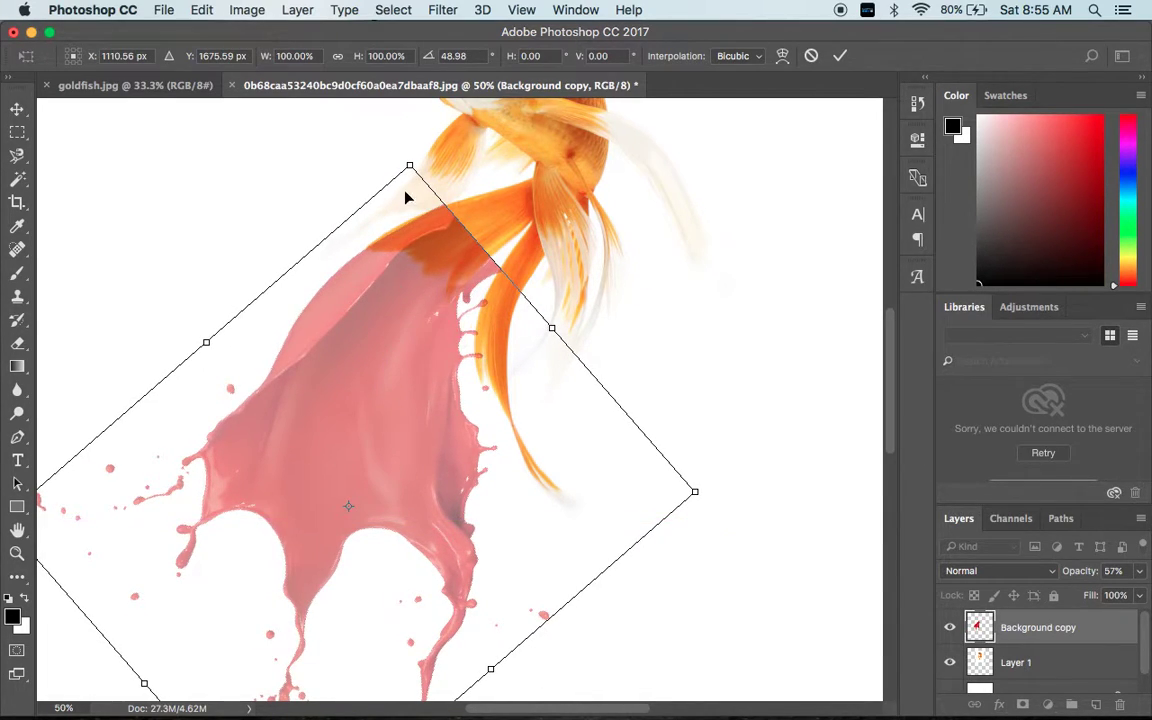
drag(408, 150, 424, 128)
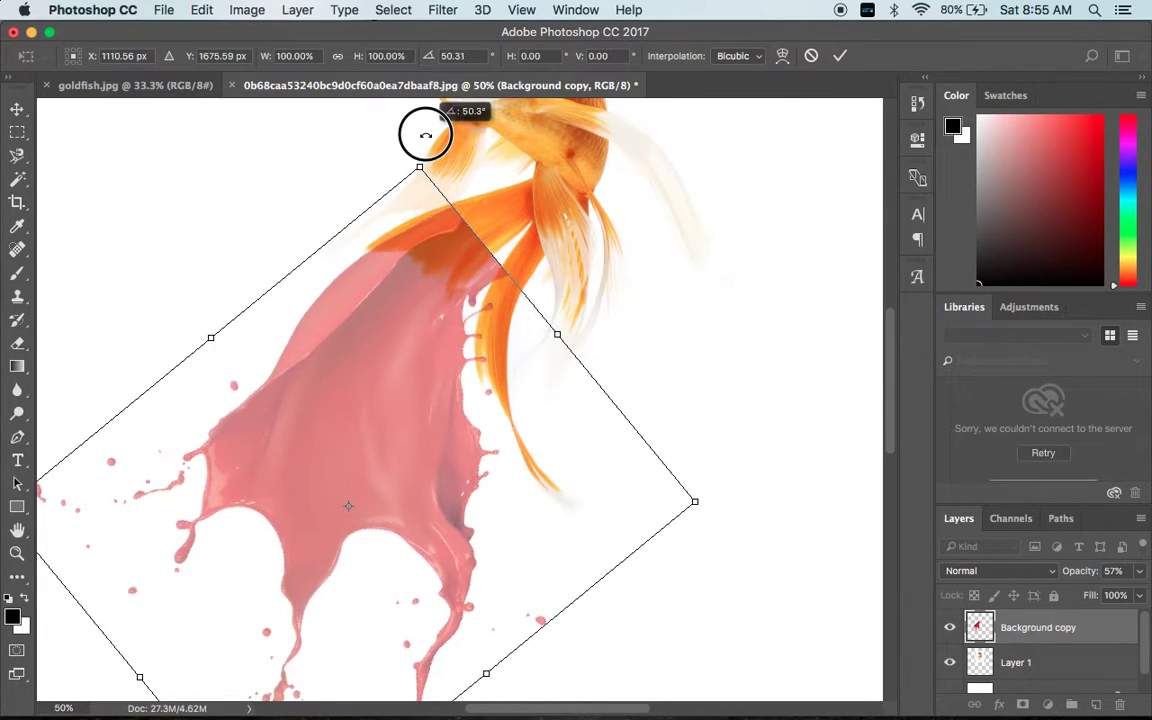
drag(391, 320, 386, 315)
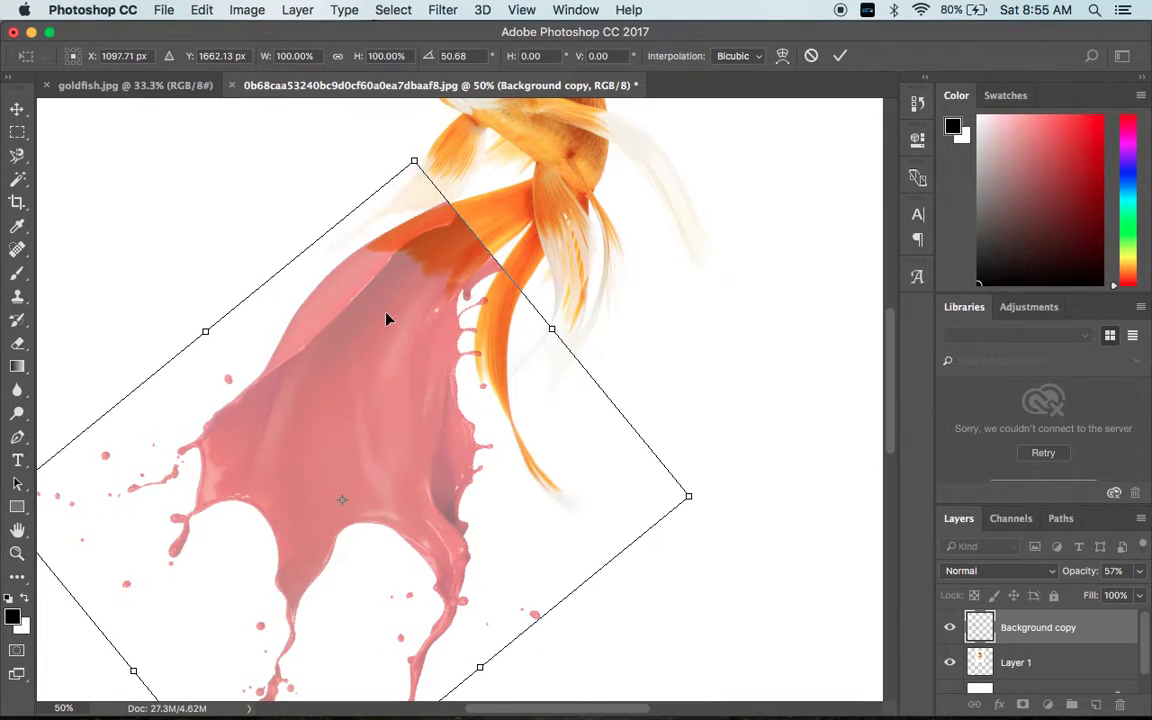
key(Return)
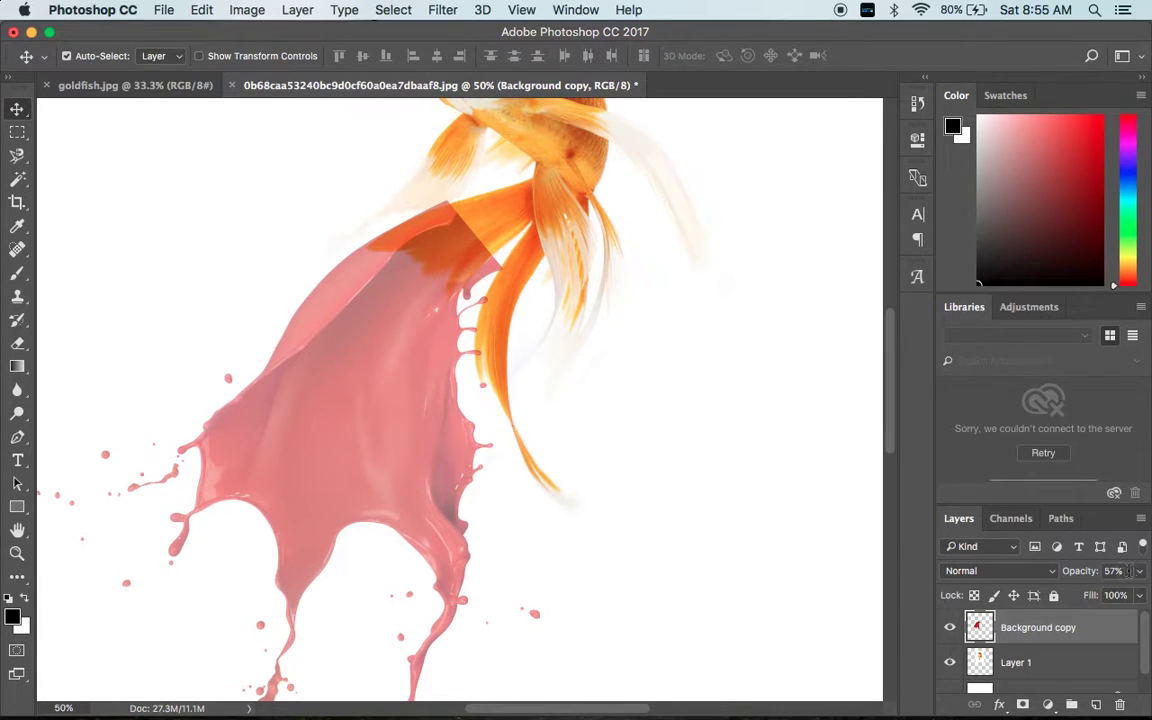
Step: Set the splash layer back to 100% opacity and zoom in on the tail join
click(1139, 571)
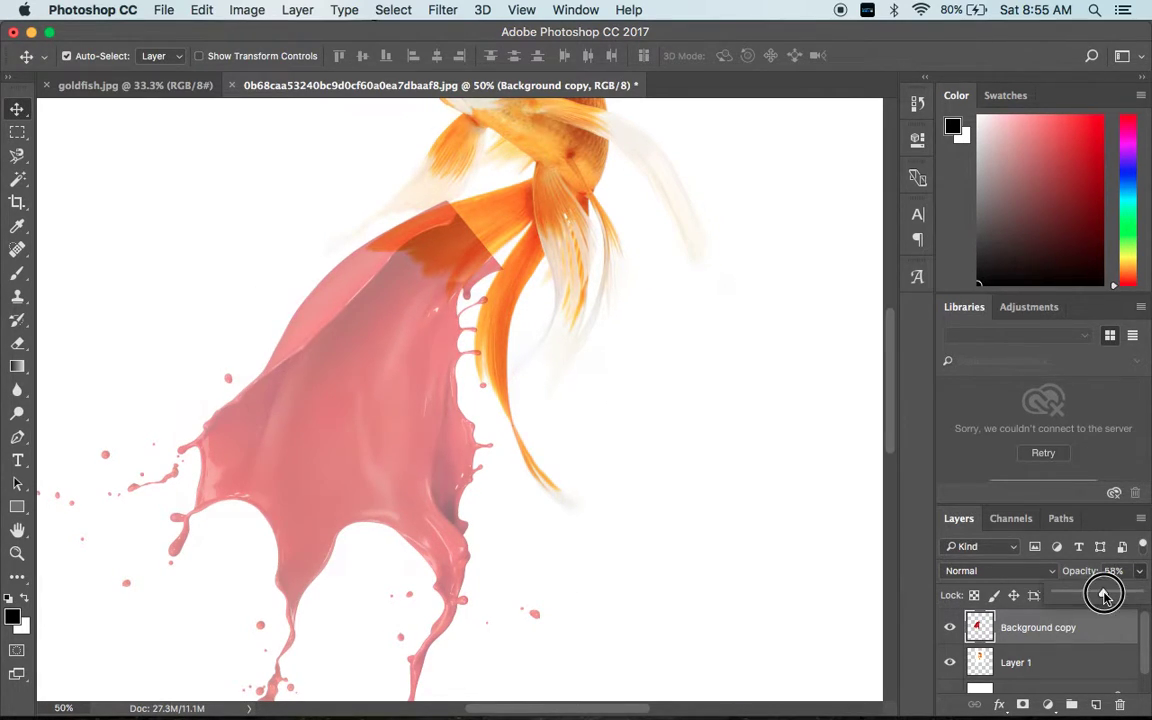
drag(1104, 597, 1148, 621)
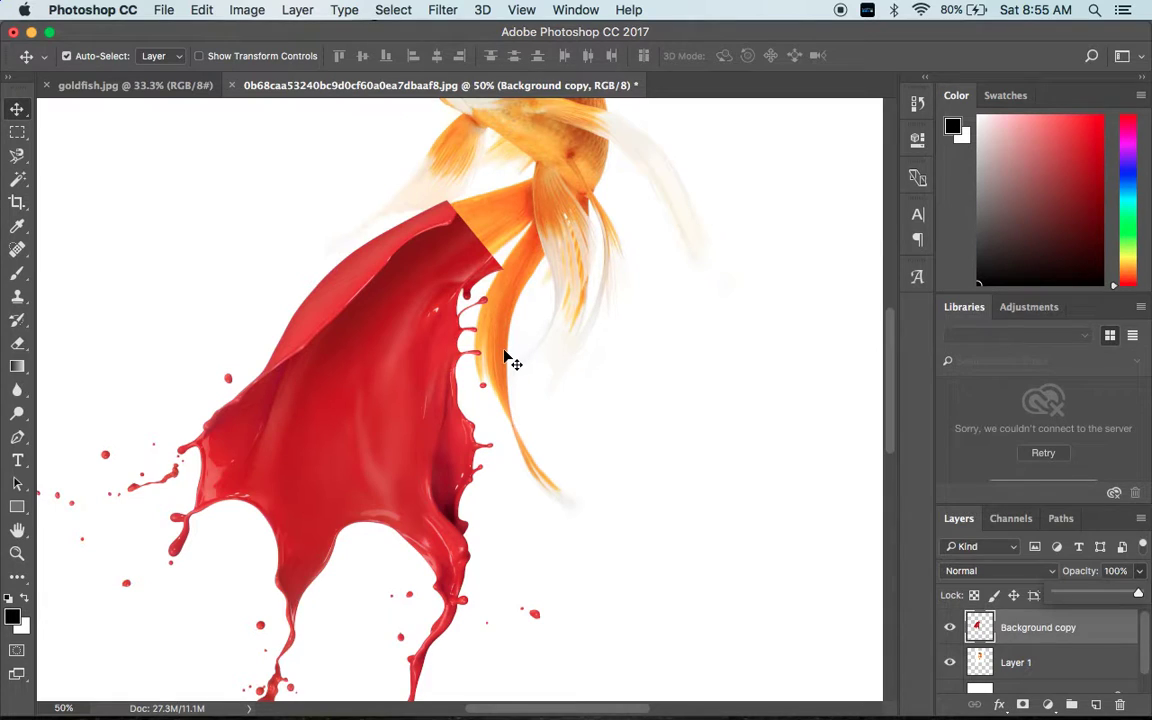
key(ctrl+plus)
key(ctrl+plus)
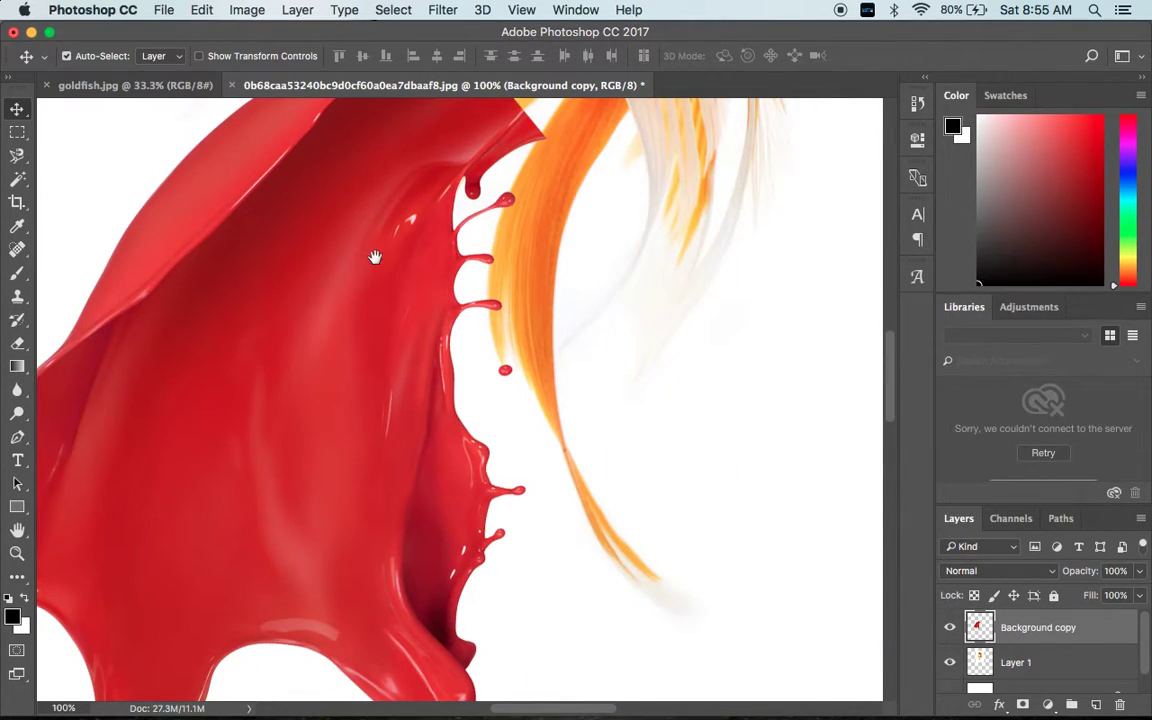
mouse_move(374, 258)
mouse_down()
mouse_move(394, 496)
mouse_move(372, 526)
mouse_up()
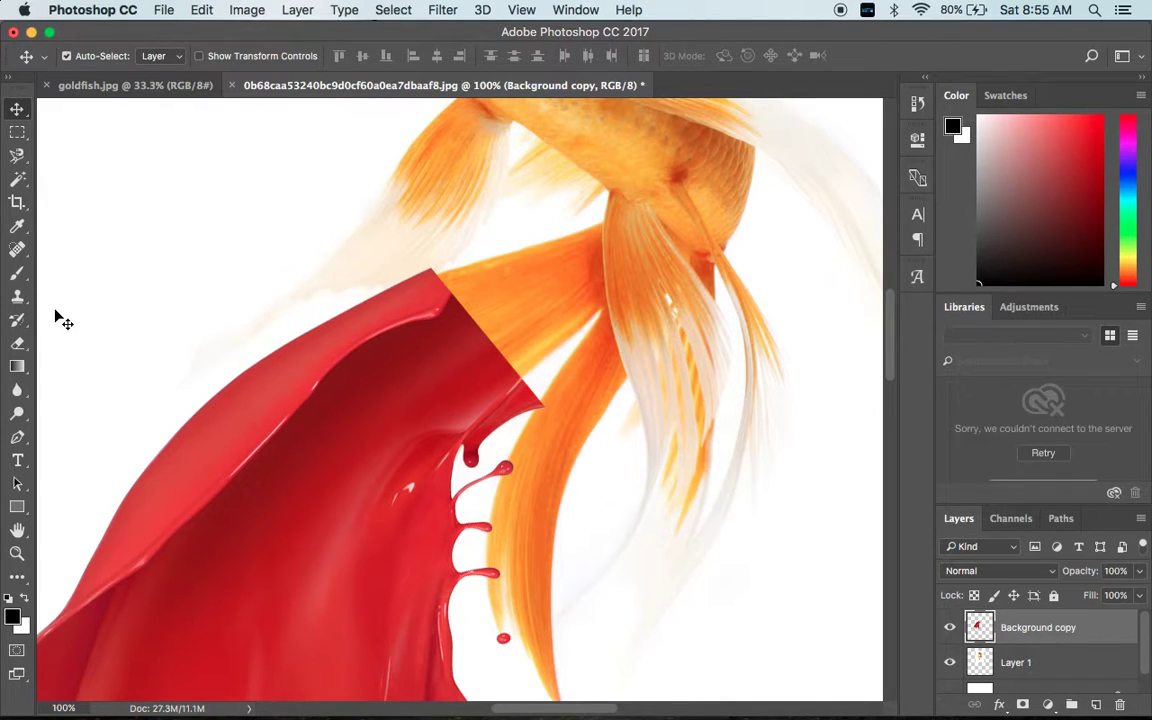
key(e)
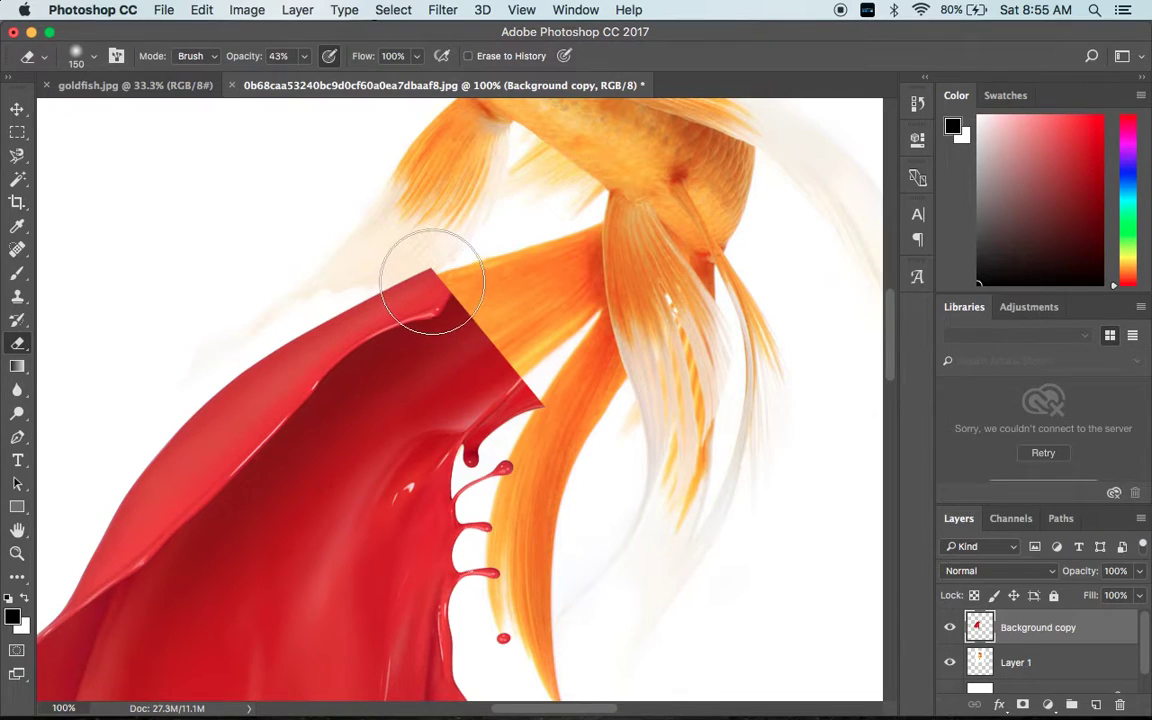
Step: Set the Eraser to 50% opacity and fade the splash's upper edge into the fin
click(307, 57)
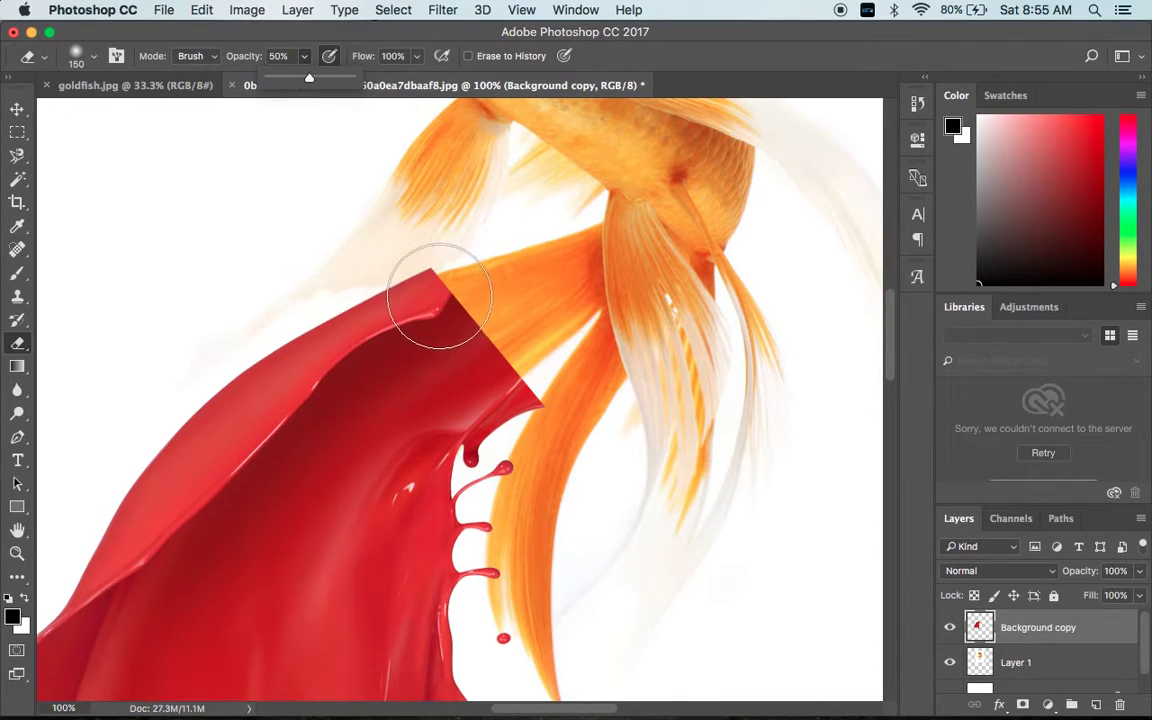
drag(424, 303, 437, 309)
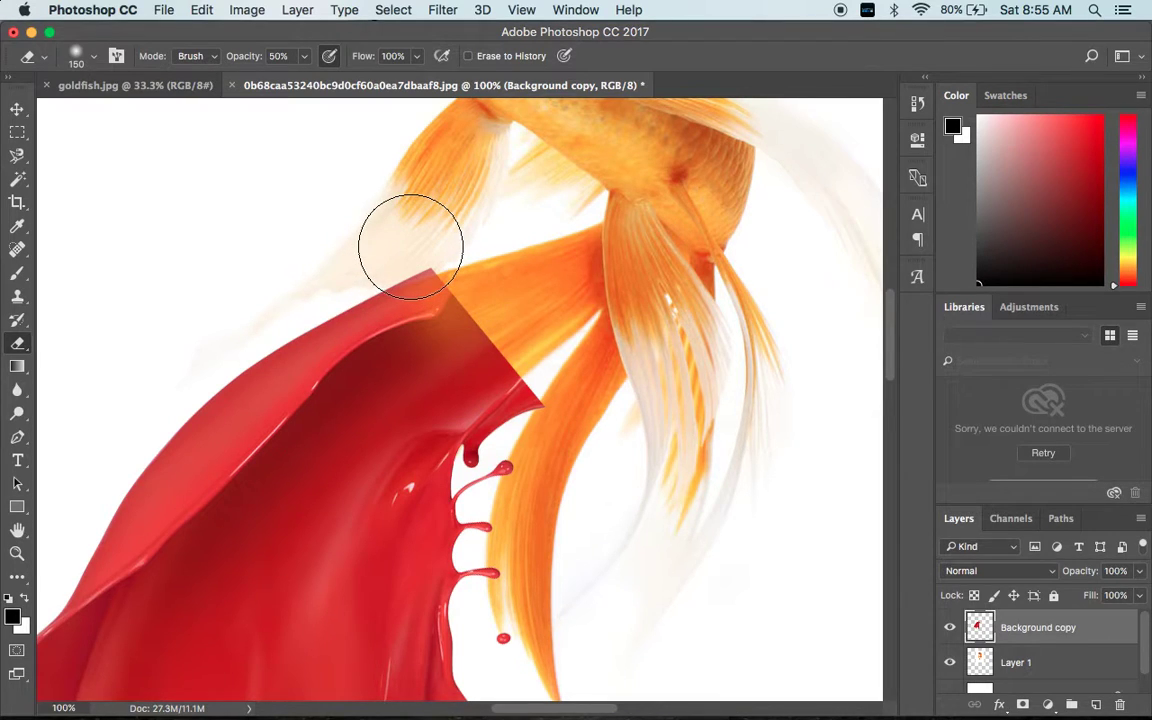
mouse_move(406, 239)
mouse_down()
mouse_move(426, 229)
mouse_move(320, 292)
mouse_move(285, 282)
mouse_move(398, 288)
mouse_move(424, 309)
mouse_move(463, 311)
mouse_move(408, 318)
mouse_move(468, 292)
mouse_move(504, 332)
mouse_move(514, 476)
mouse_move(522, 455)
mouse_up()
Step: Erase red droplets over the orange fin and soften the boundary, undoing one stroke
click(503, 466)
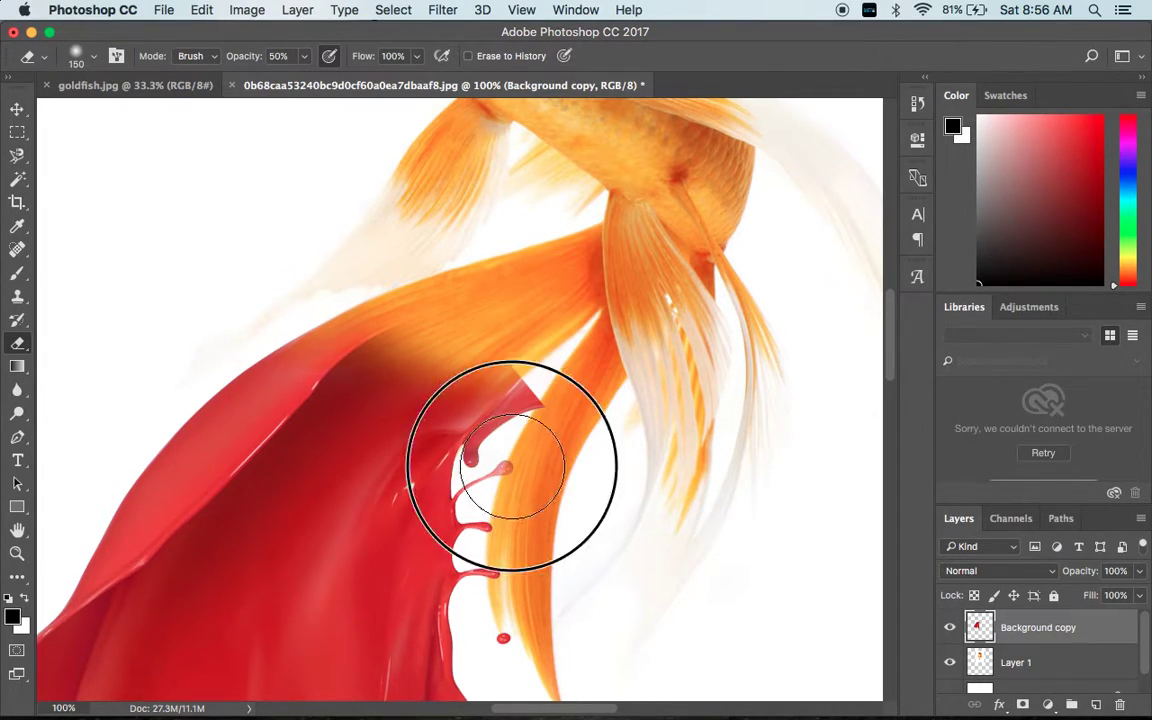
click(512, 466)
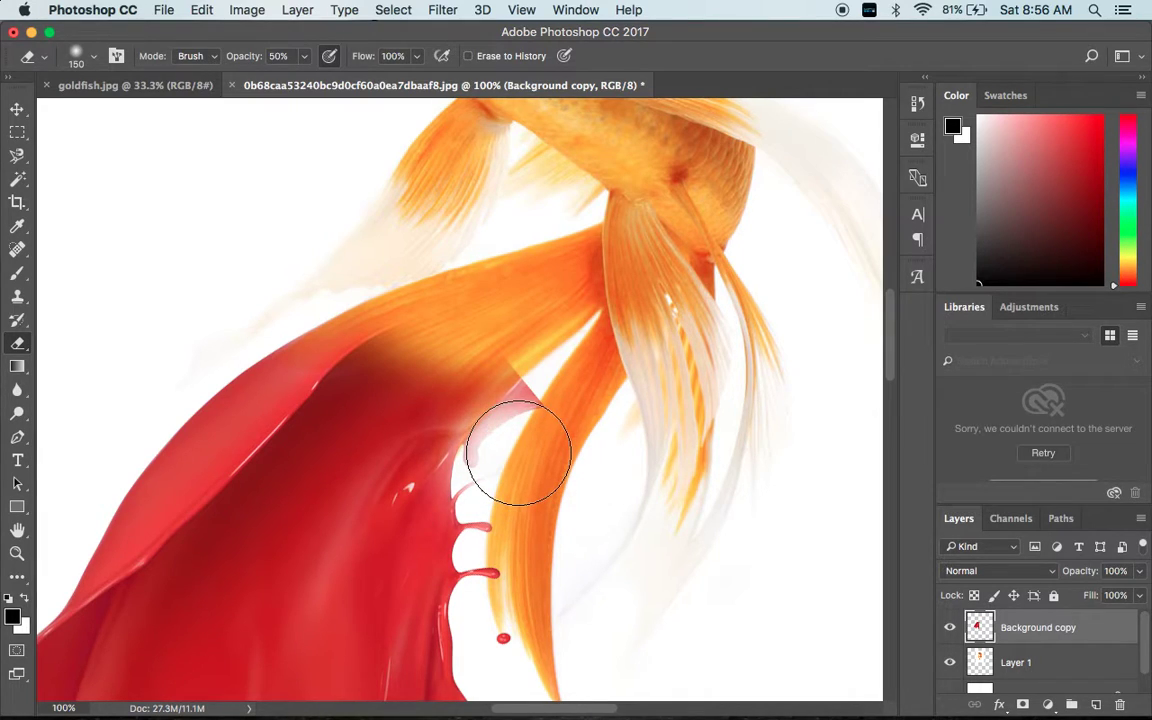
drag(509, 437, 518, 443)
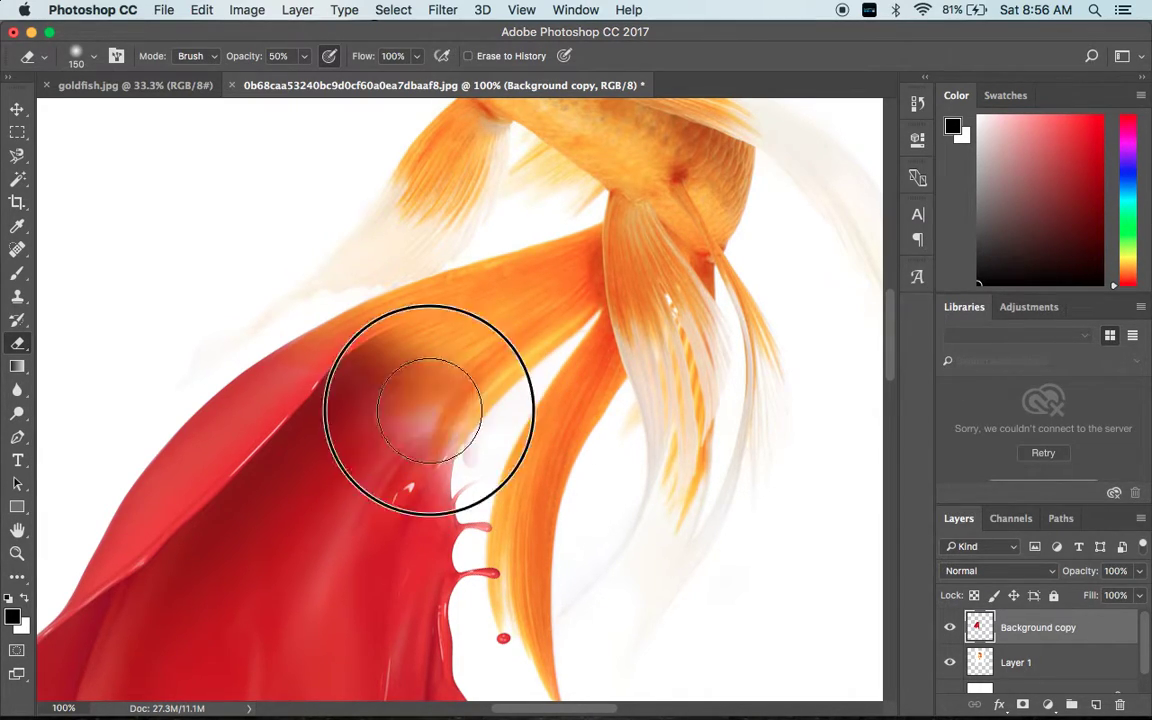
drag(411, 442, 443, 413)
key(ctrl+z)
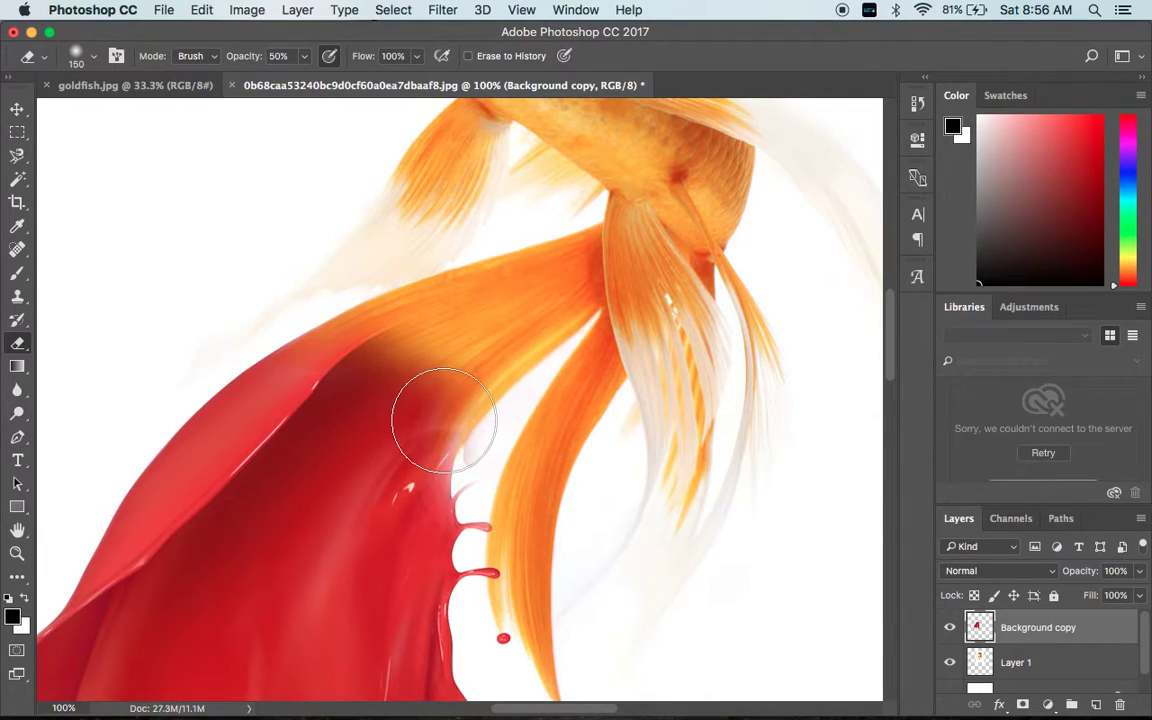
mouse_move(419, 347)
mouse_down()
mouse_move(424, 358)
mouse_move(386, 373)
mouse_move(417, 342)
mouse_up()
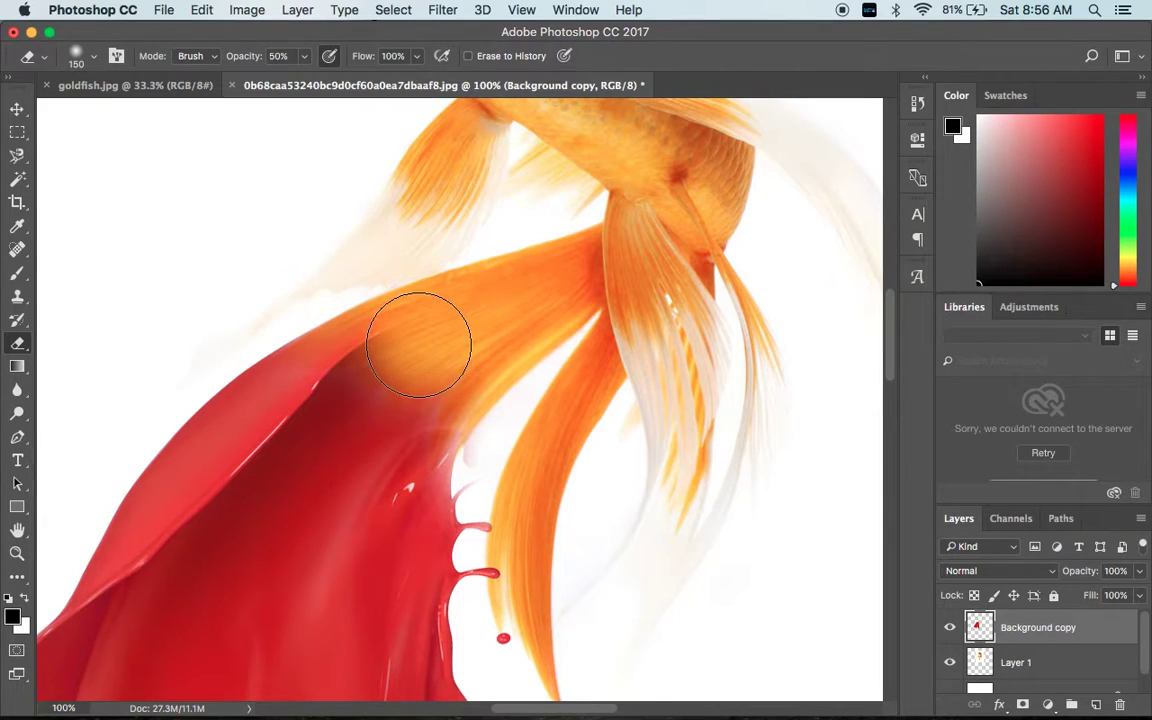
mouse_move(515, 435)
mouse_down()
mouse_move(506, 467)
mouse_move(507, 445)
mouse_up()
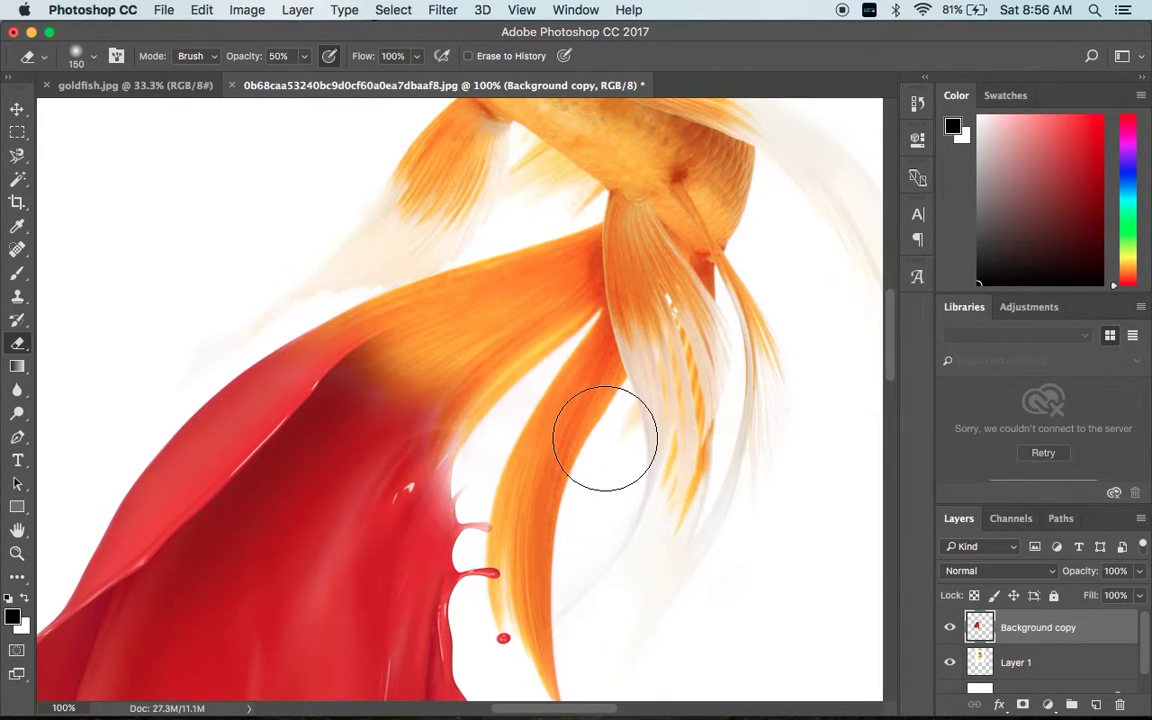
Step: Zoom in and out to inspect the blended tail and the whole goldfish
key(super+minus)
key(super+minus)
key(super+plus)
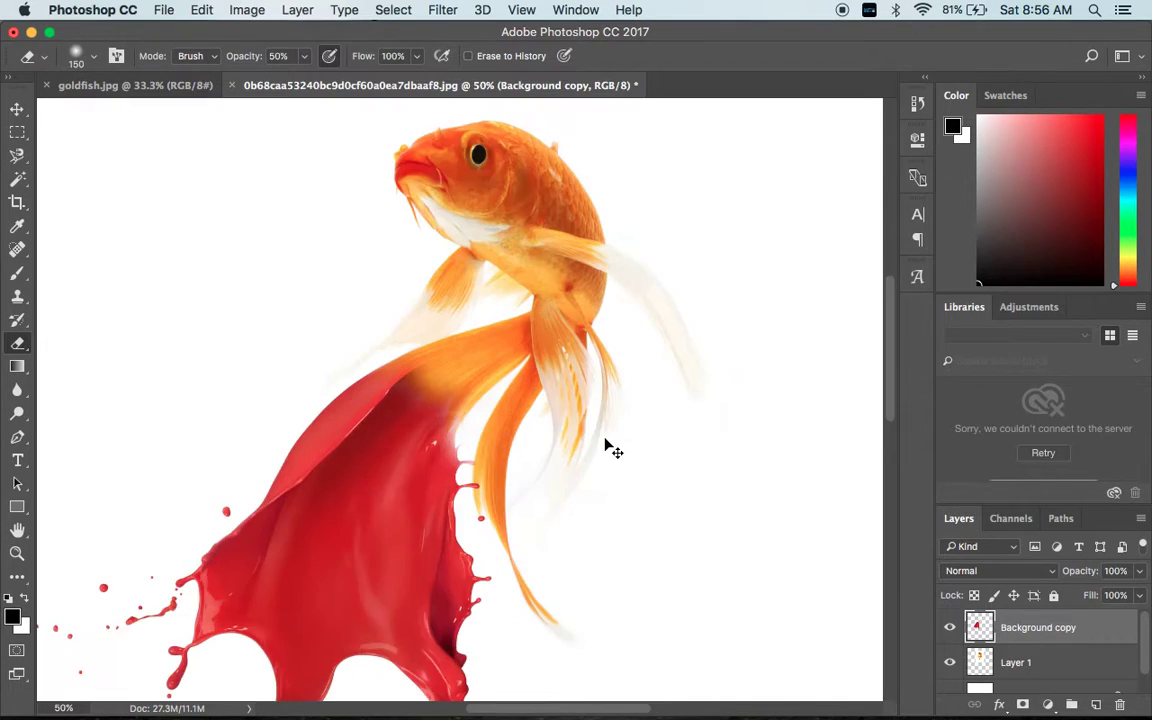
key(super+plus)
key(super+plus)
key(super+minus)
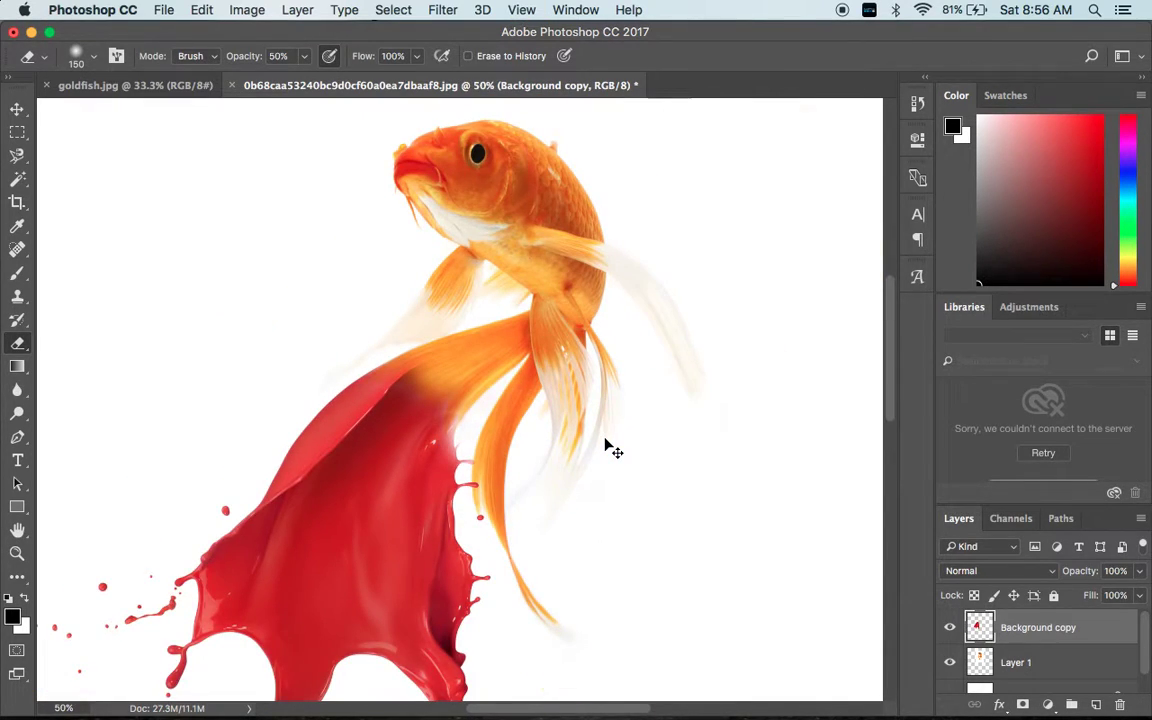
key(super+plus)
key(super+plus)
key(super+minus)
key(super+minus)
key(super+minus)
key(super+minus)
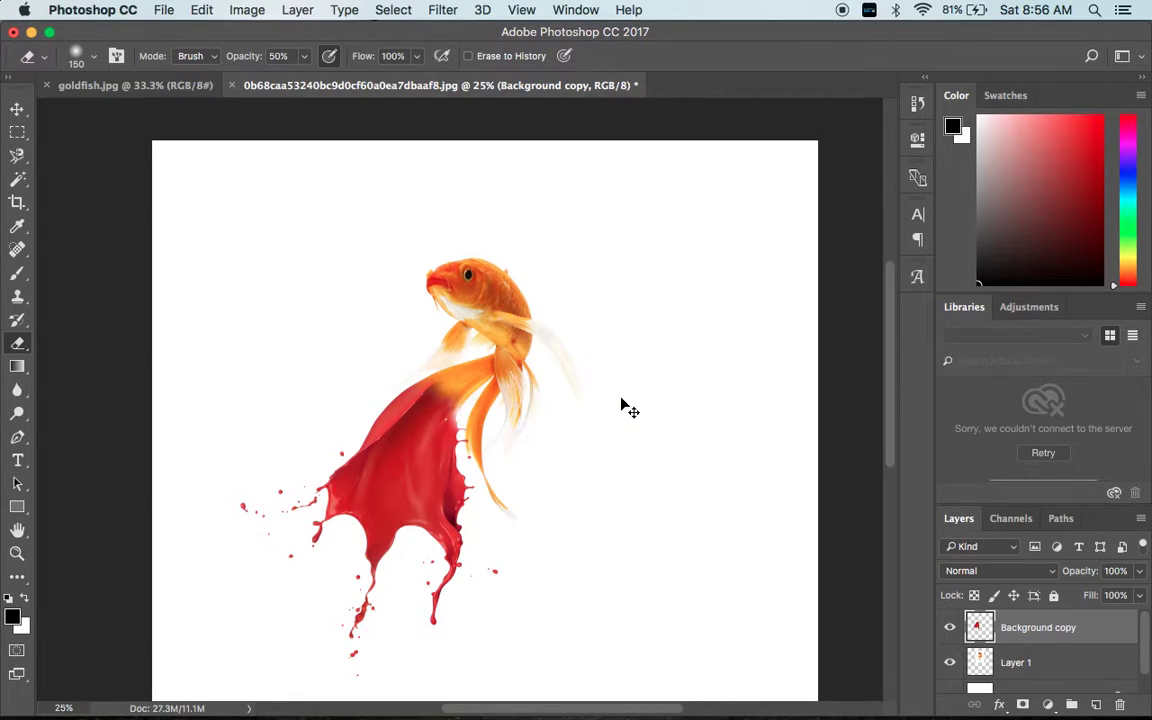
key(super+plus)
key(super+minus)
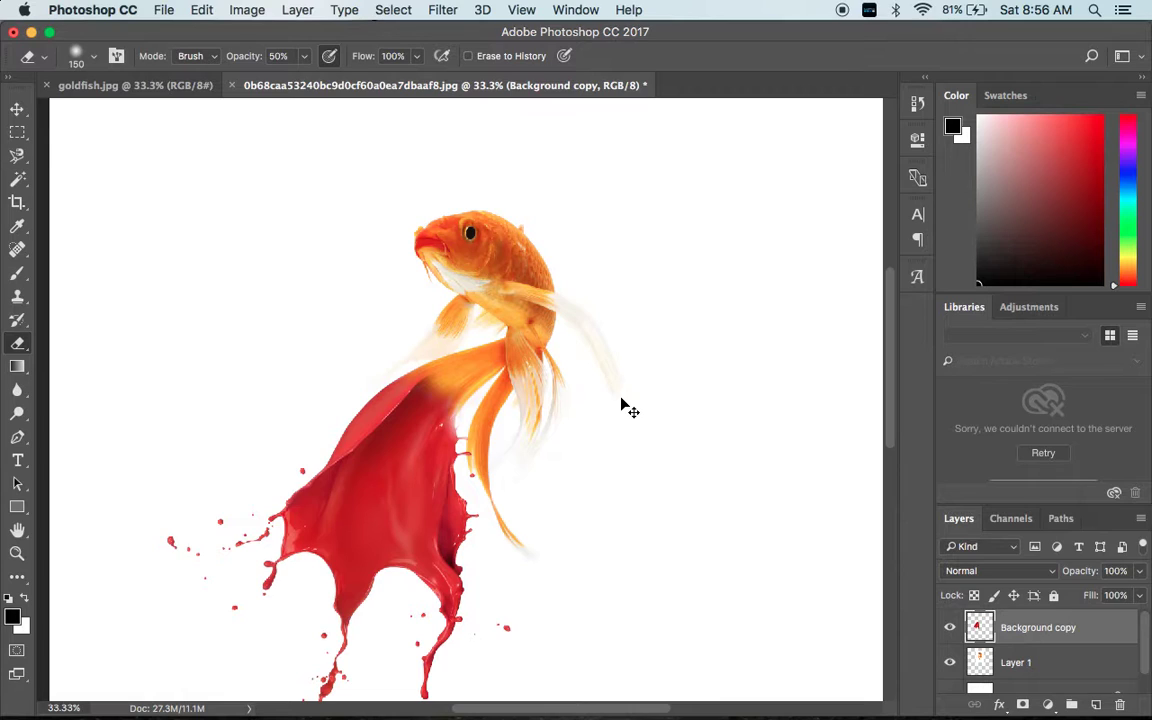
key(super+plus)
key(super+plus)
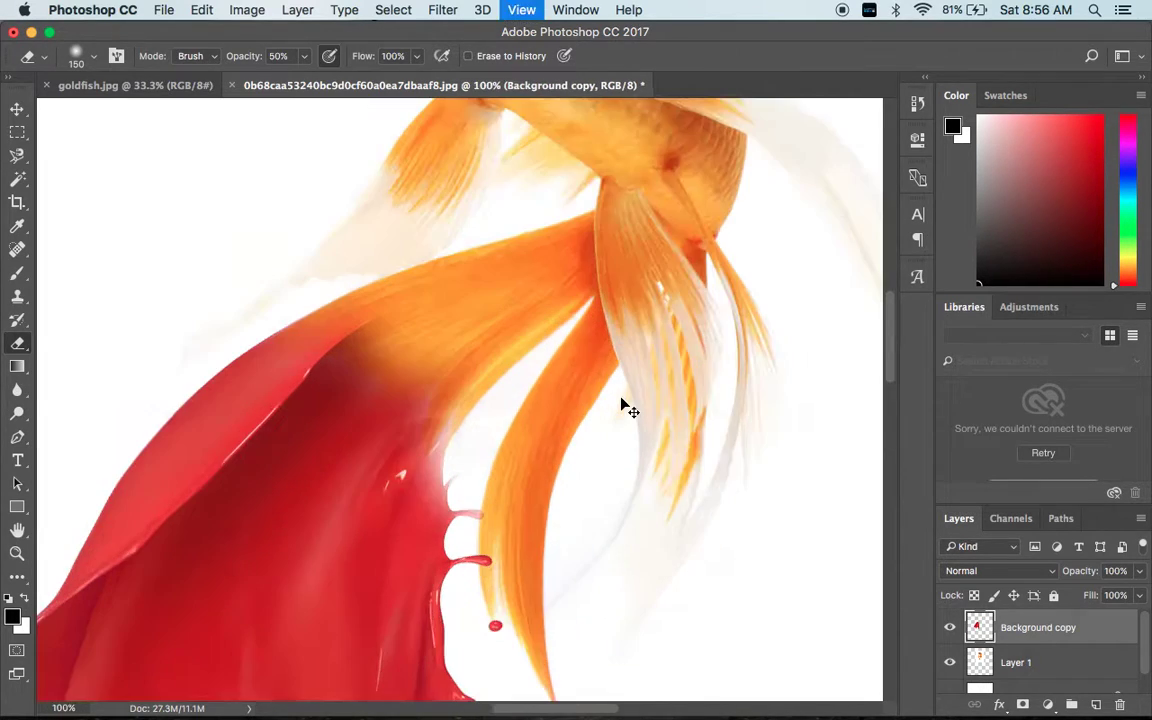
key(super+minus)
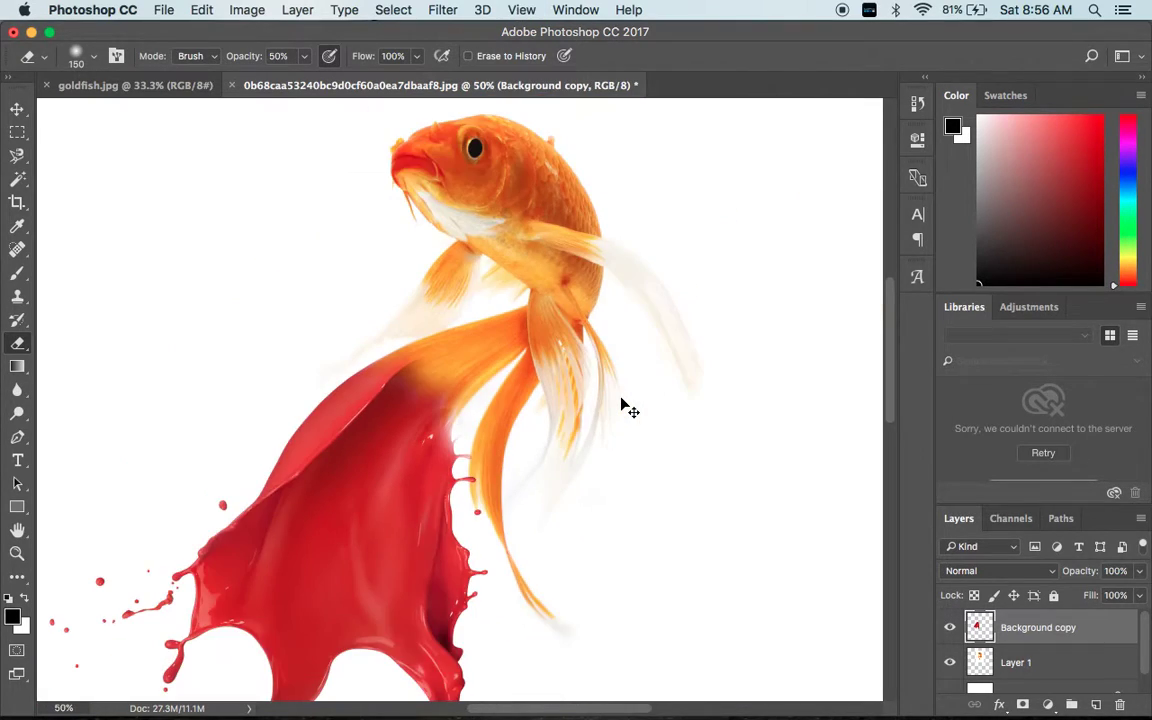
key(super+minus)
key(super+minus)
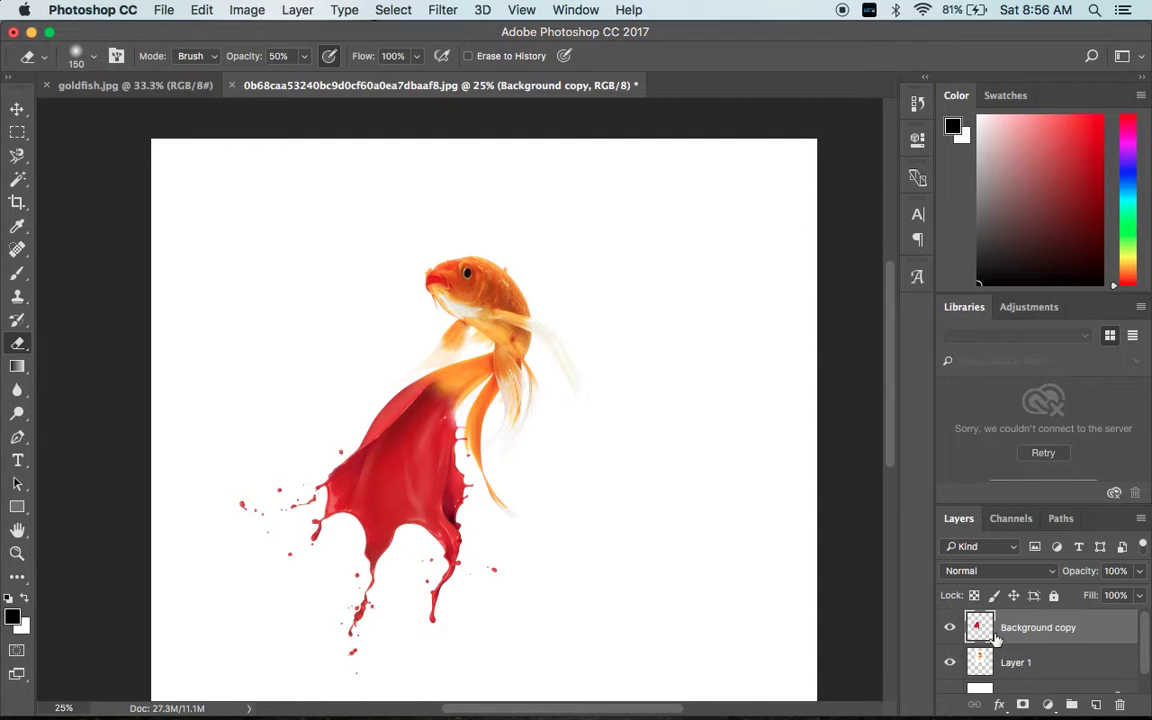
Step: Apply Hue/Saturation with Hue +31 and Saturation +16 to turn the splash orange
click(247, 10)
mouse_move(276, 59)
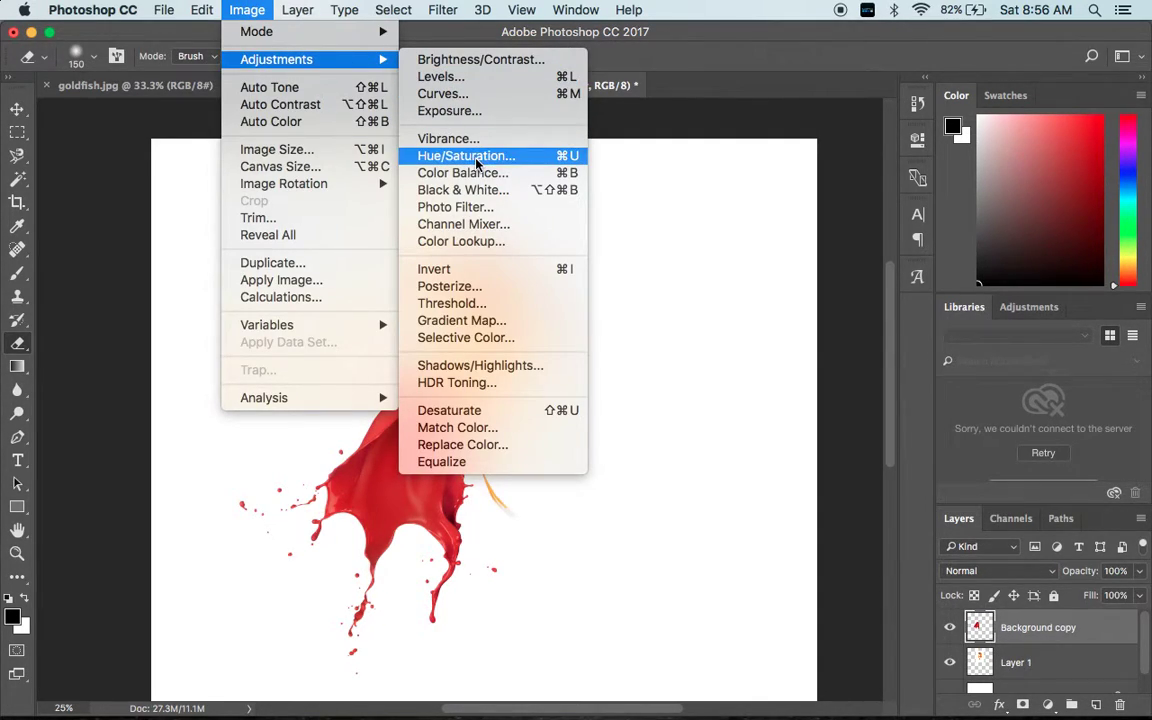
click(440, 155)
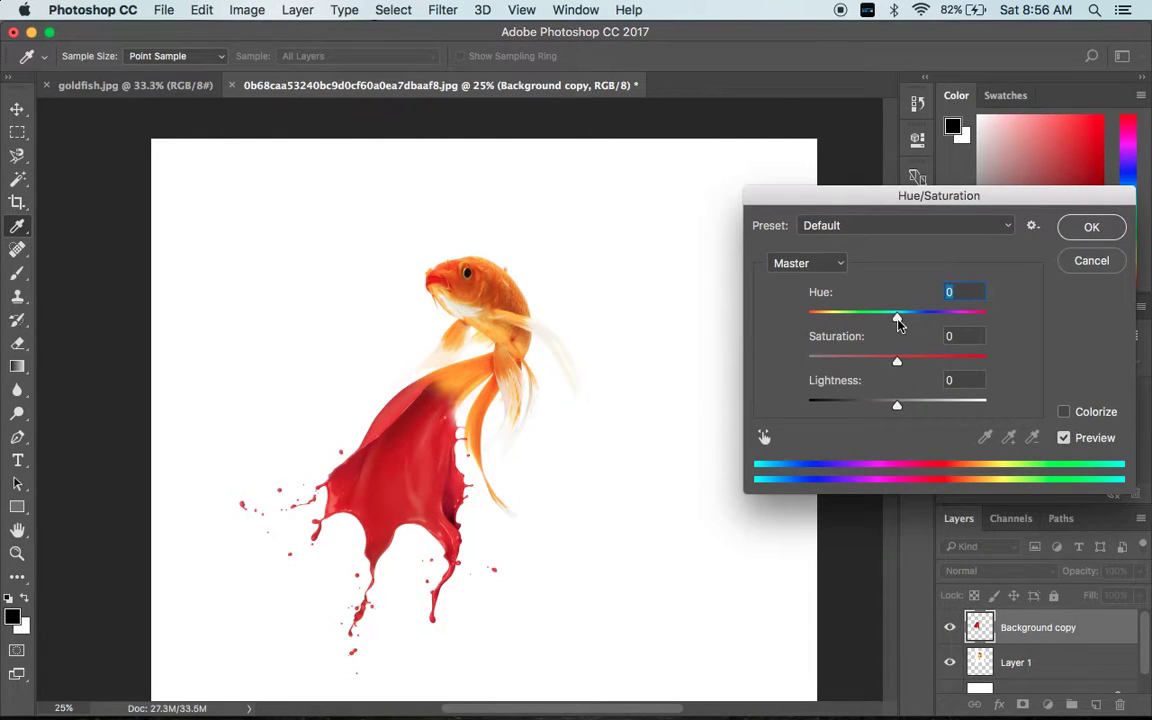
mouse_move(897, 318)
mouse_down()
mouse_move(921, 328)
mouse_move(911, 372)
mouse_up()
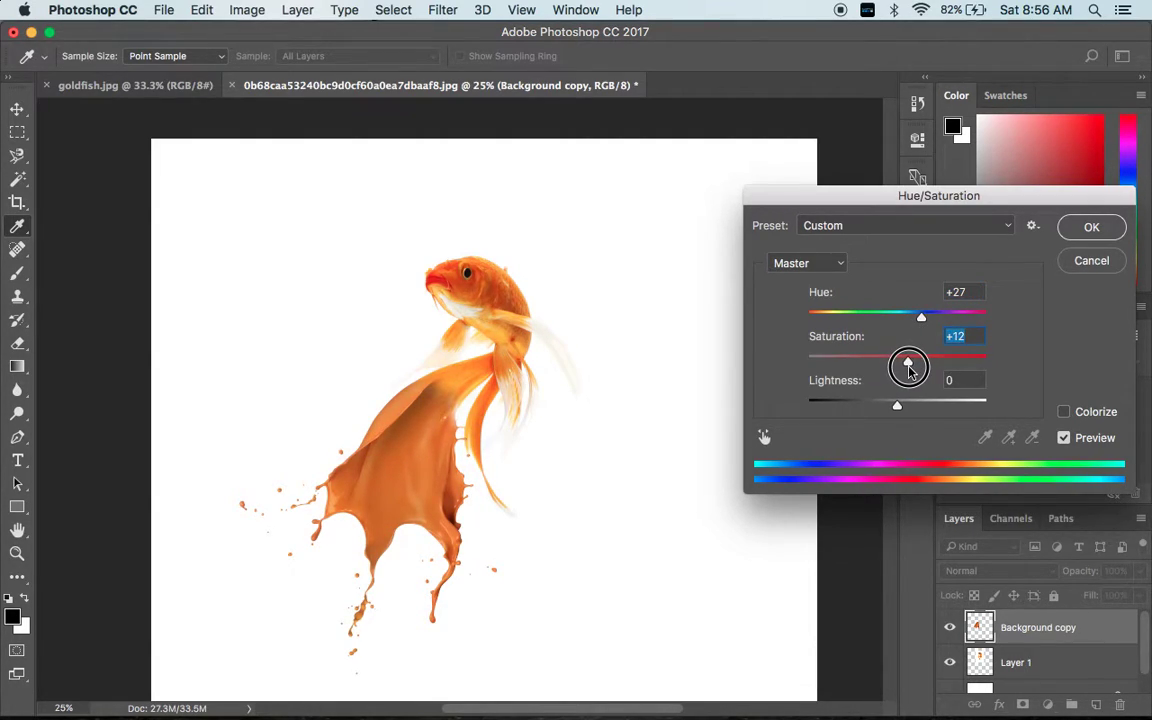
click(921, 318)
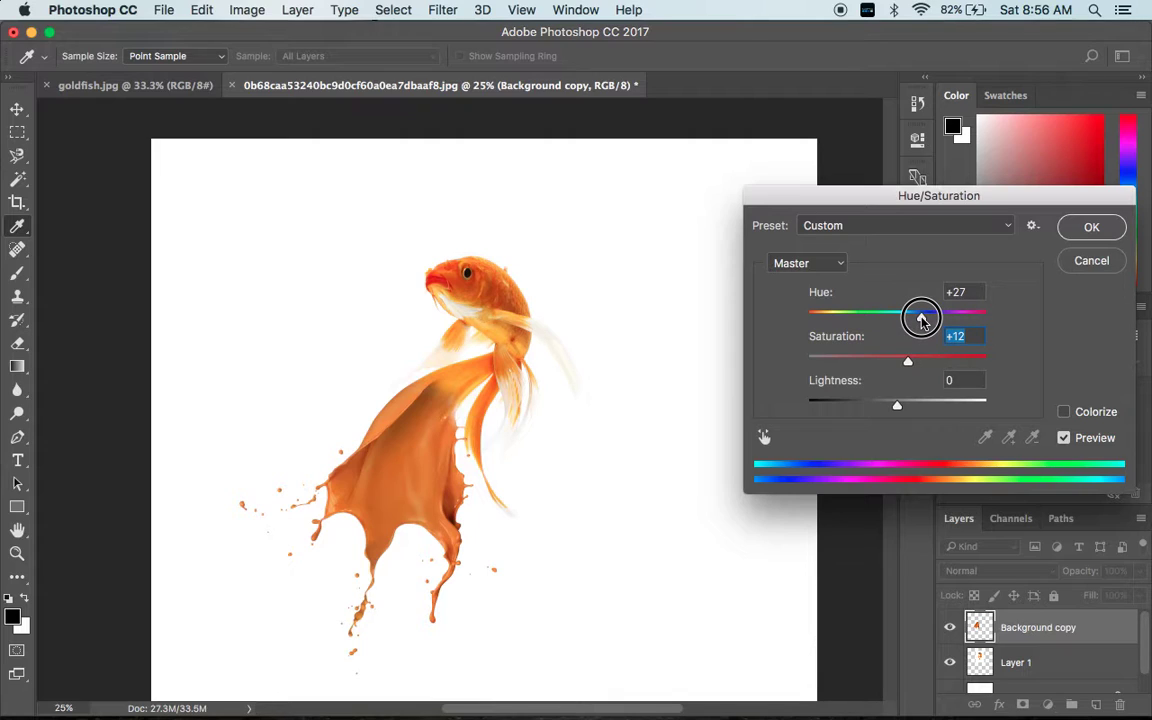
drag(921, 318, 923, 318)
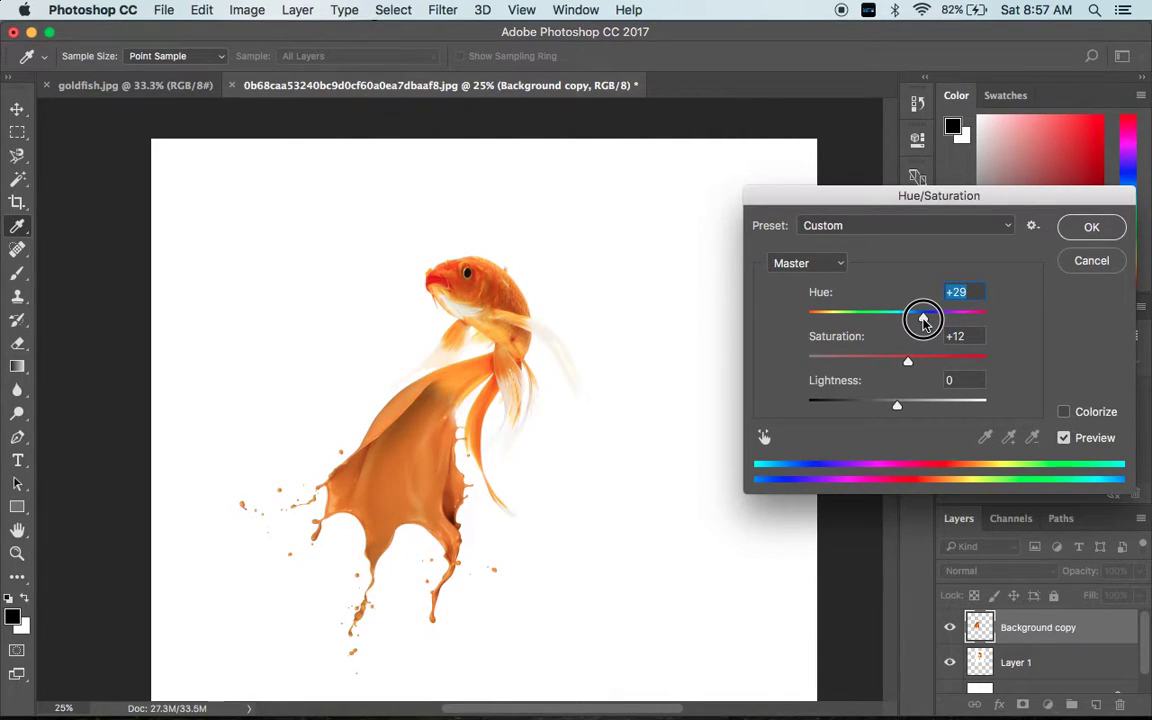
drag(923, 318, 926, 319)
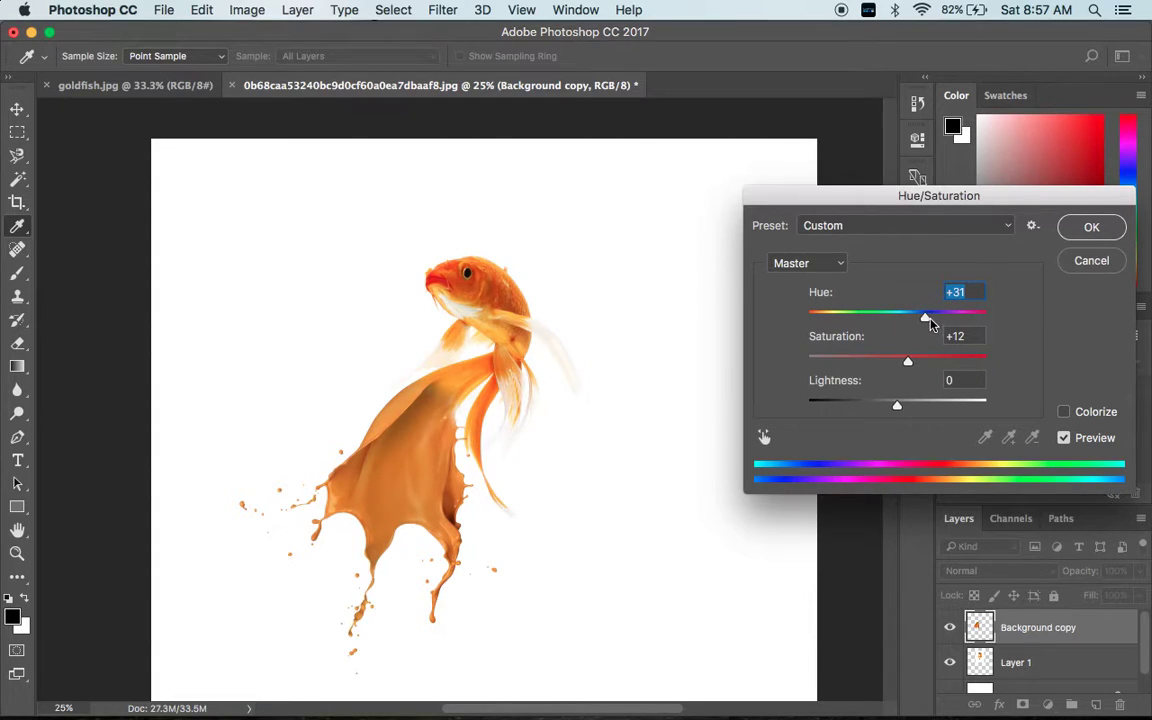
click(926, 320)
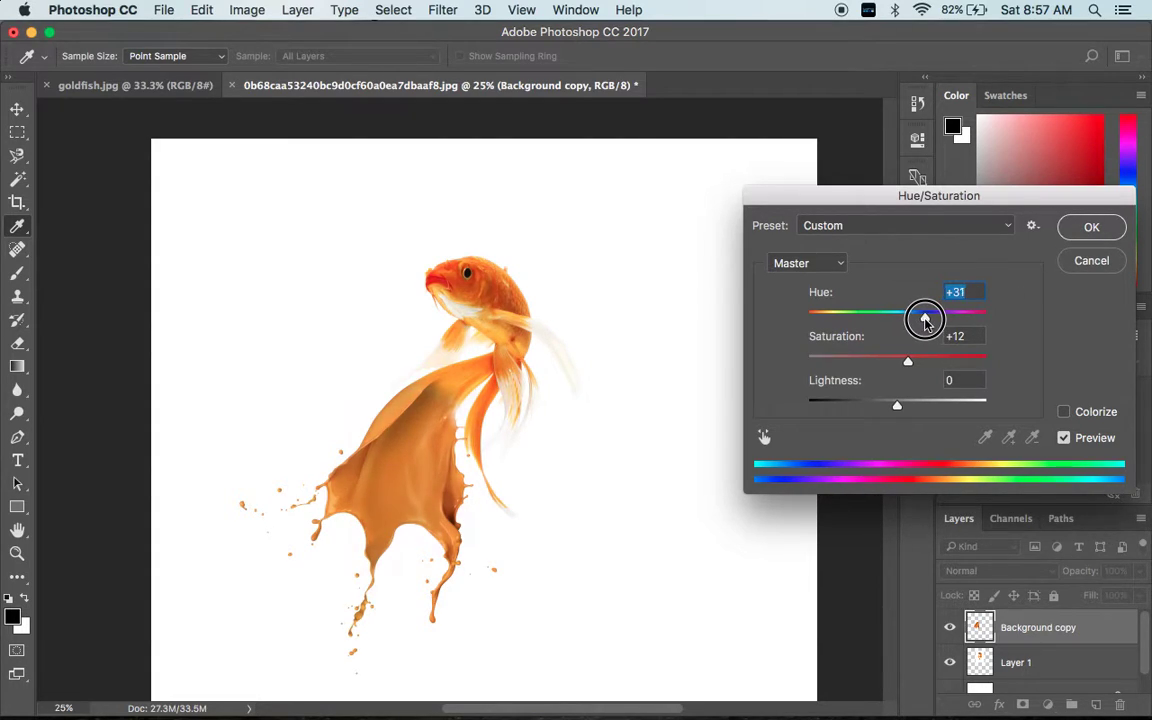
drag(910, 366, 913, 367)
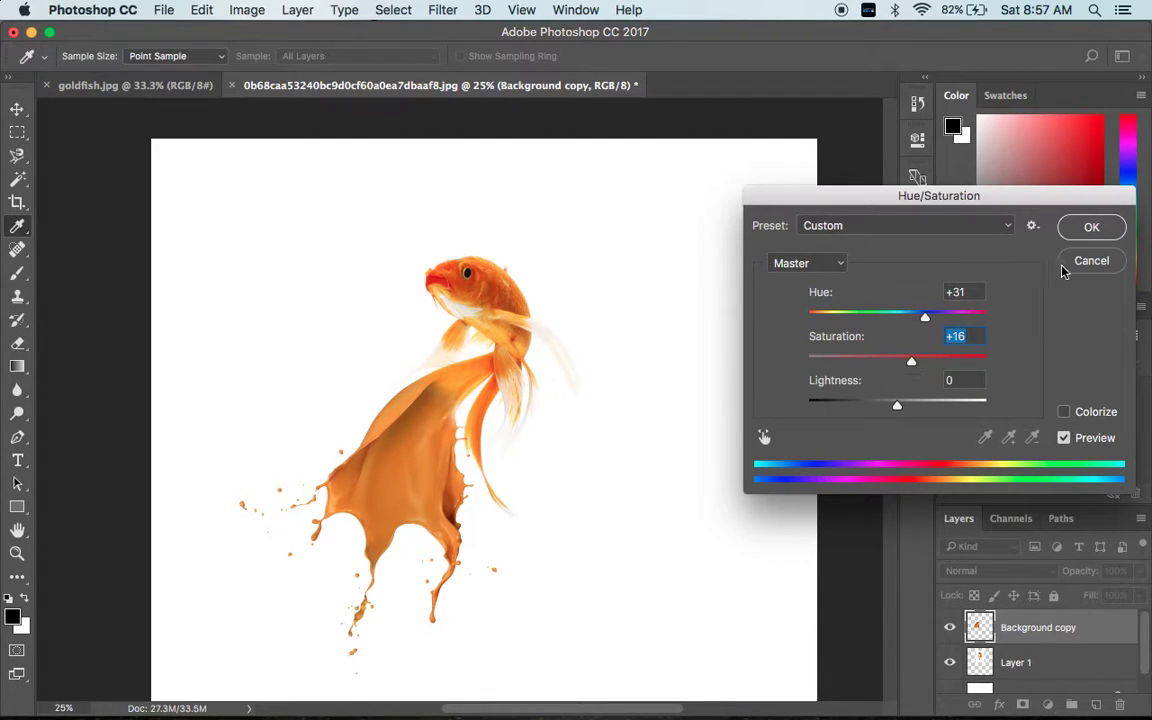
click(1094, 229)
key(e)
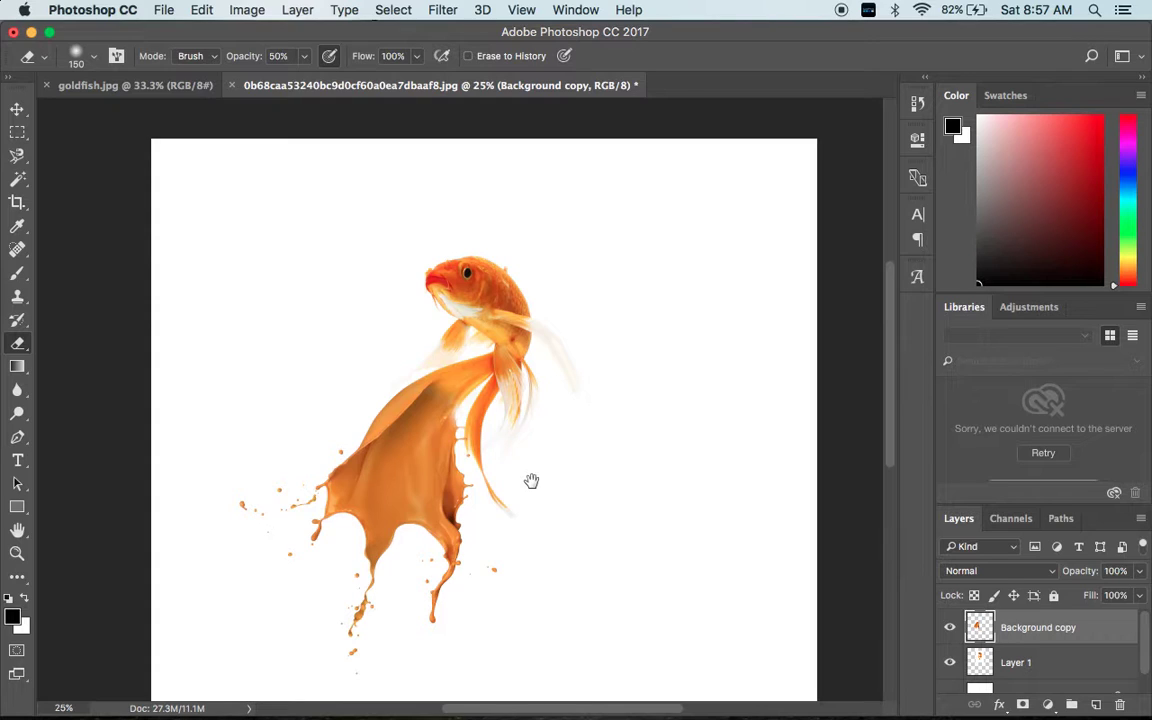
Step: Open paint_splash_png_by_absurdwordpreferred.png from the Desktop as a new document
mouse_move(530, 481)
mouse_down()
mouse_move(482, 432)
mouse_move(476, 440)
mouse_up()
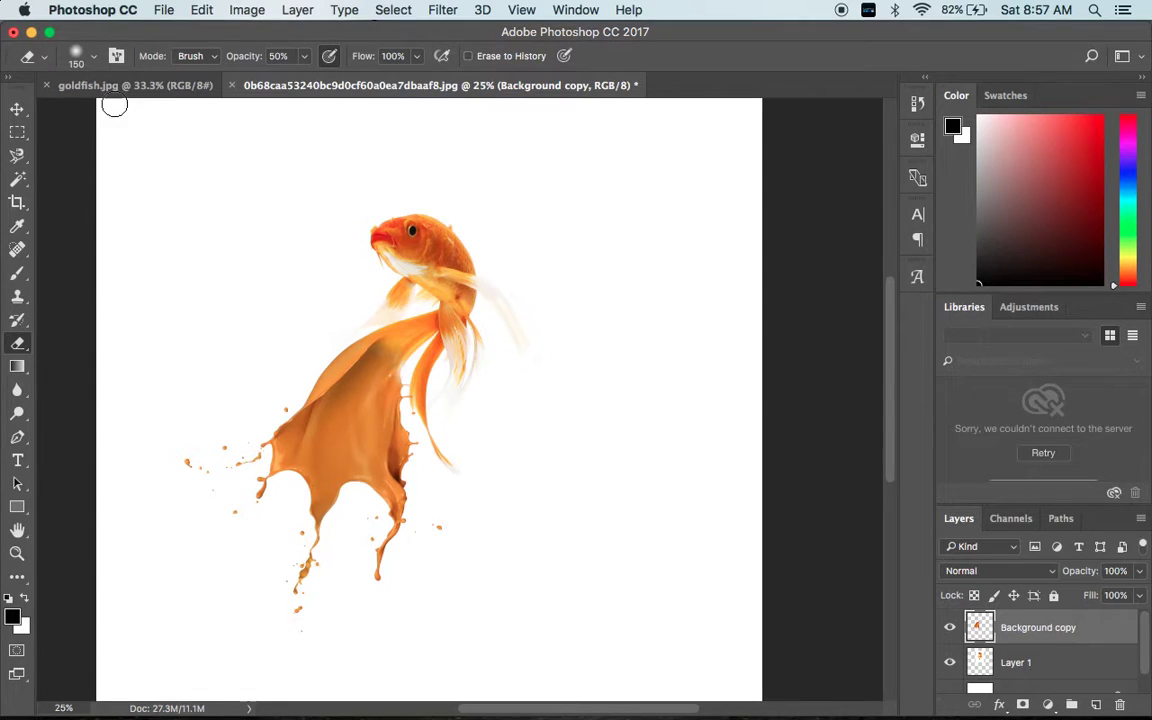
click(164, 12)
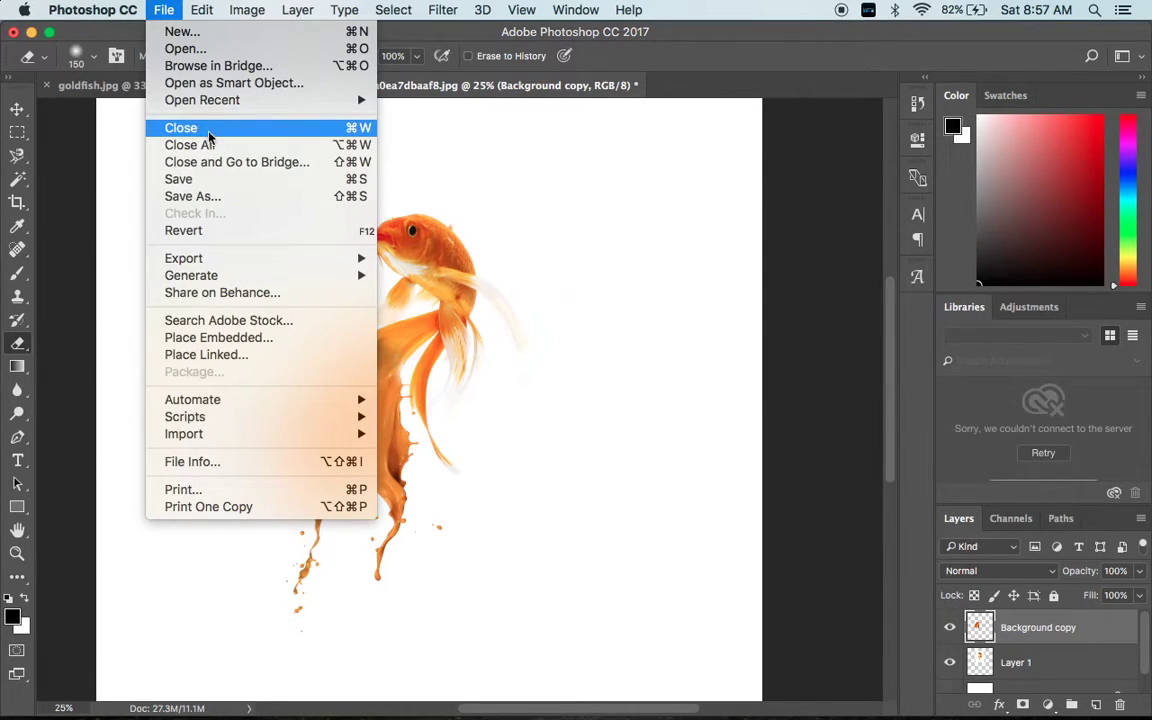
click(185, 48)
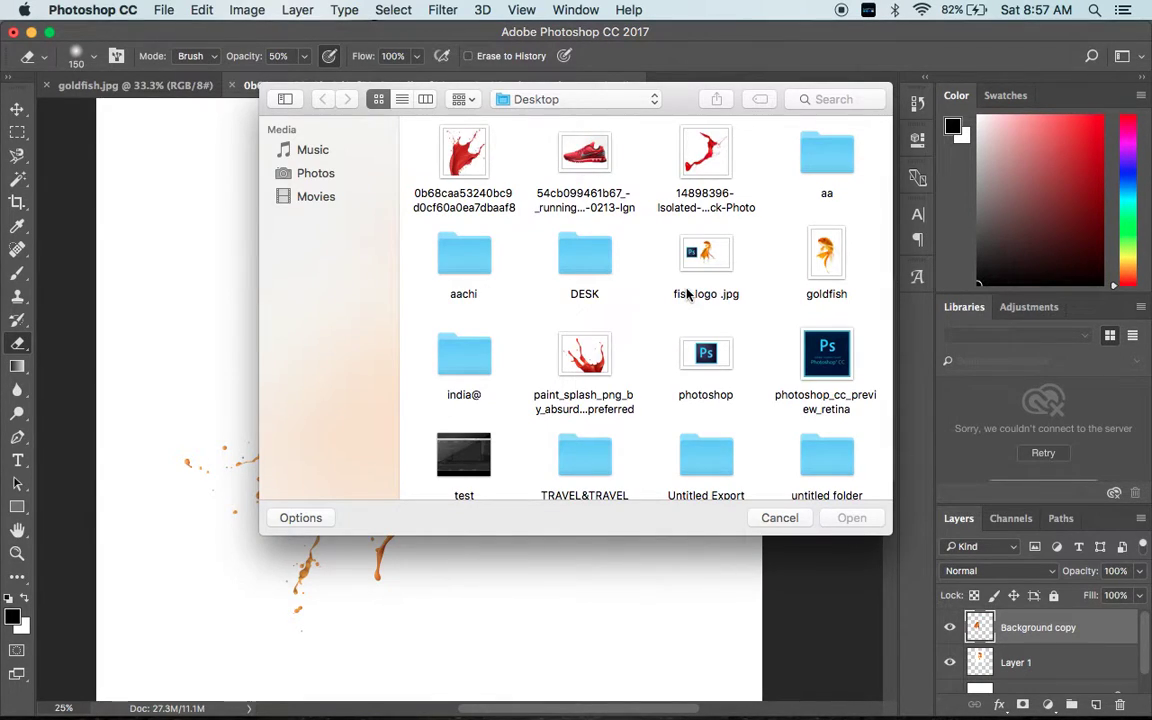
click(585, 345)
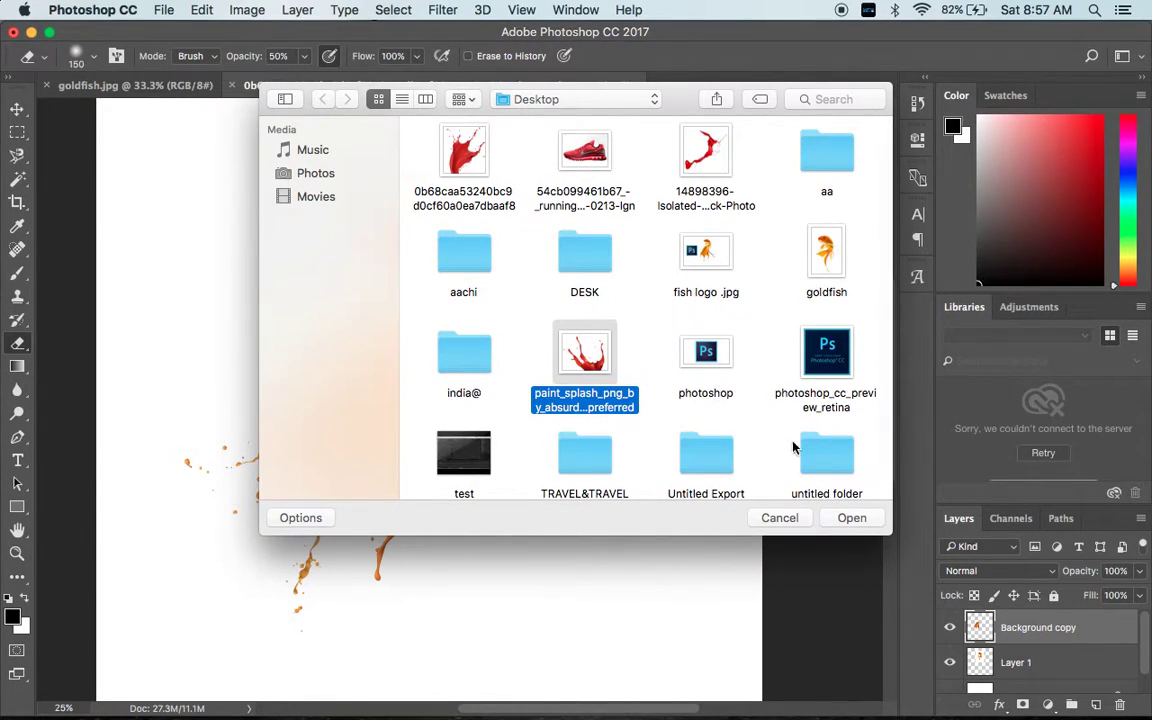
click(843, 518)
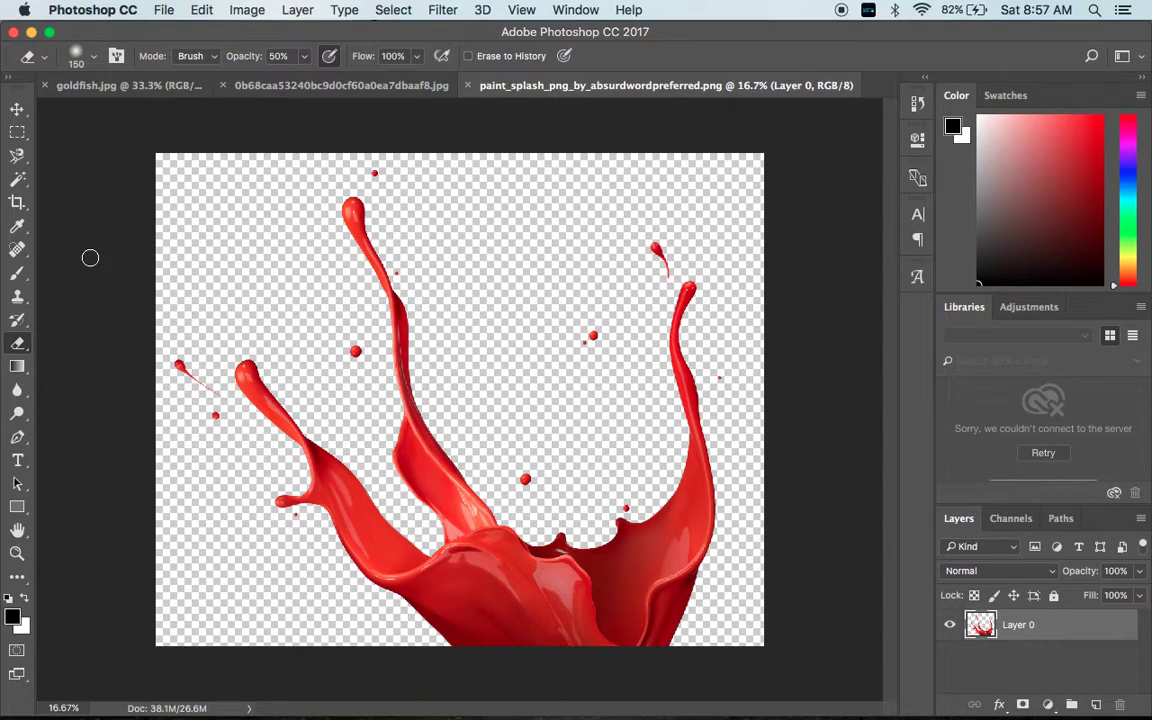
Step: Trace a closed Pen path around the splash's right arm and load it as a selection
click(19, 442)
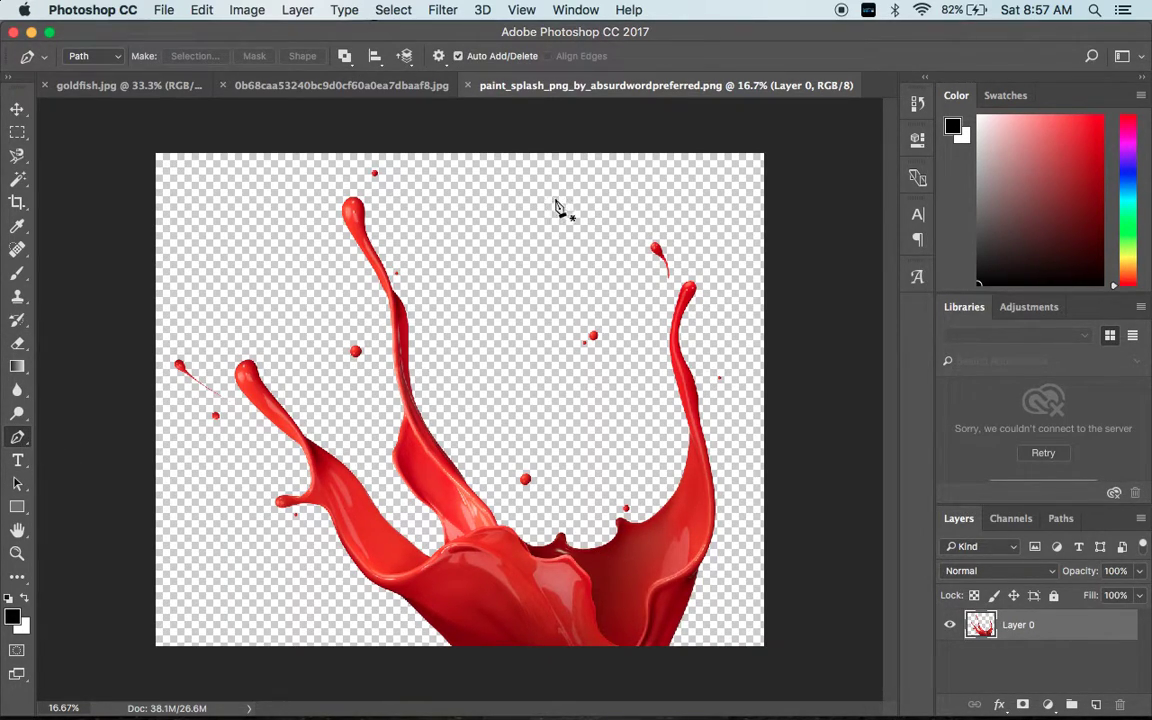
click(541, 191)
click(560, 497)
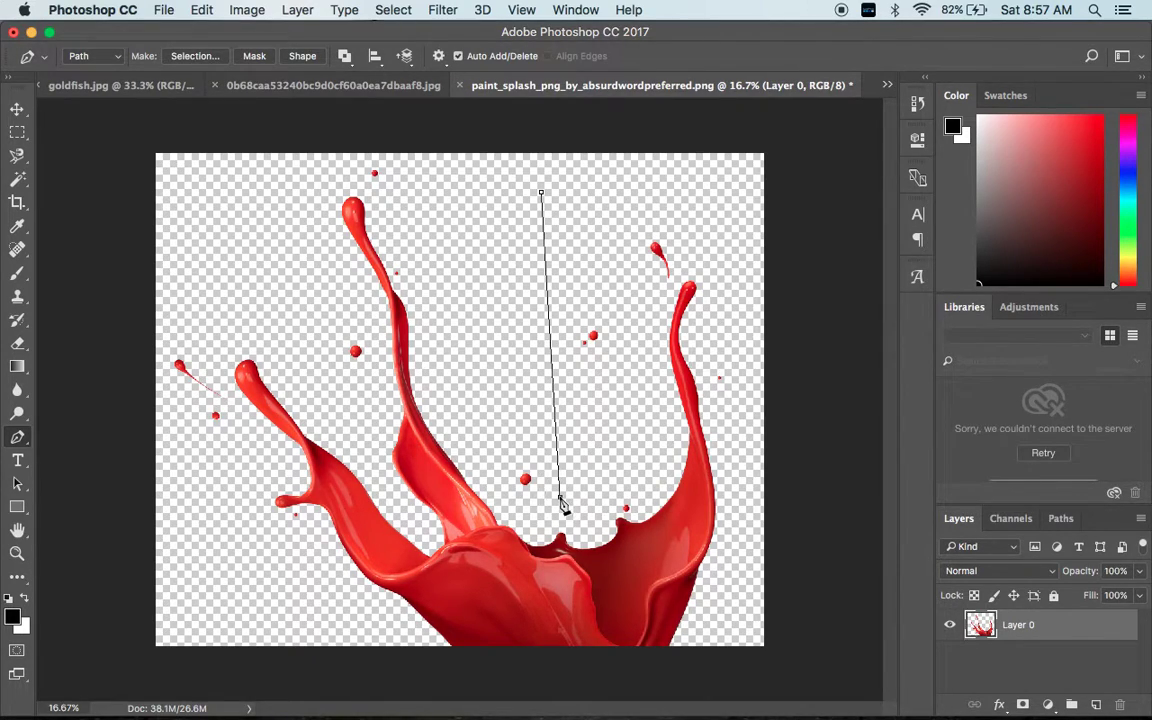
click(588, 658)
click(709, 656)
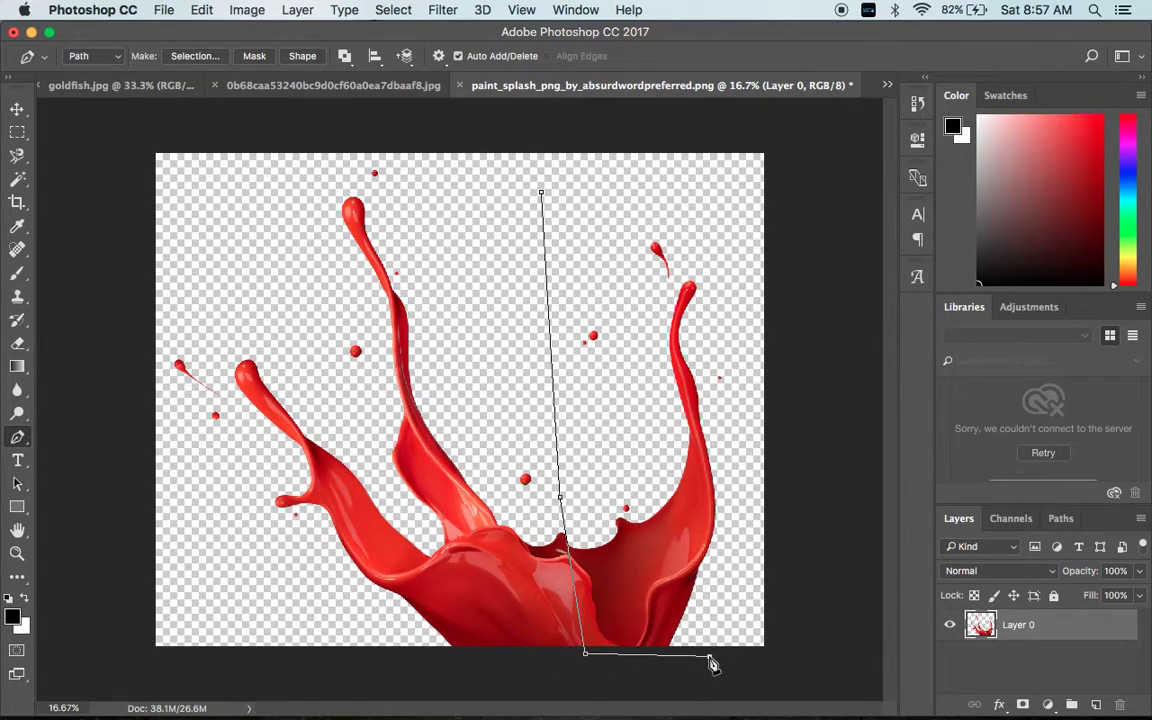
click(728, 311)
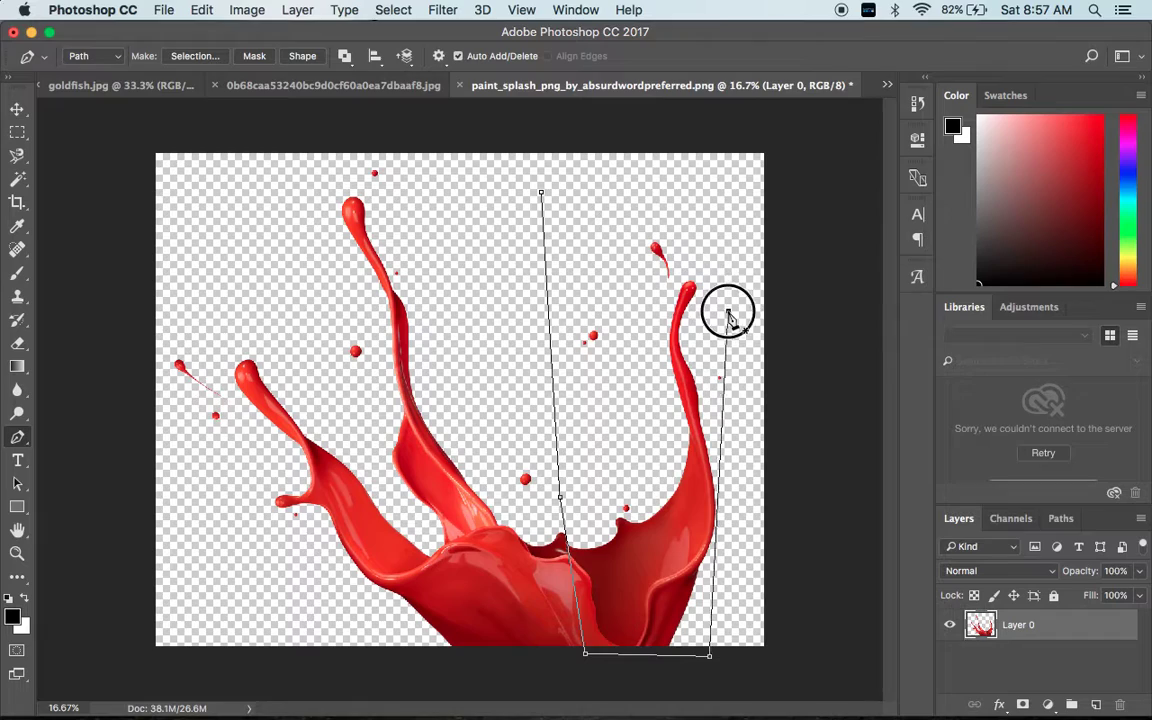
click(678, 190)
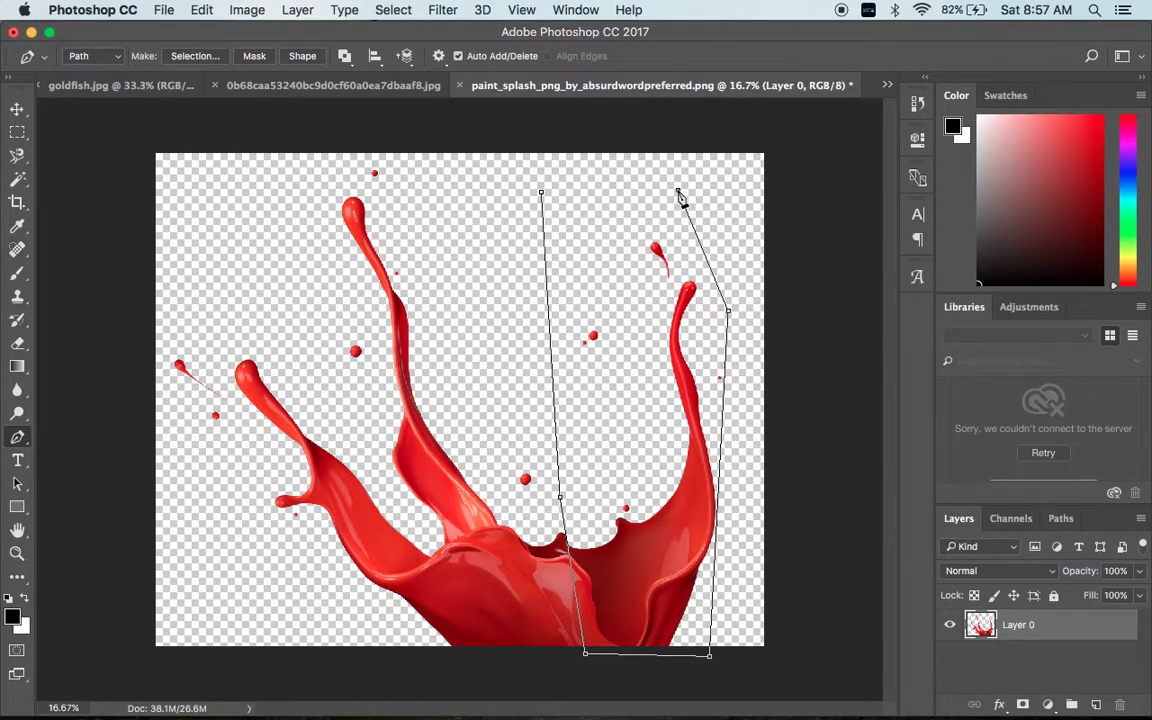
click(541, 192)
key(ctrl+Return)
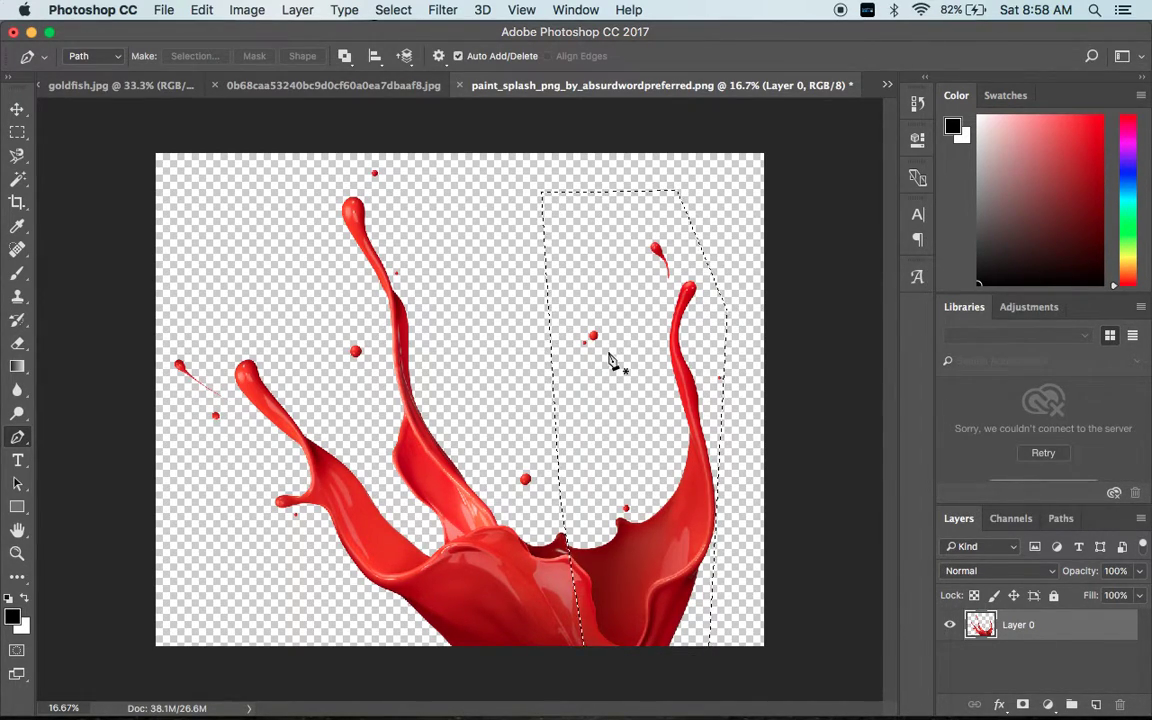
click(17, 108)
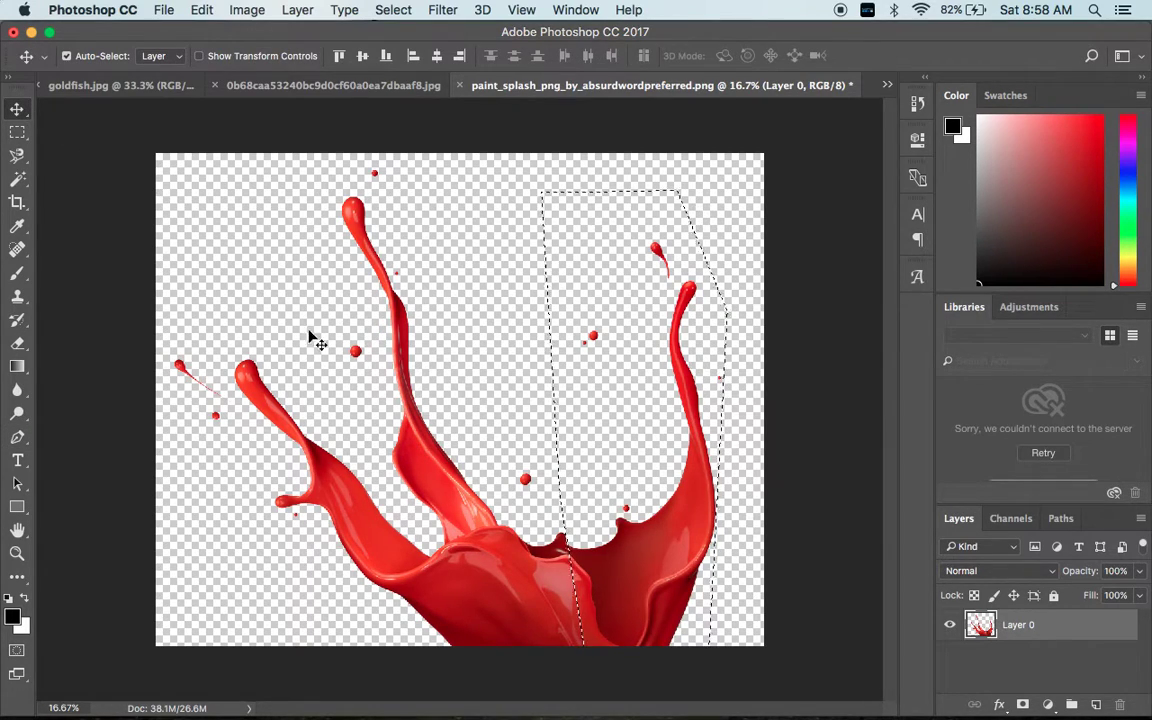
Step: Drag the selected splash arm into the goldfish document and flip it vertically and horizontally
drag(613, 562, 312, 100)
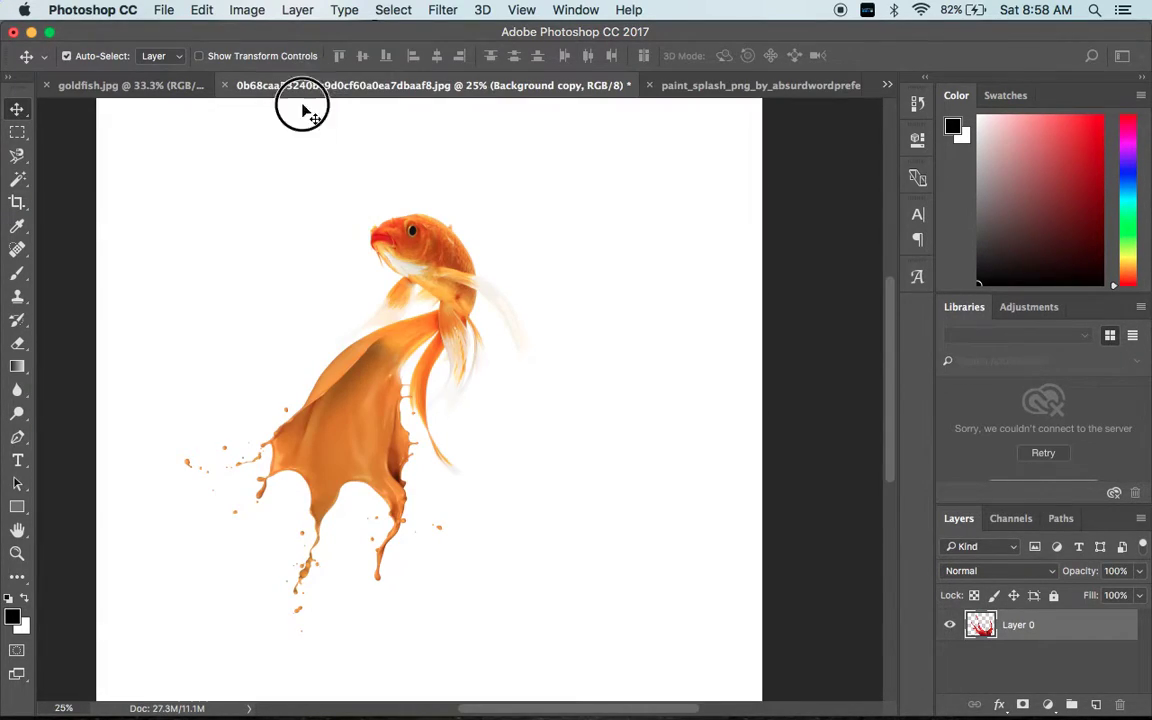
mouse_move(312, 100)
mouse_down()
mouse_move(530, 502)
mouse_move(516, 558)
mouse_up()
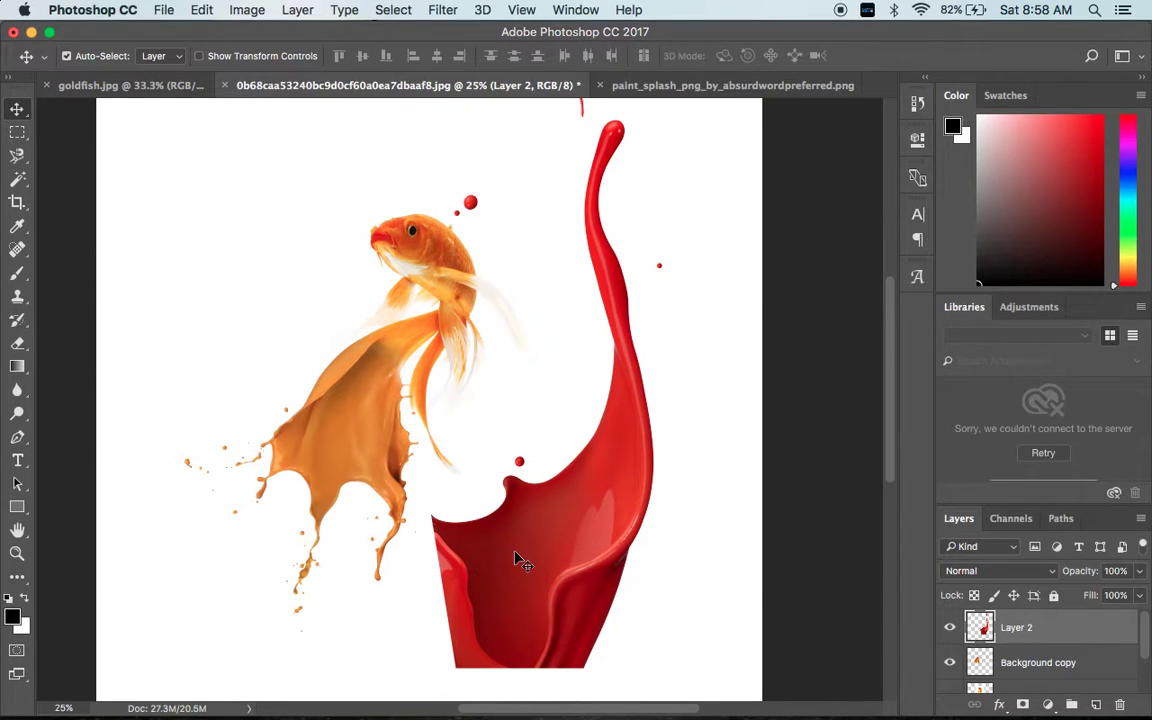
key(ctrl+t)
right_click(517, 558)
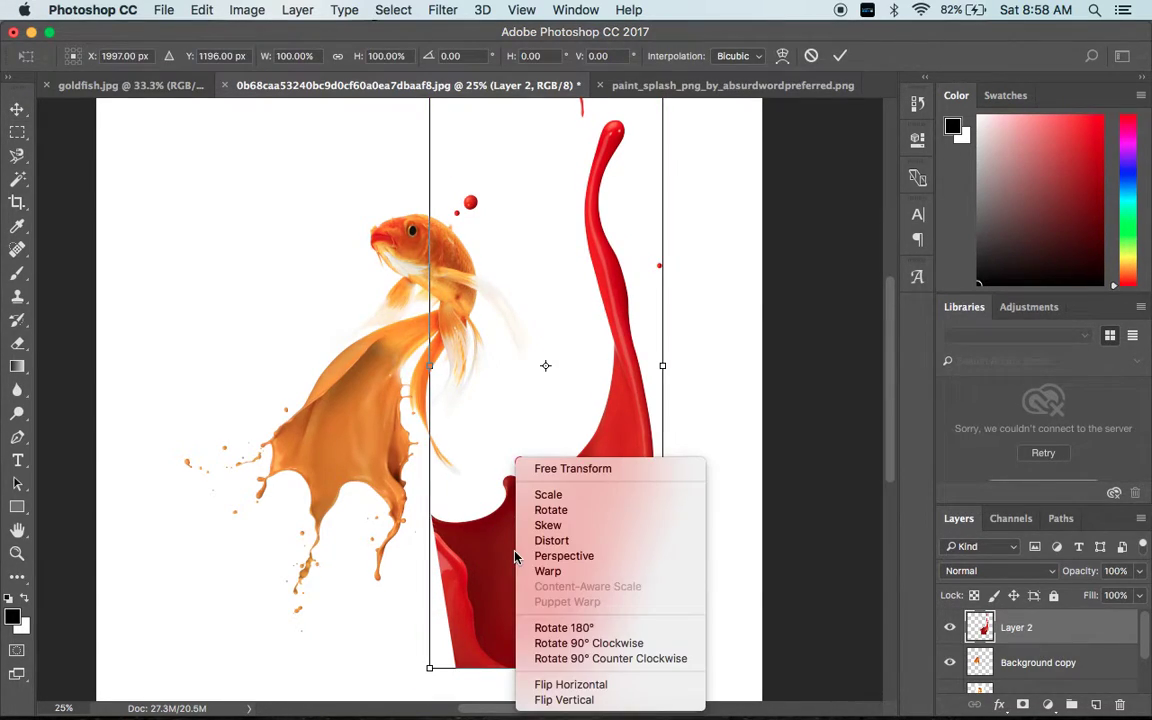
click(566, 700)
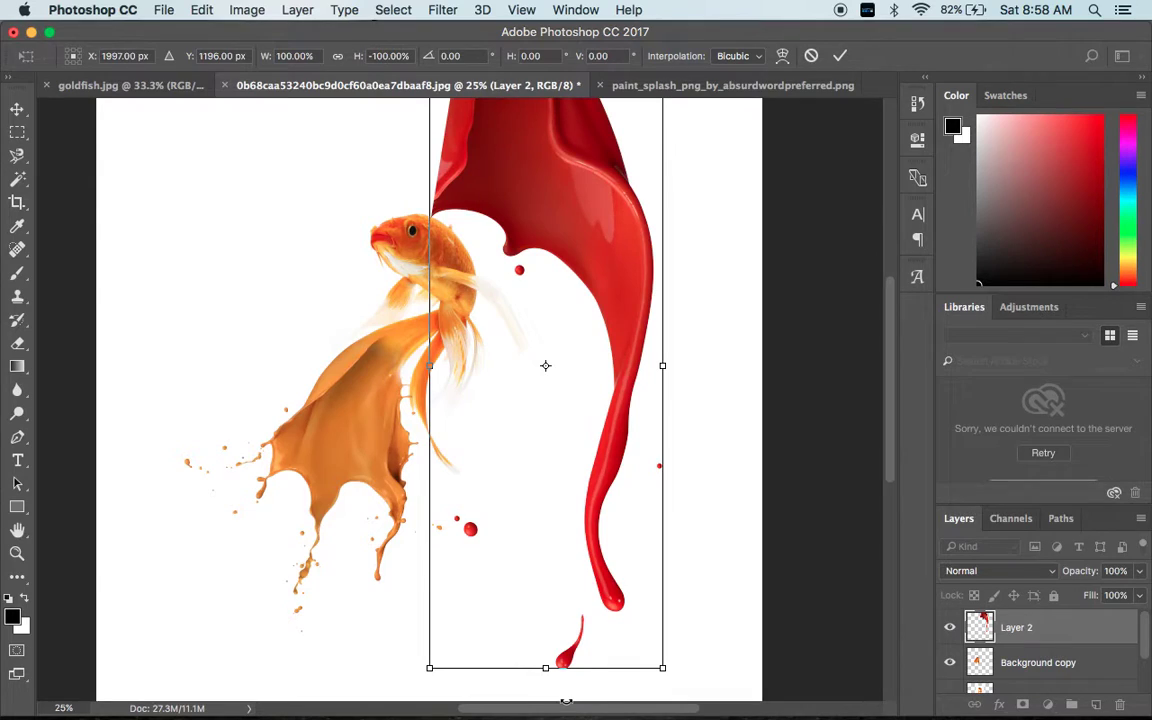
right_click(570, 258)
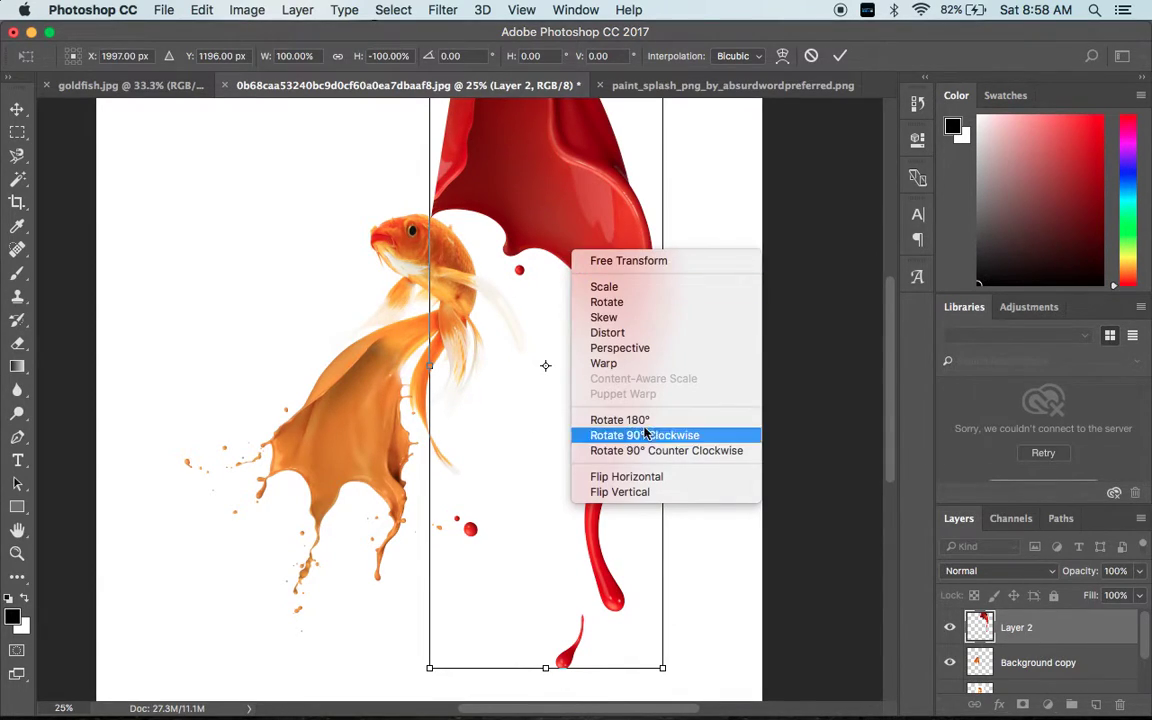
click(626, 477)
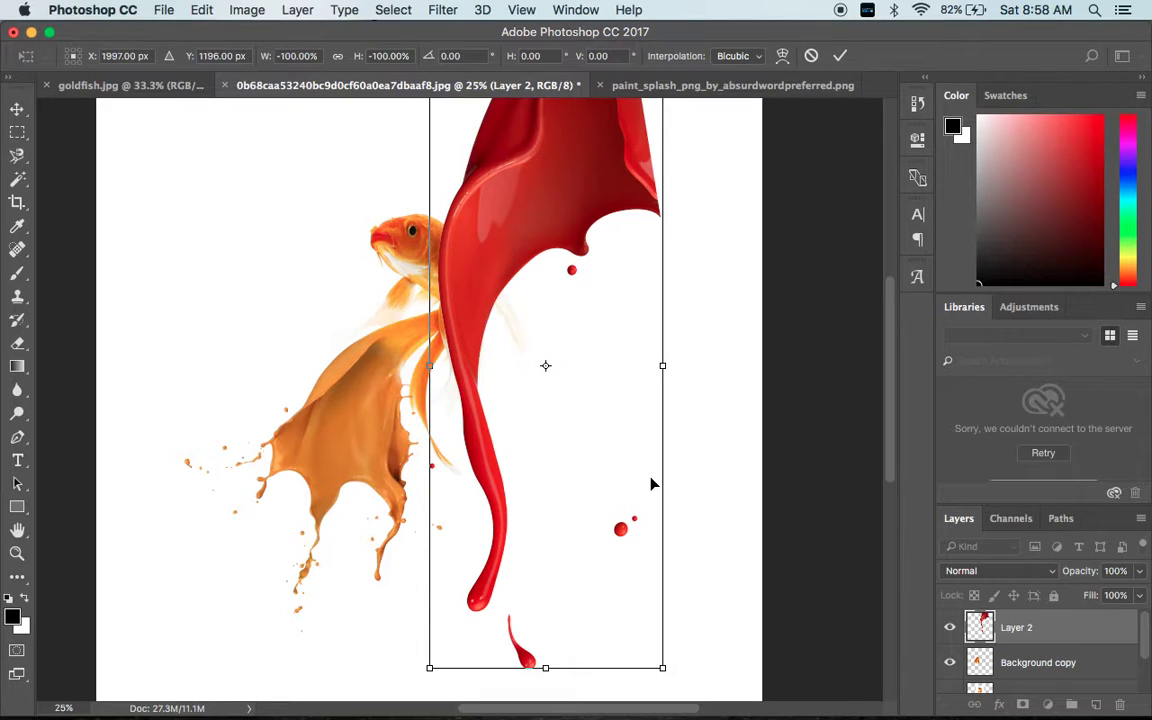
Step: Scale the splash arm to about 35%, place it beside the fish, and rotate it about 165°
drag(533, 200, 512, 231)
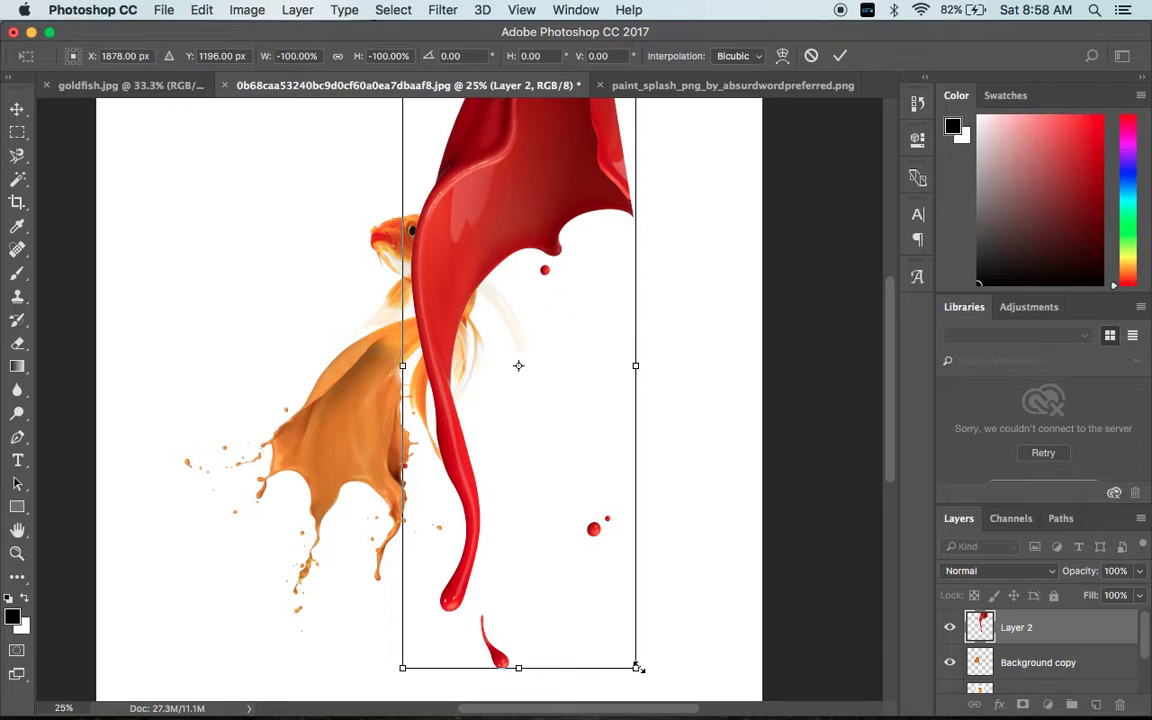
drag(636, 667, 562, 477)
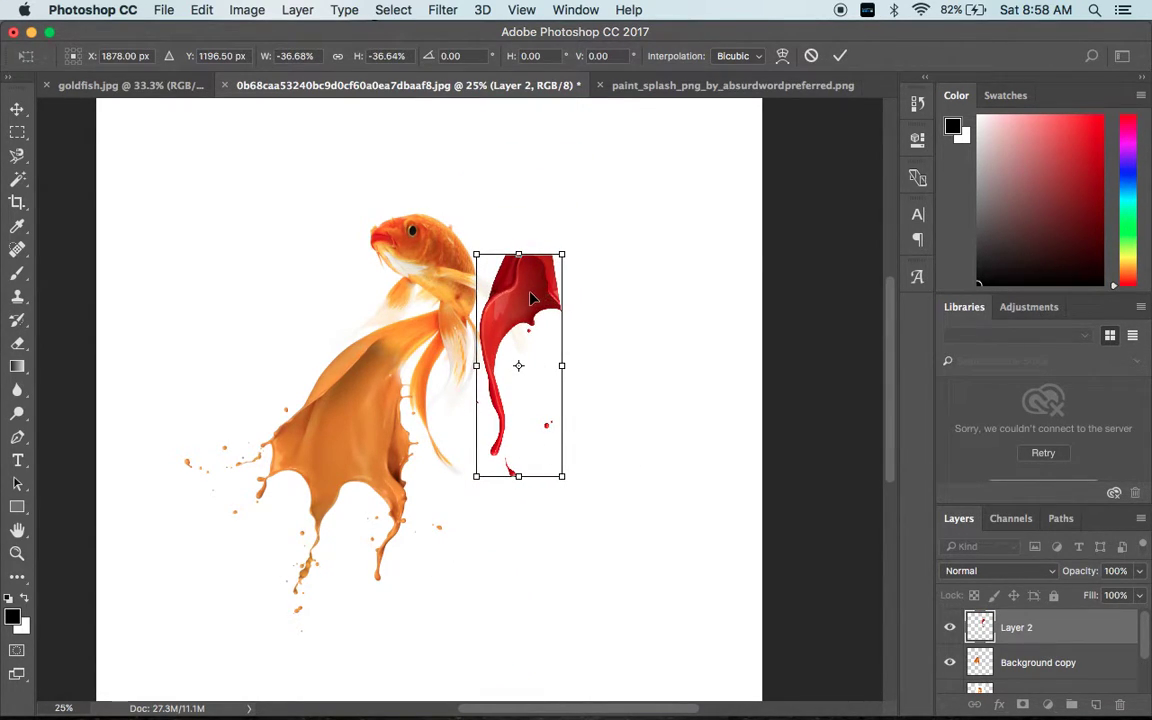
drag(533, 298, 539, 392)
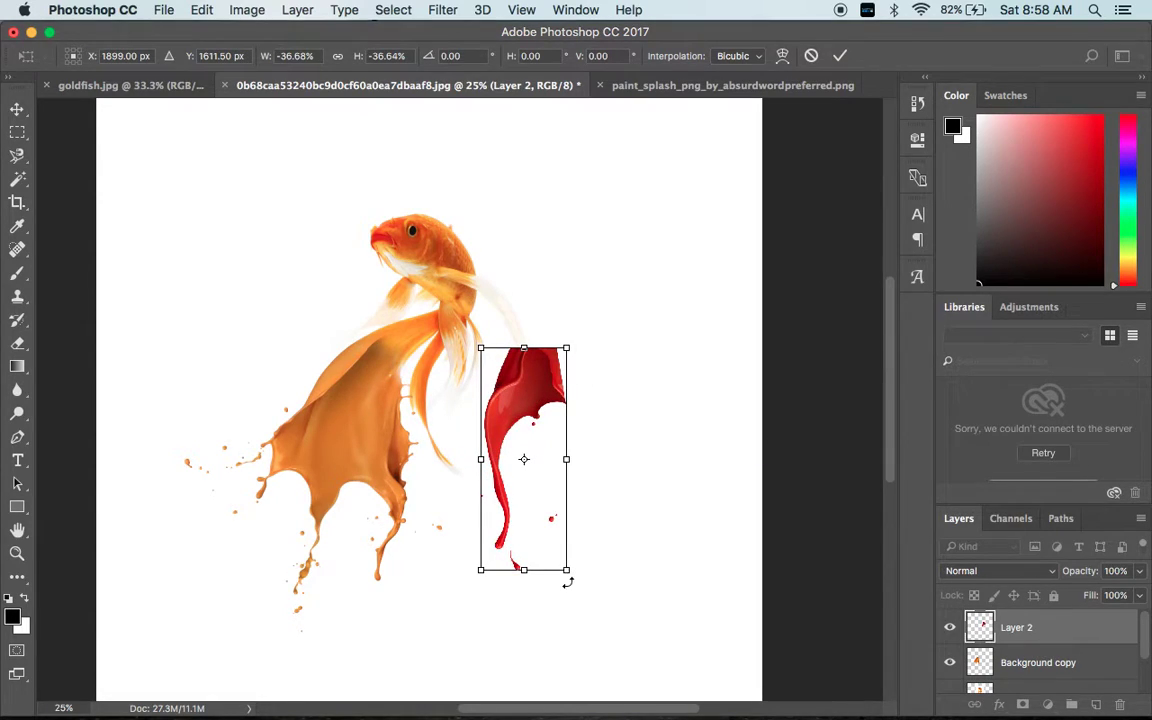
drag(568, 572, 568, 568)
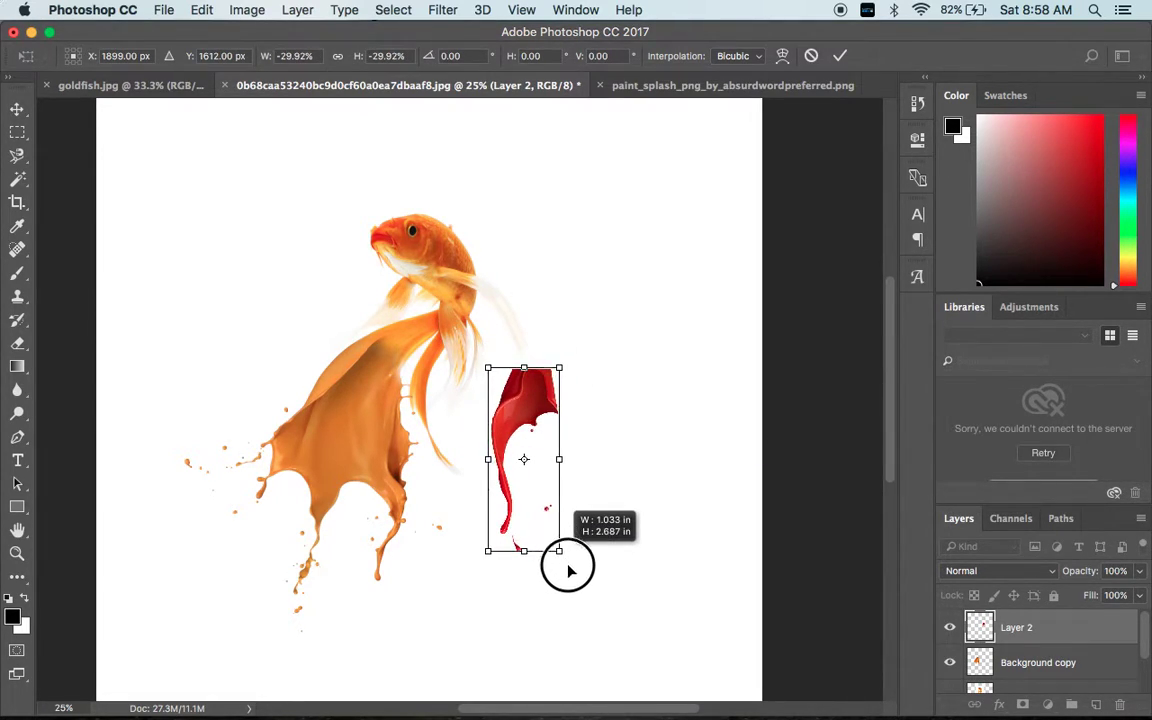
drag(460, 322, 411, 345)
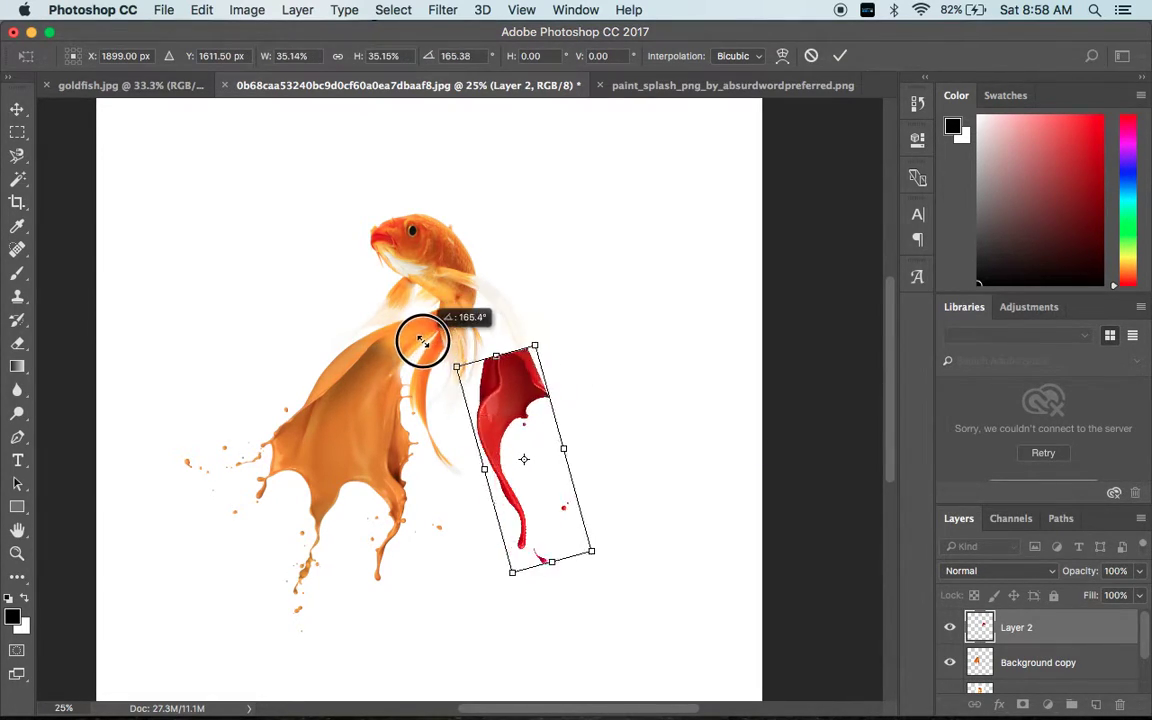
Step: Commit the rotation, lower Layer 2 opacity to 46%, and move the splash under the tail
key(Return)
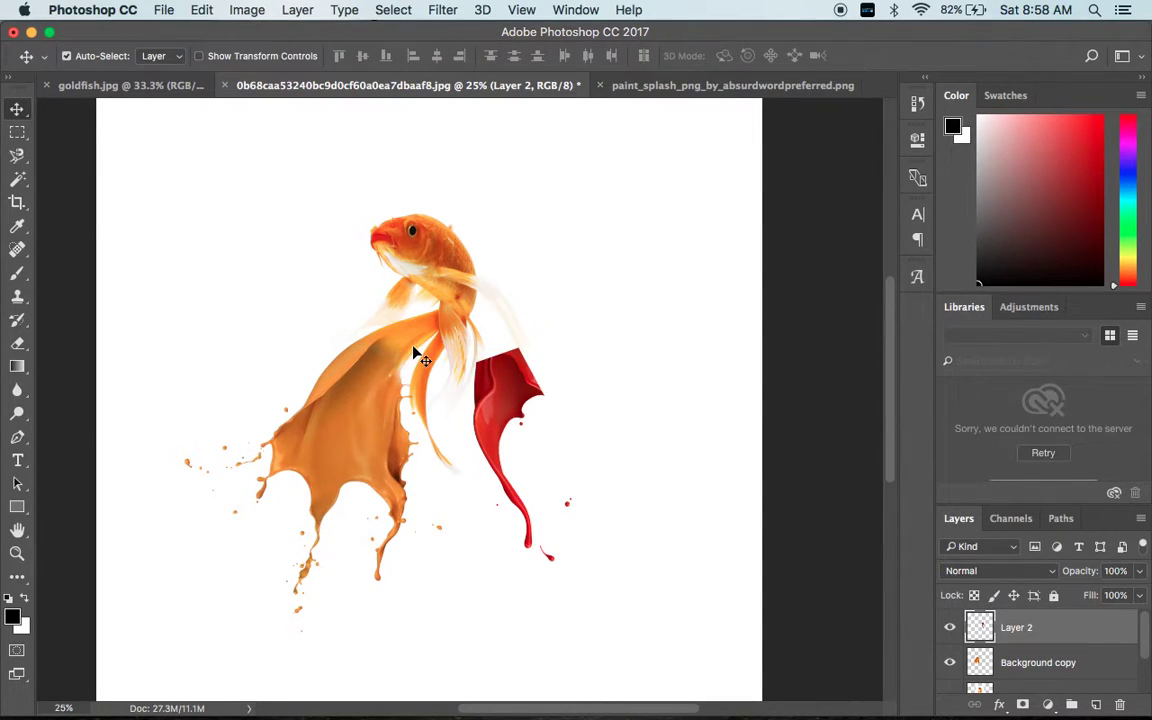
click(1138, 573)
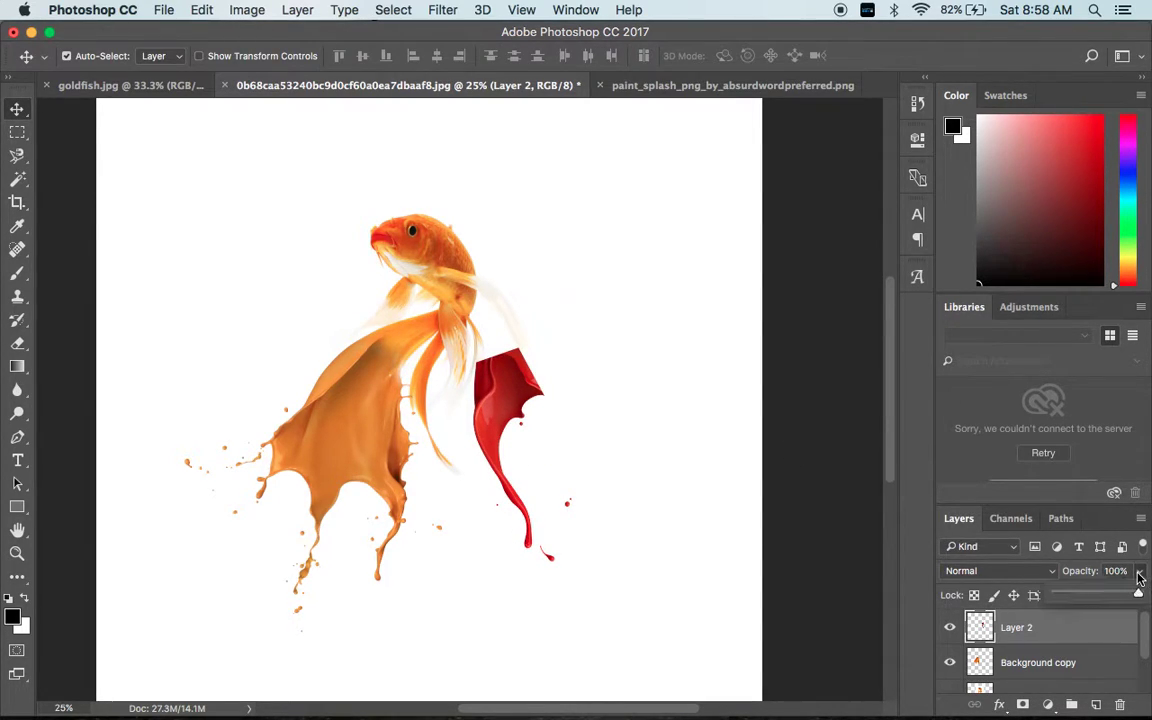
click(1095, 597)
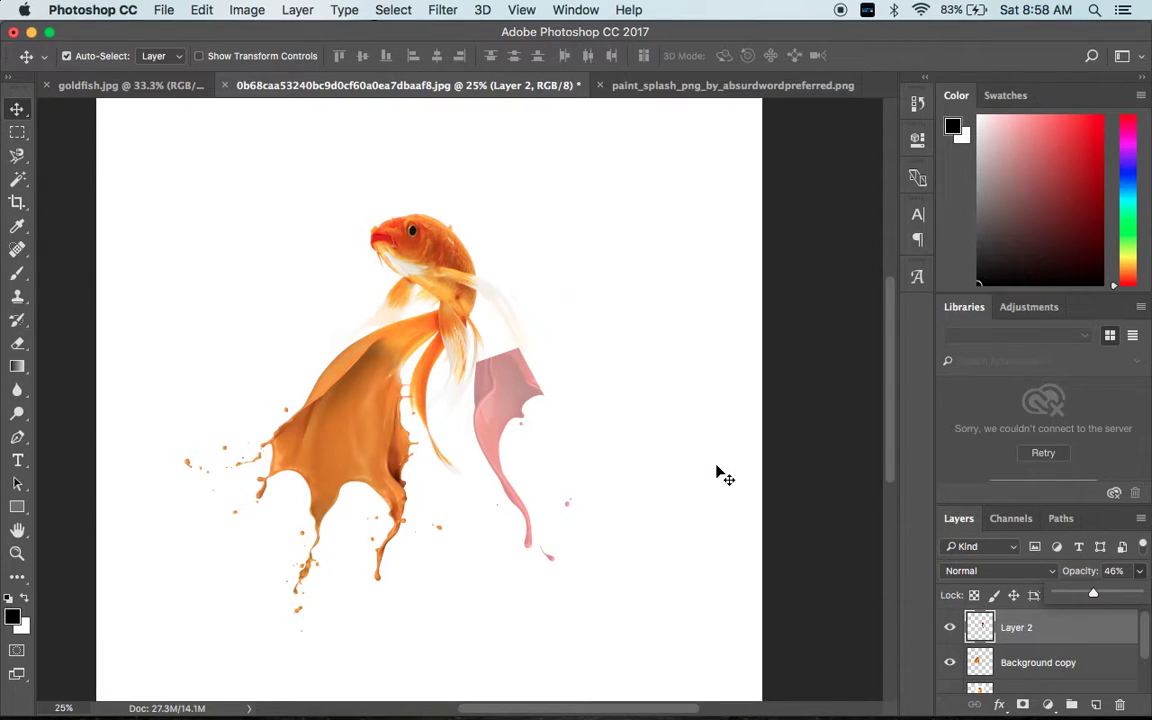
key(ctrl+plus)
key(ctrl+plus)
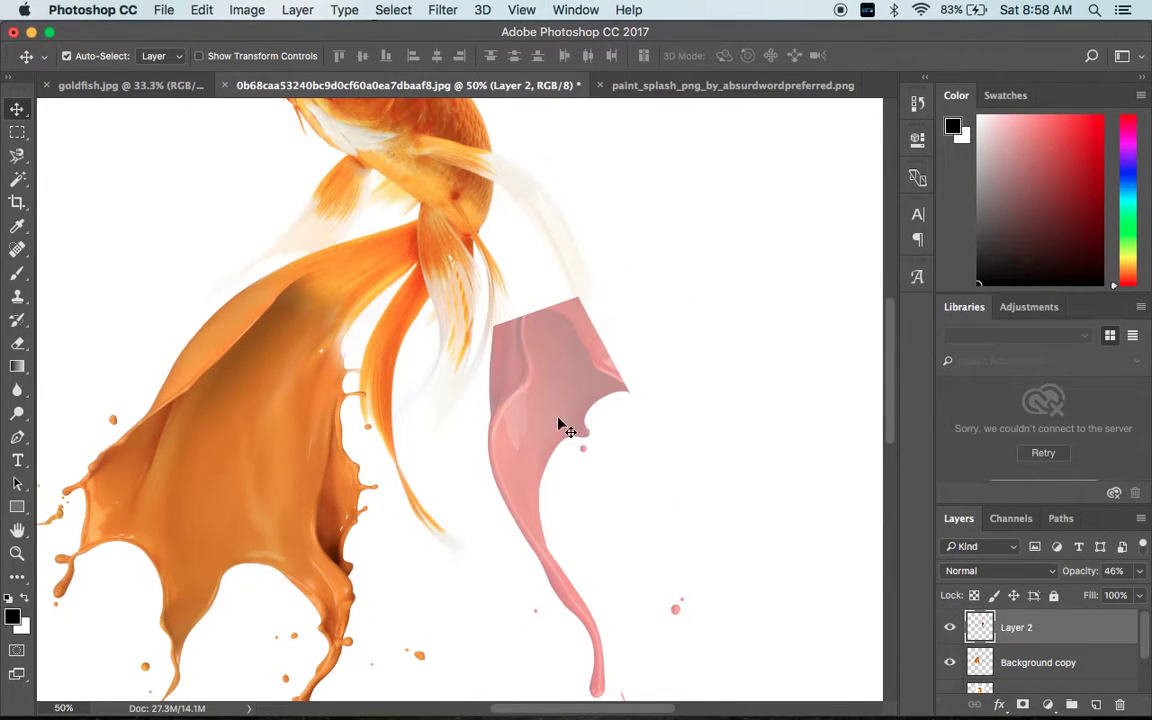
mouse_move(553, 411)
mouse_down()
mouse_move(420, 425)
mouse_move(410, 375)
mouse_up()
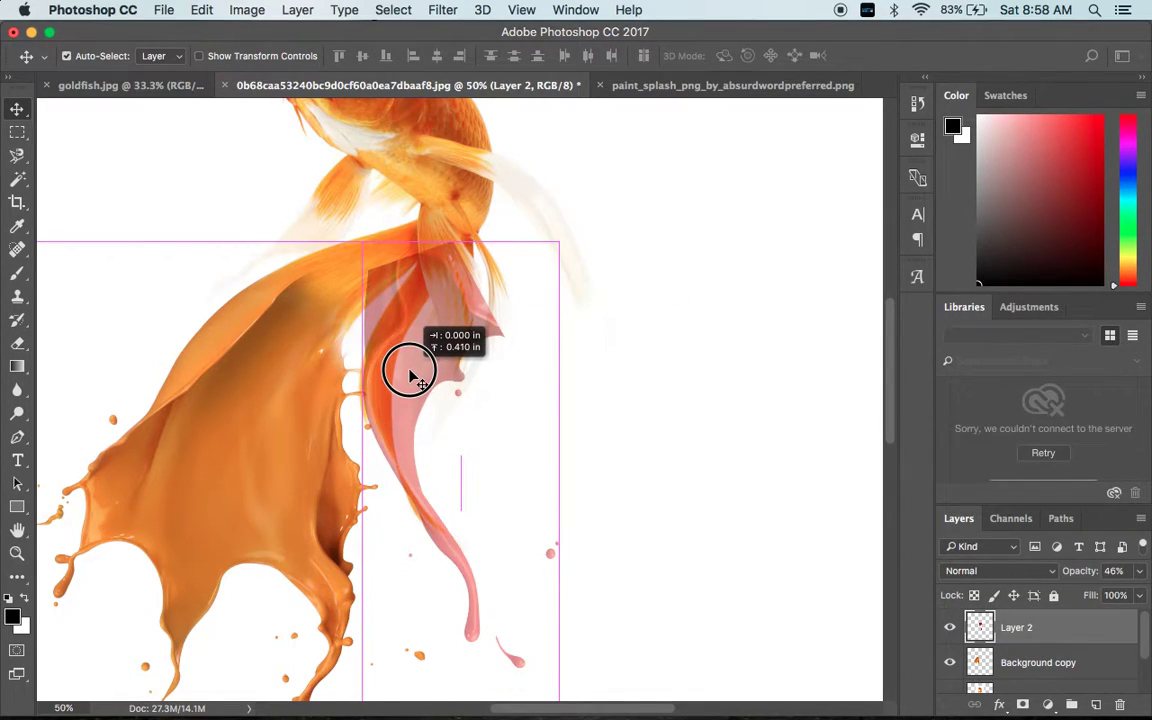
drag(410, 377, 411, 378)
key(super+plus)
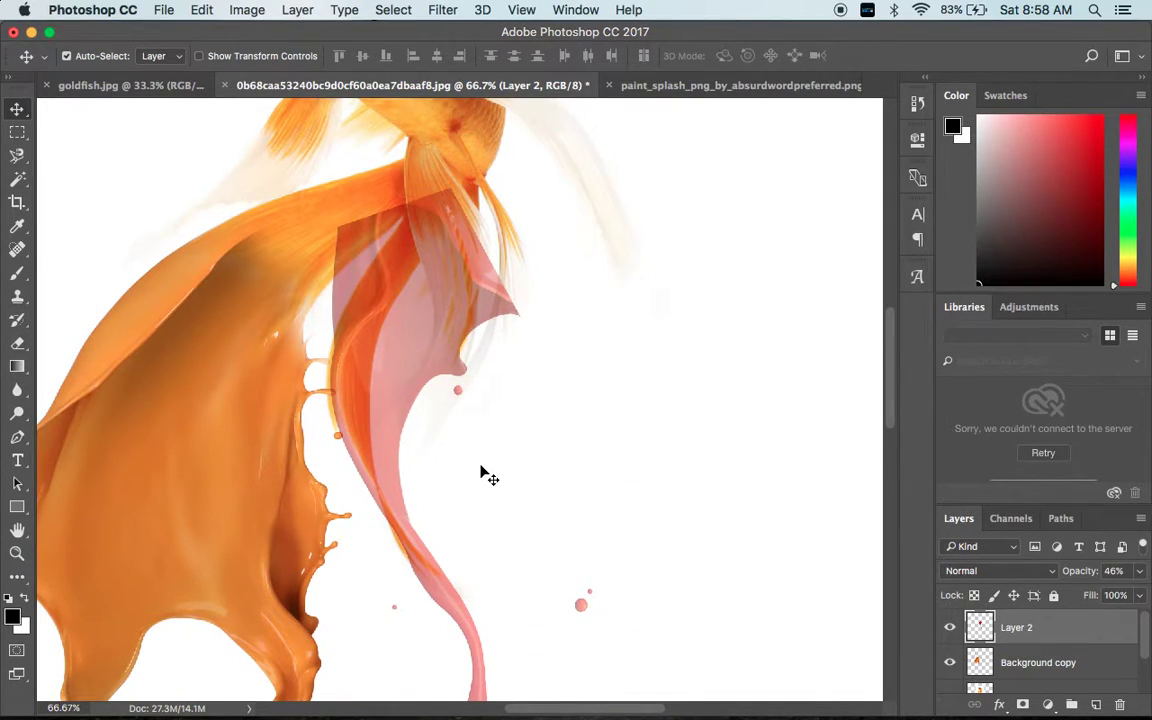
Step: Shrink the pink splash slightly and nudge it into place under the tail fins
key(super+t)
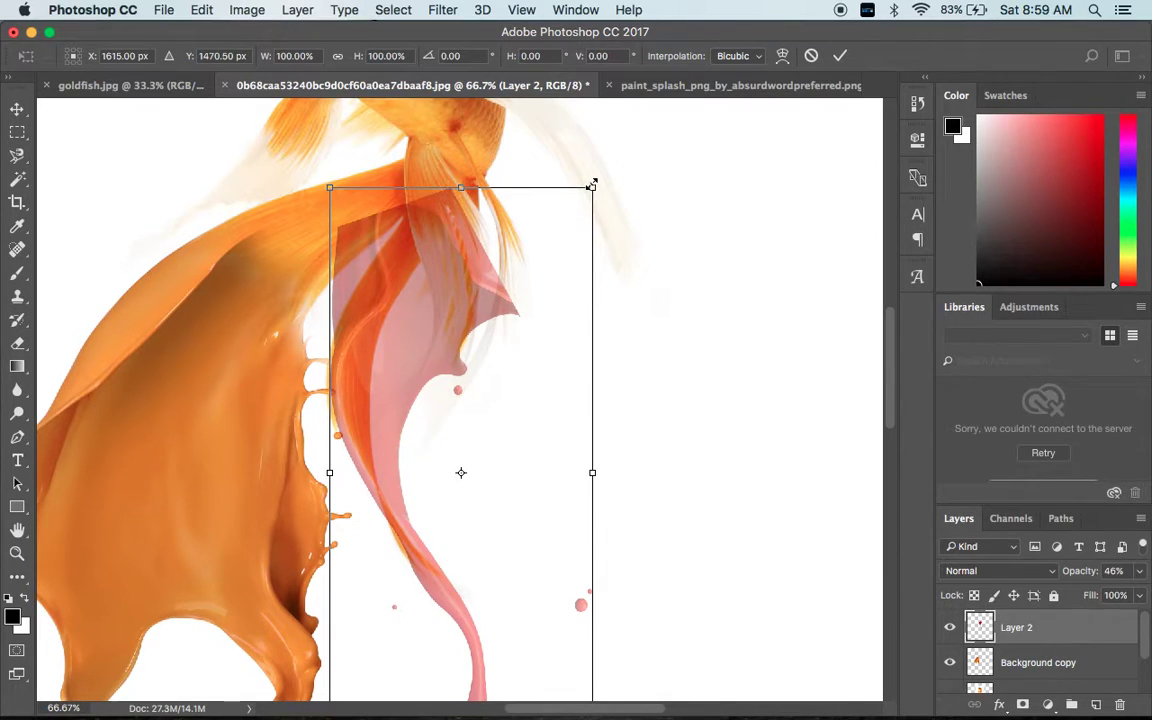
drag(592, 185, 567, 213)
key(Return)
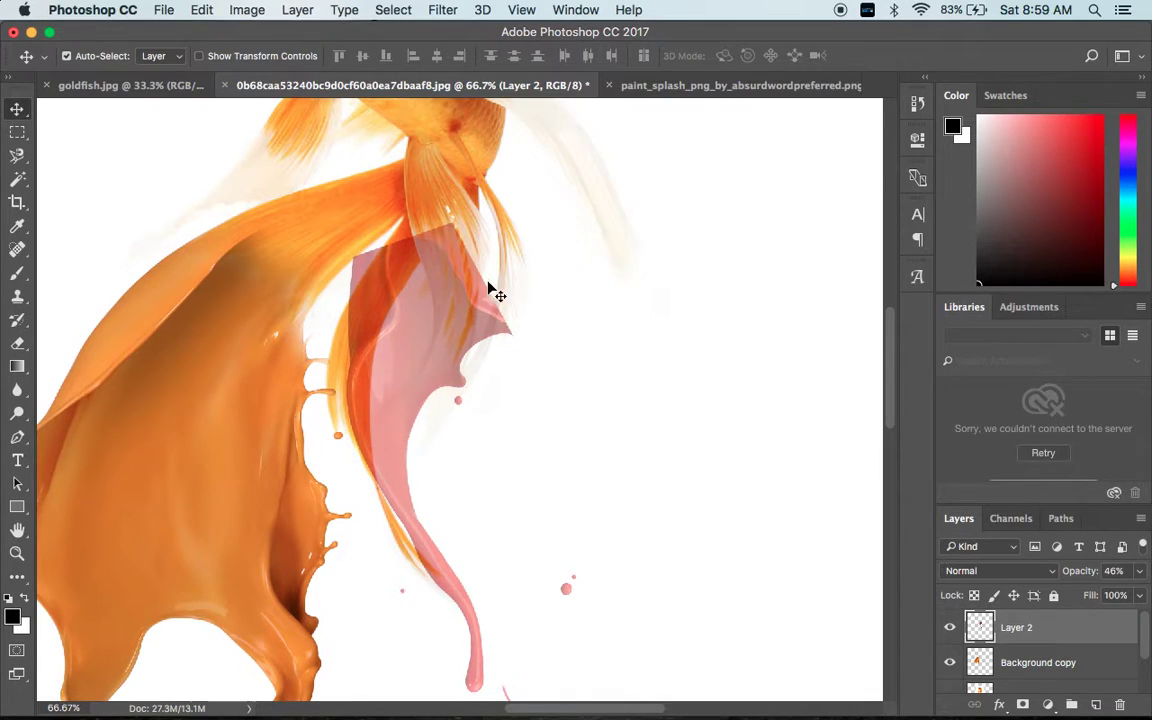
drag(437, 345, 420, 328)
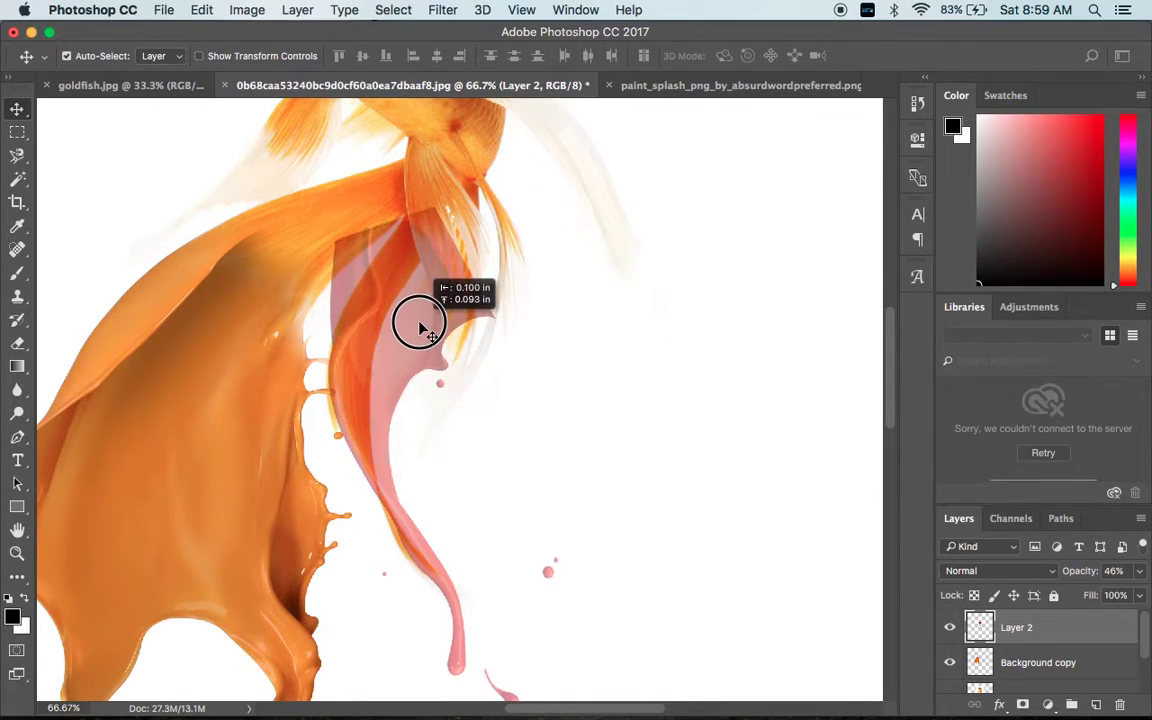
drag(420, 328, 419, 328)
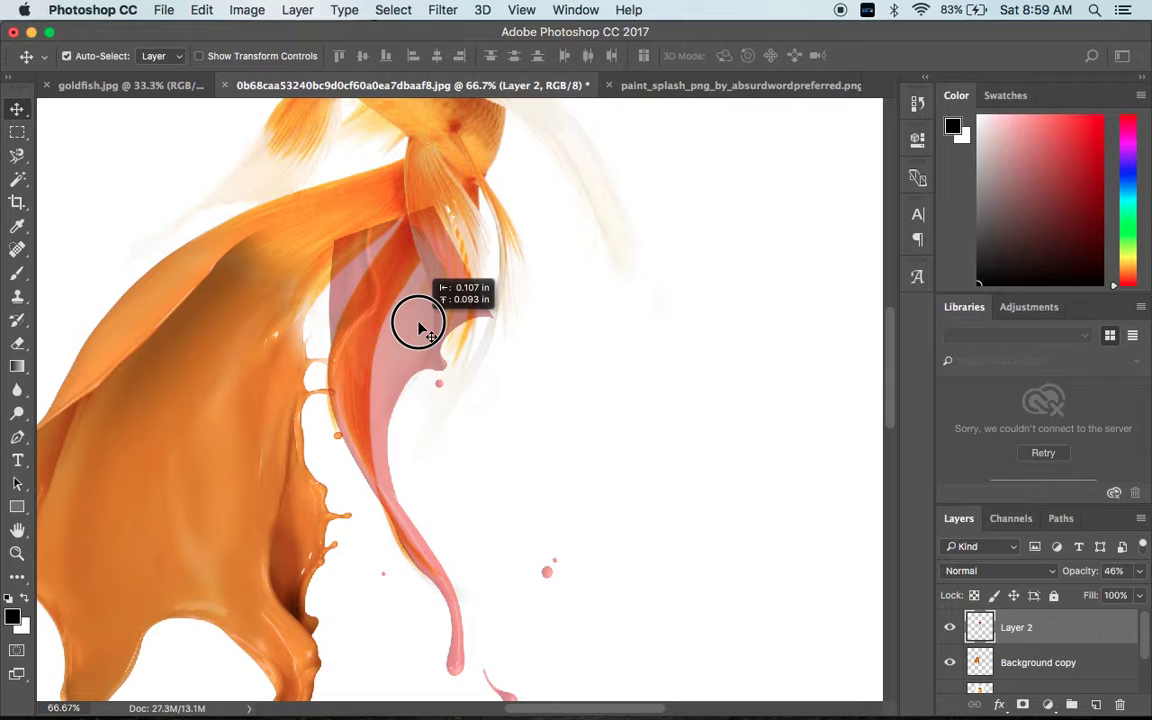
drag(419, 328, 419, 328)
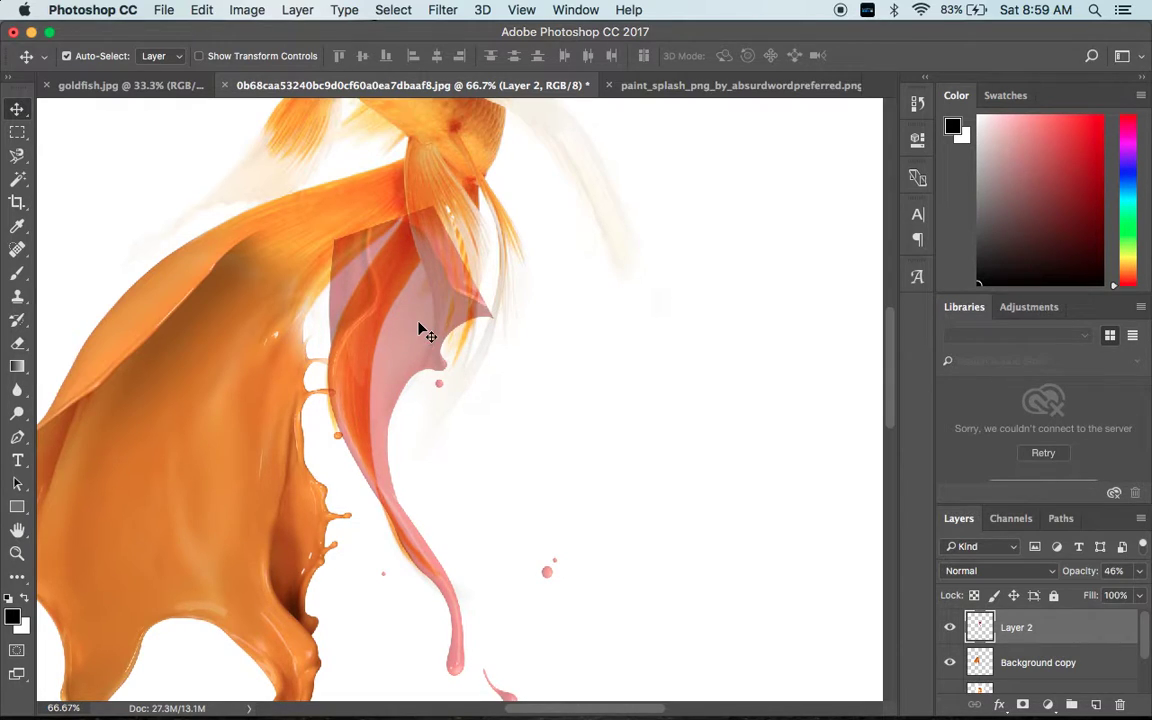
key(Left)
key(Left)
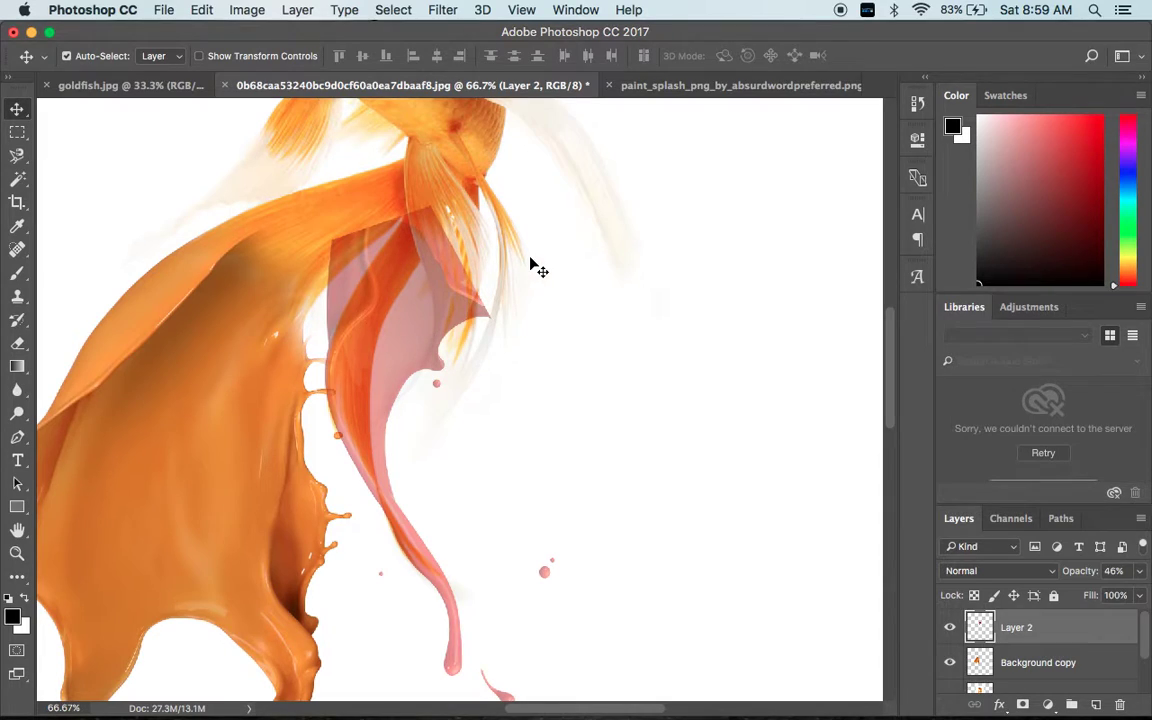
key(super+1)
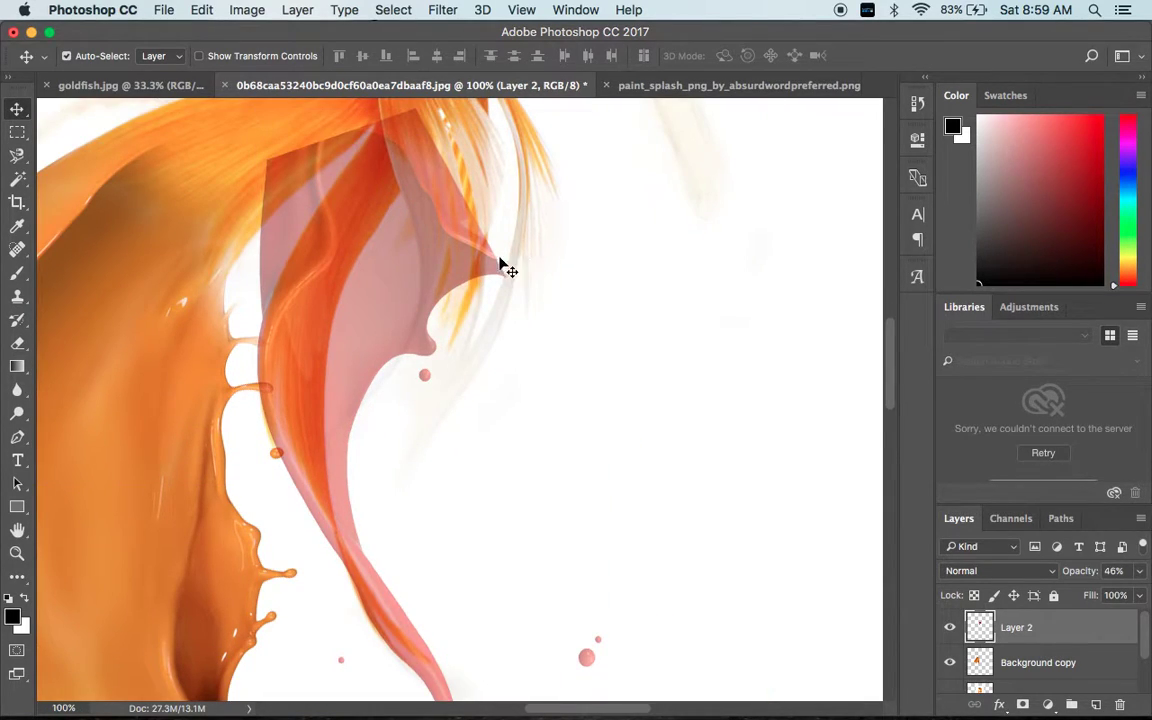
Step: Outline the splash's unwanted upper-right part with a Pen path, delete it, and deselect
click(18, 437)
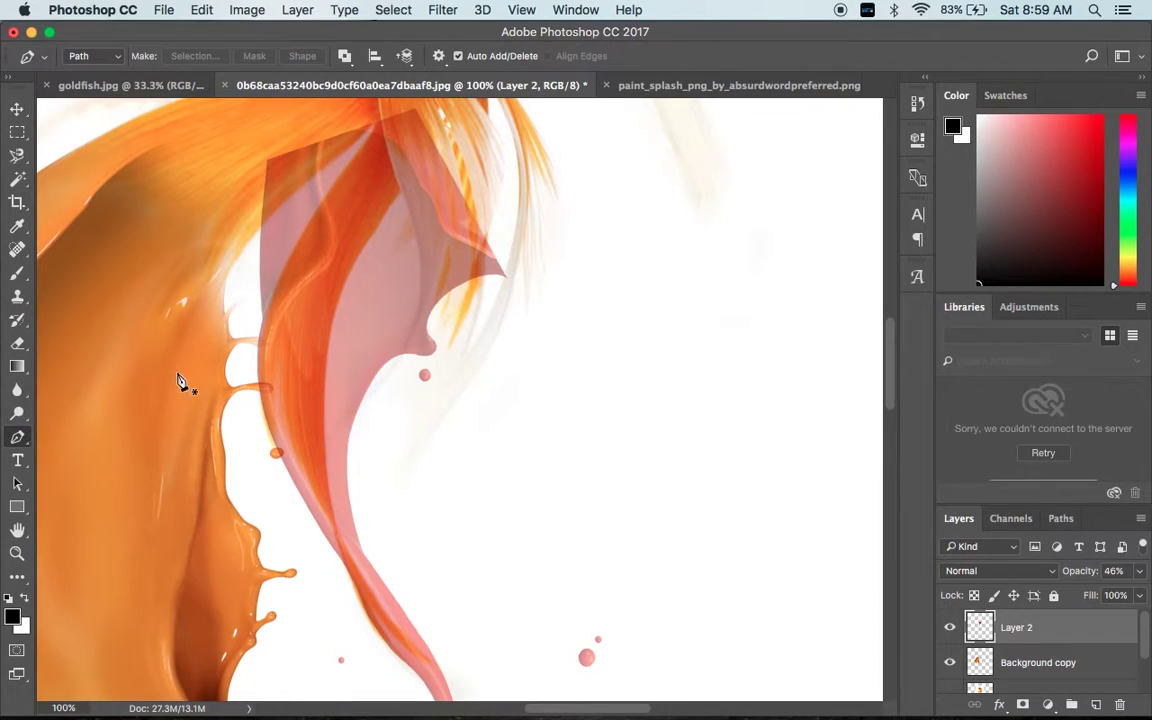
click(453, 128)
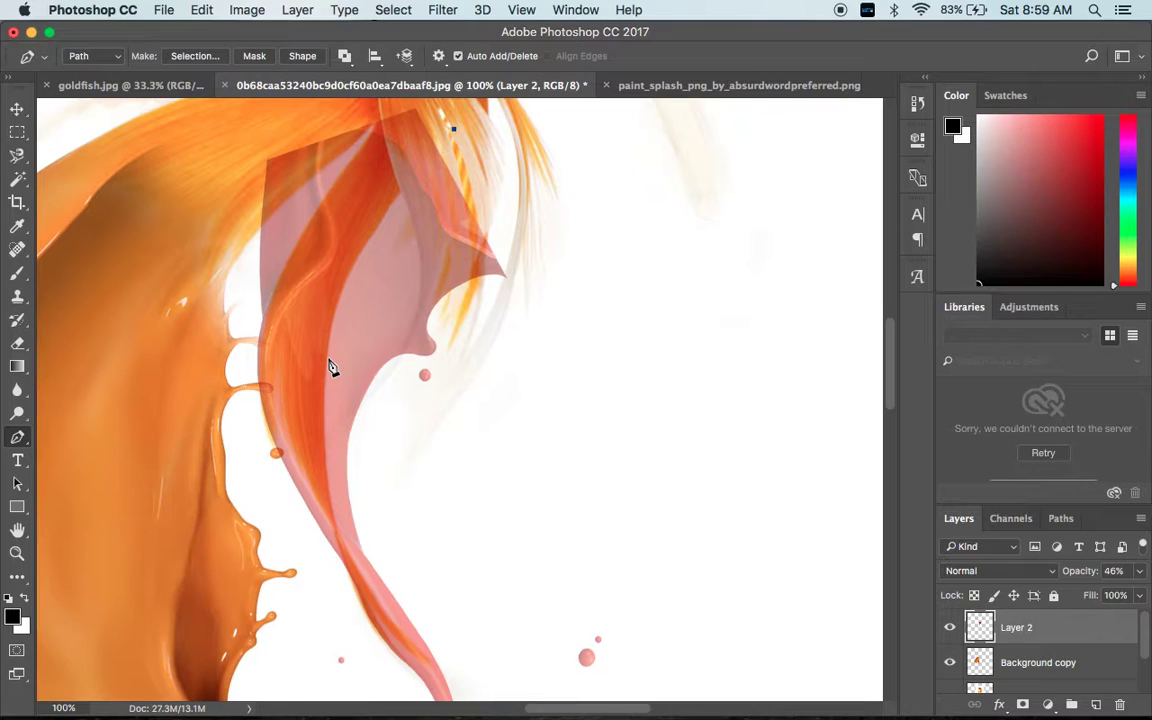
drag(329, 358, 307, 506)
drag(418, 588, 501, 638)
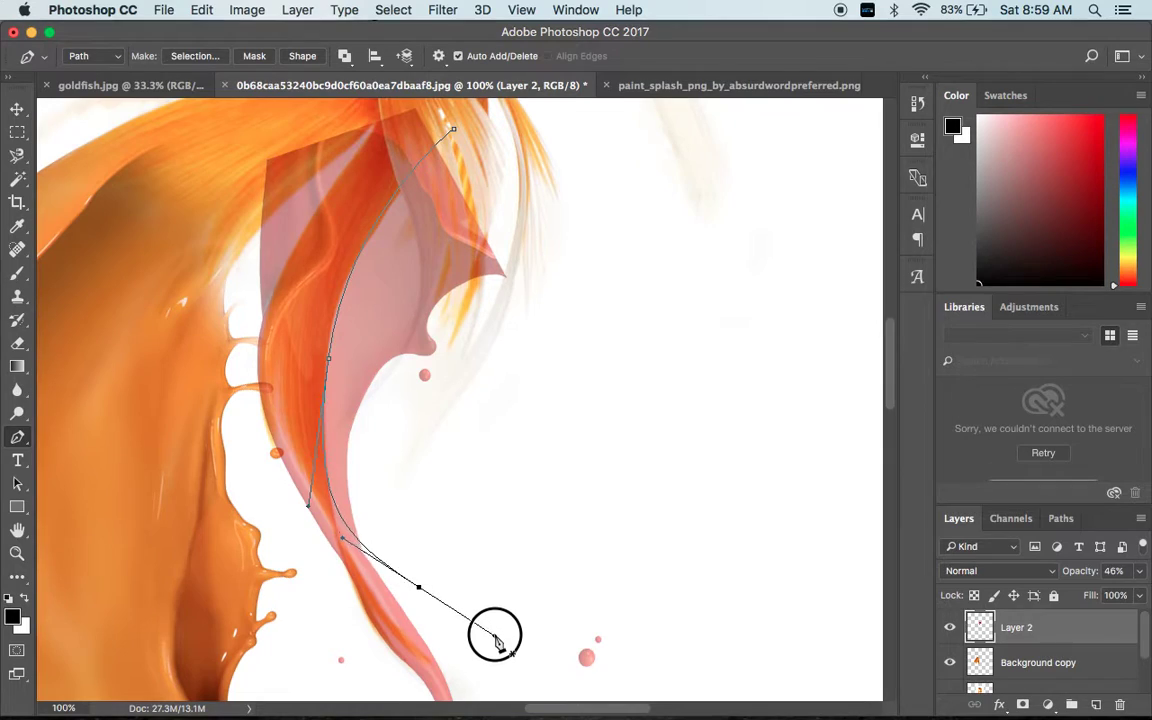
drag(500, 645, 500, 628)
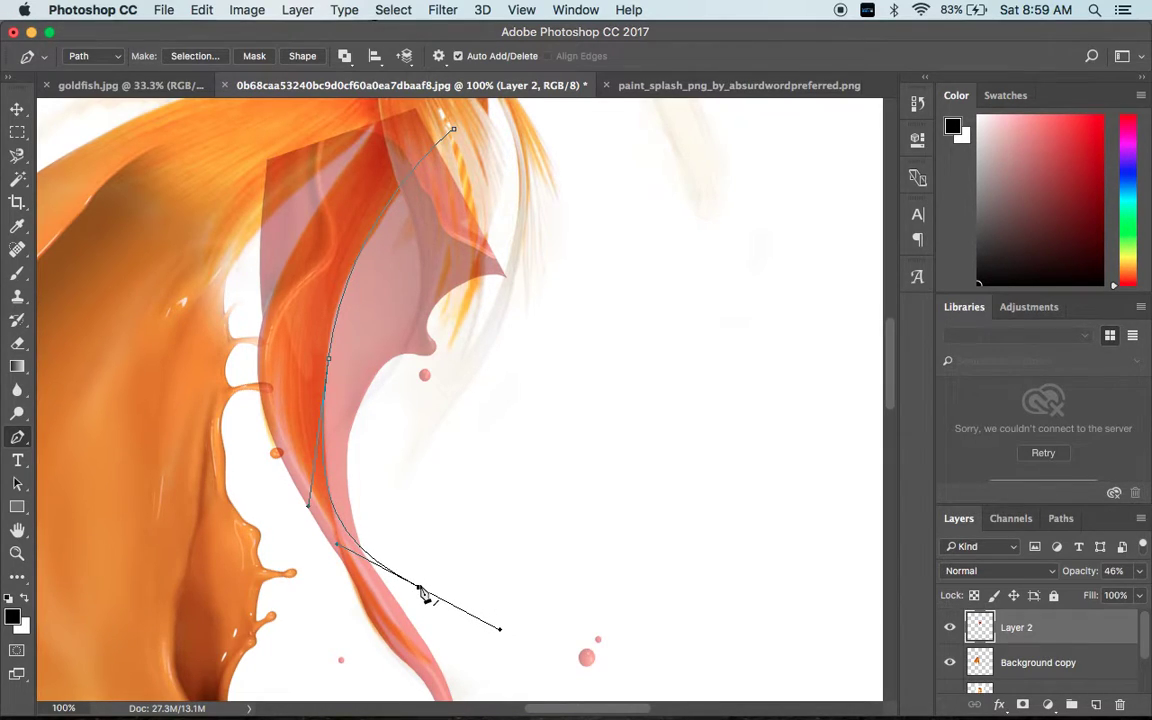
click(610, 482)
click(645, 217)
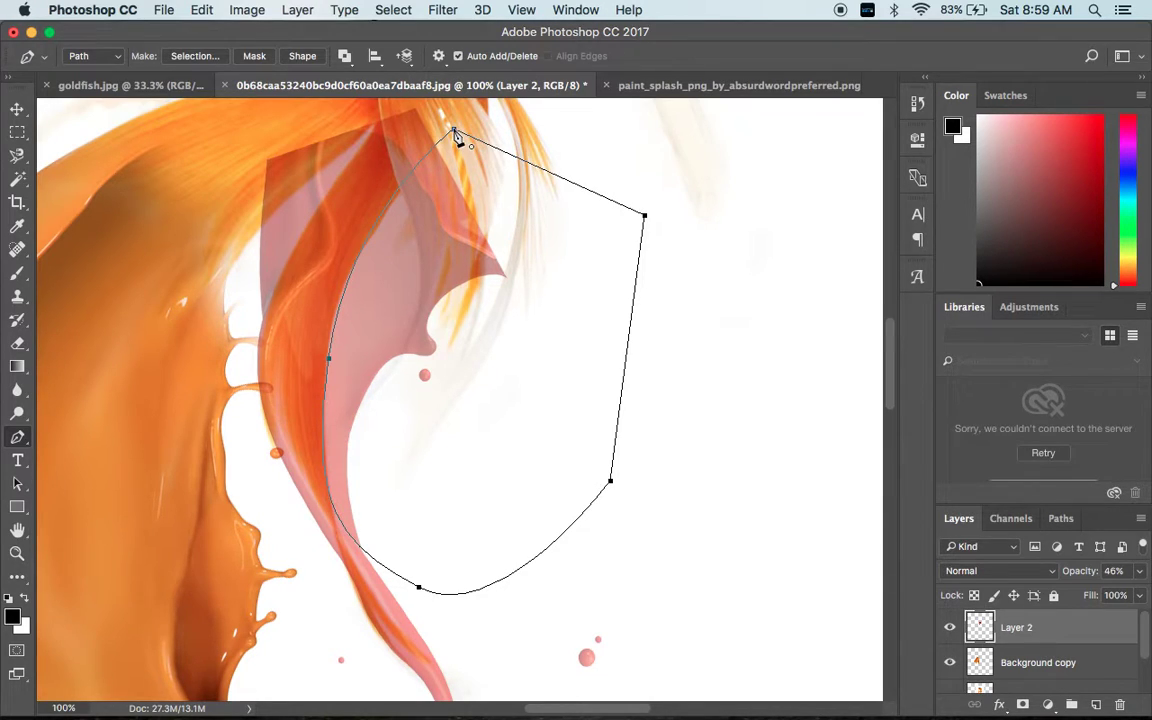
click(454, 132)
key(super+Return)
key(Delete)
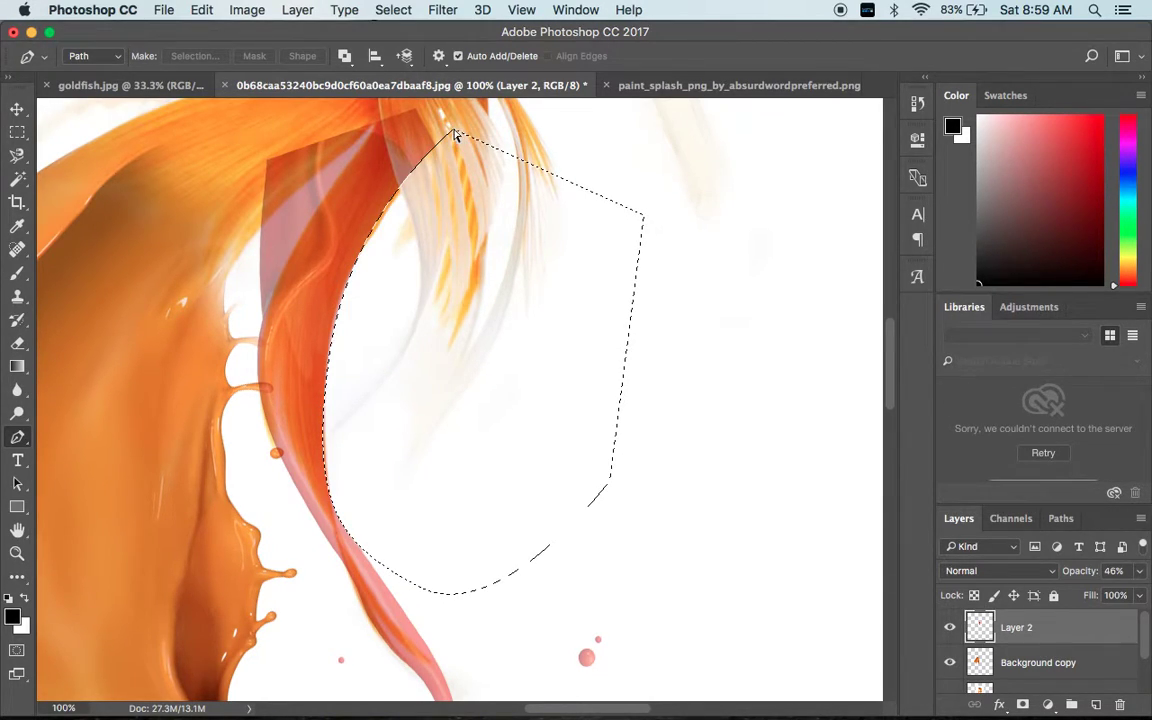
key(super+d)
Step: Zoom out to check the composition and restore Layer 2 opacity to 100%
key(super+minus)
key(super+minus)
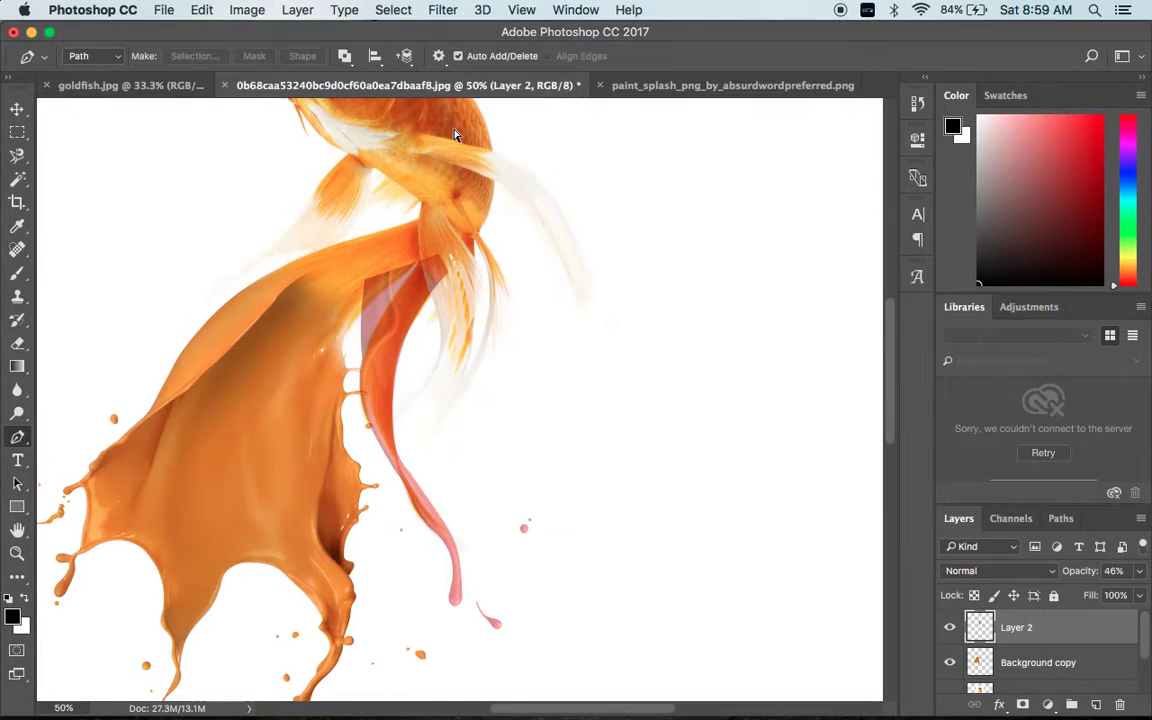
key(super+equal)
key(super+minus)
key(super+minus)
key(super+equal)
key(super+equal)
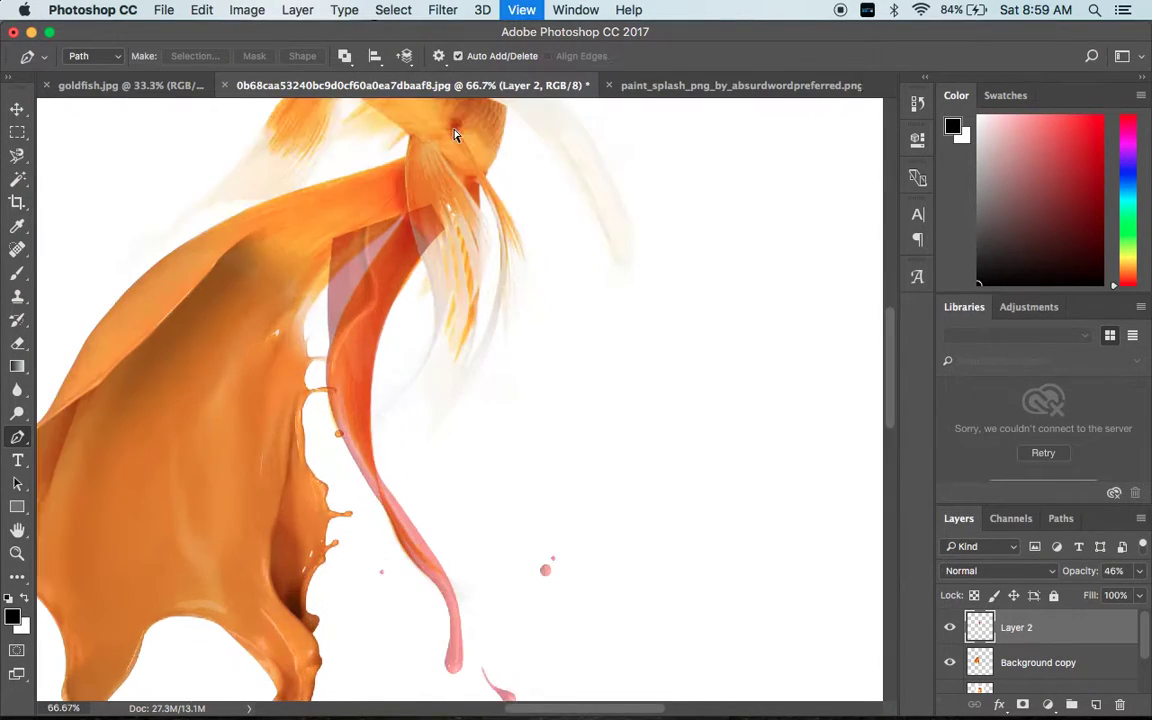
key(super+minus)
key(super+minus)
key(super+minus)
key(super+equal)
key(super+equal)
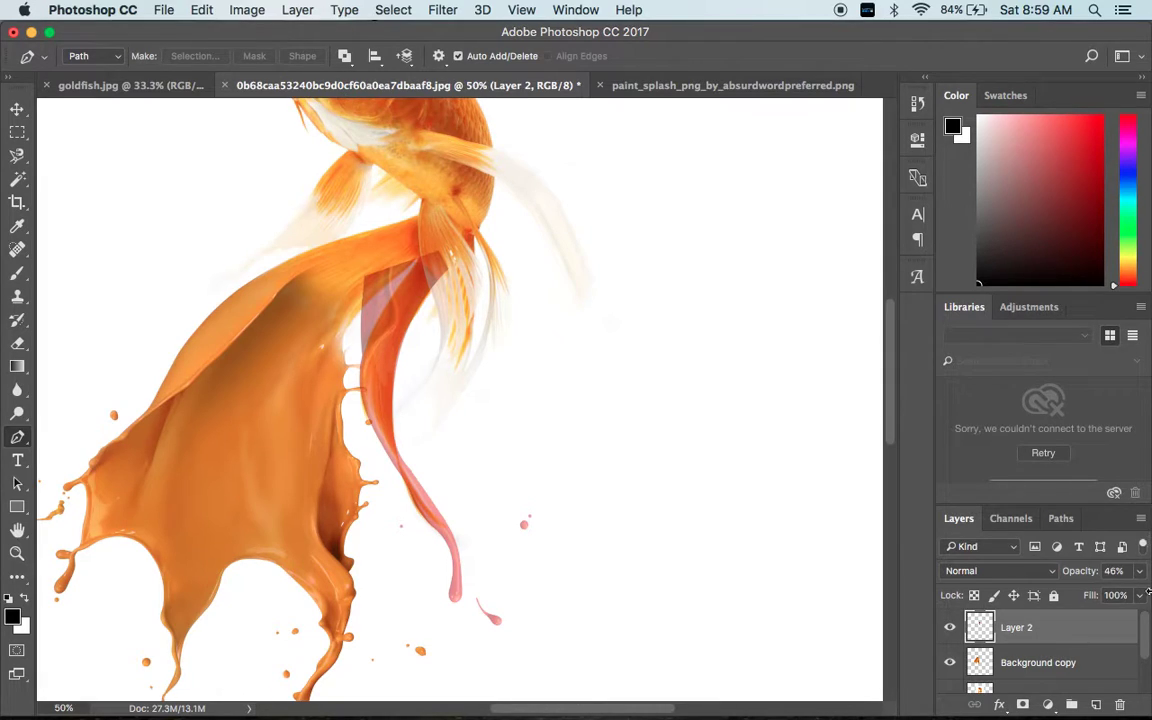
click(1139, 573)
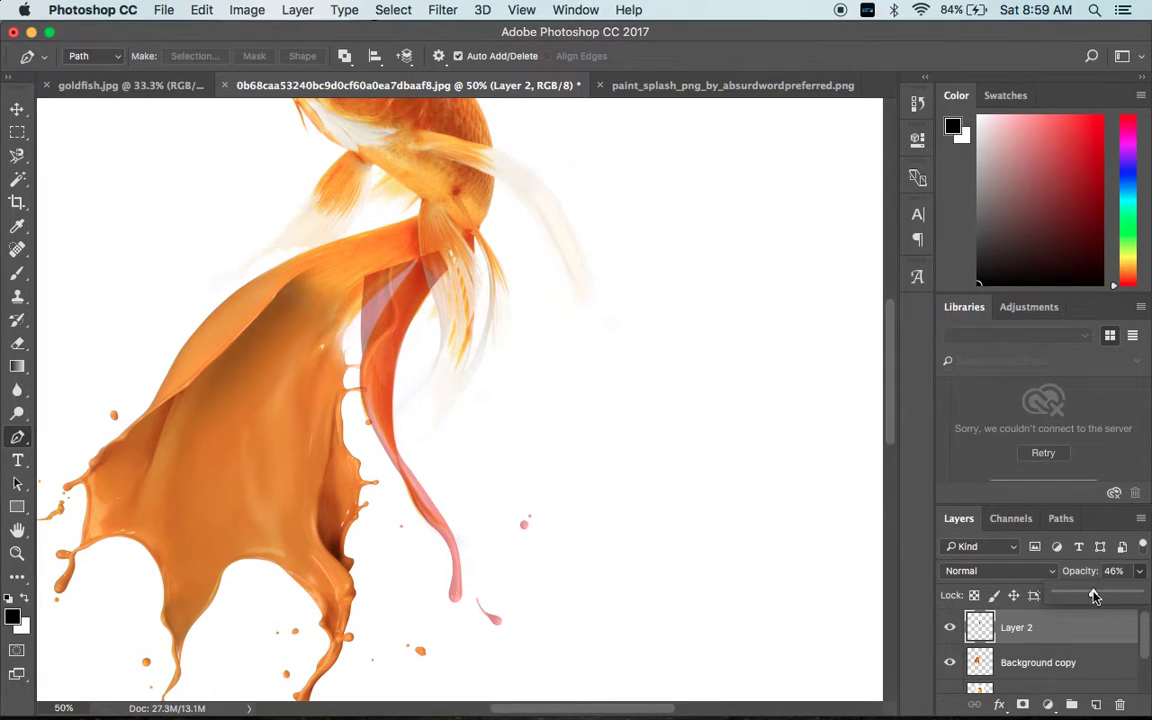
drag(1094, 596, 1140, 595)
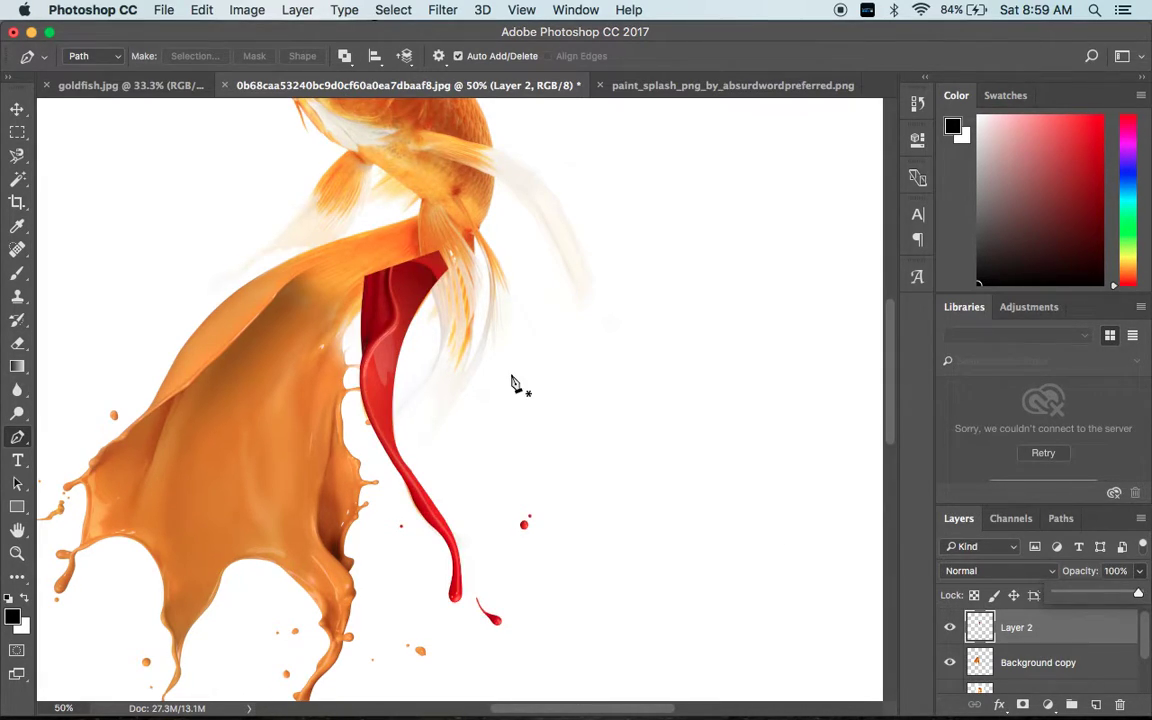
Step: Softly erase the top of the red ribbon so it fades into the orange fins
key(super+equal)
drag(399, 353, 507, 445)
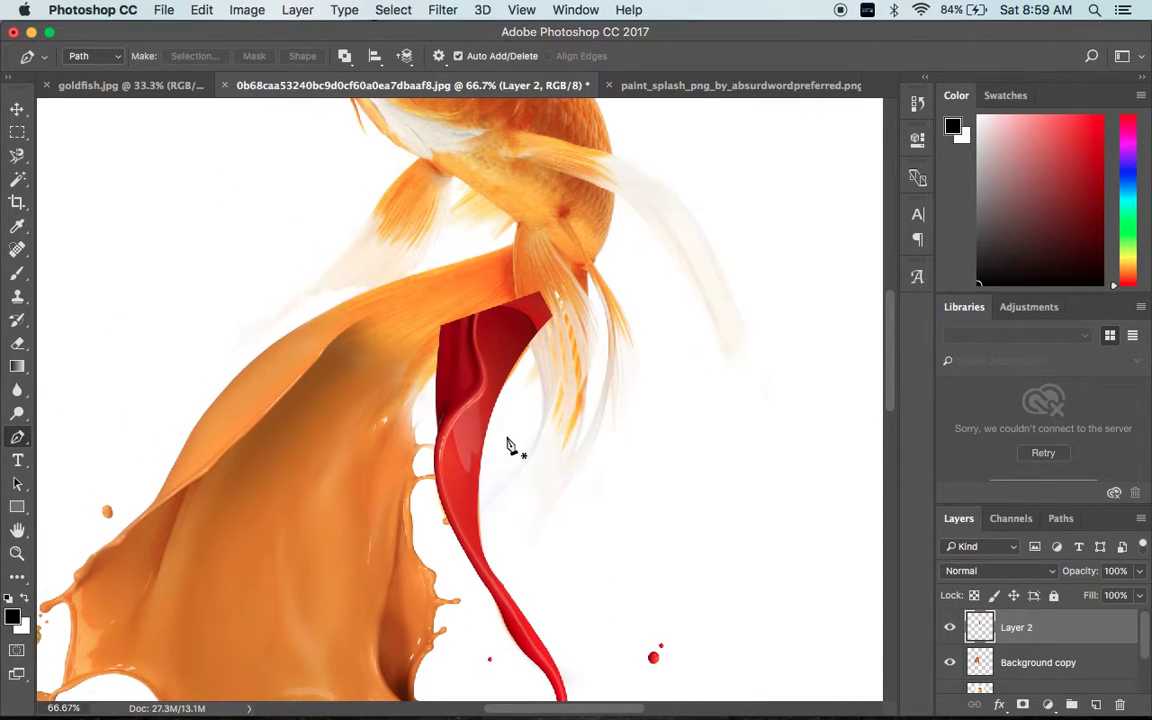
click(17, 343)
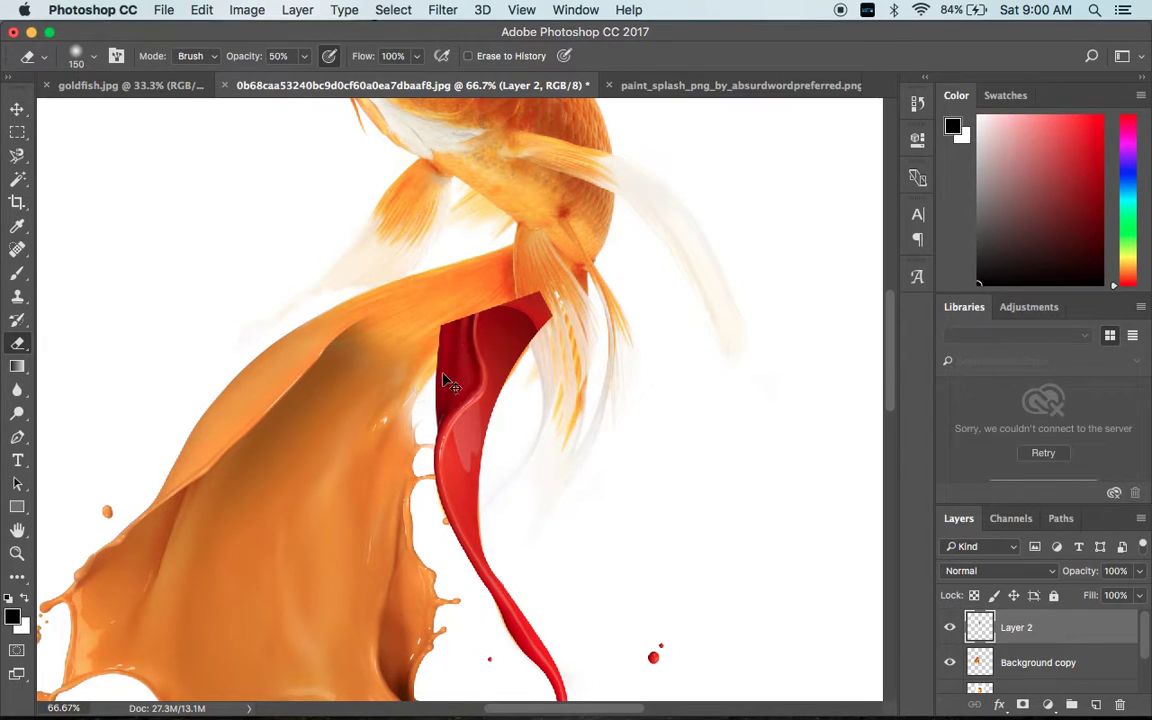
key(ctrl+plus)
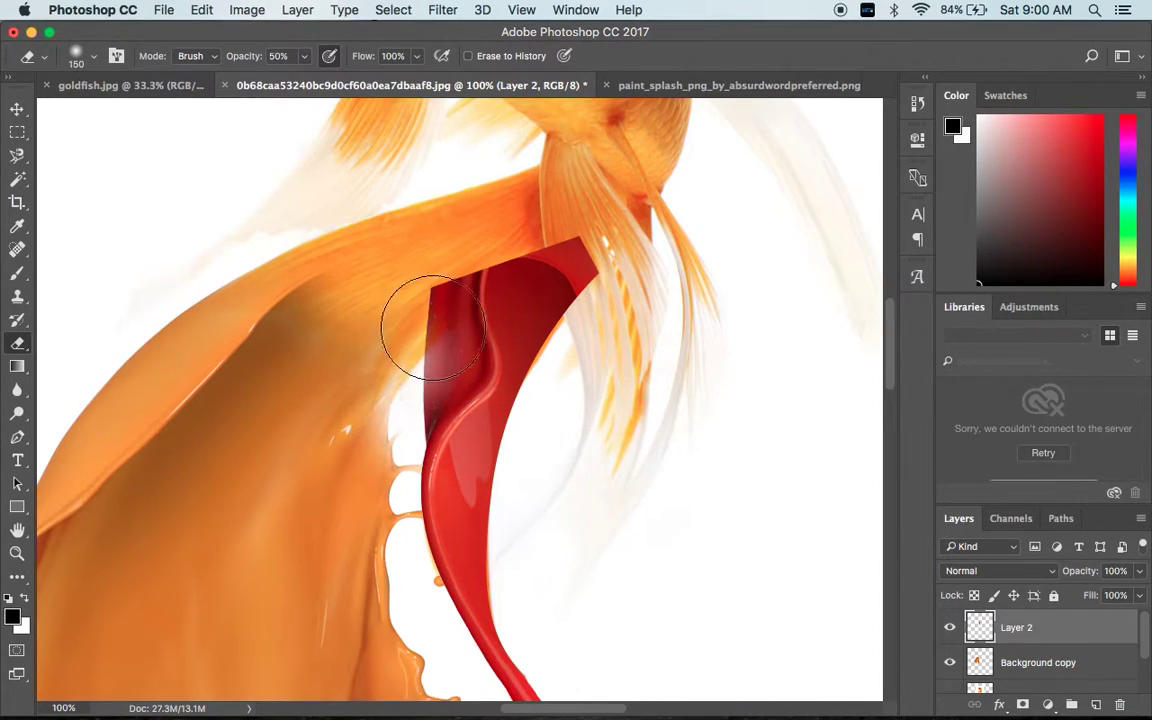
mouse_move(408, 362)
mouse_down()
mouse_move(451, 299)
mouse_move(432, 291)
mouse_move(415, 313)
mouse_up()
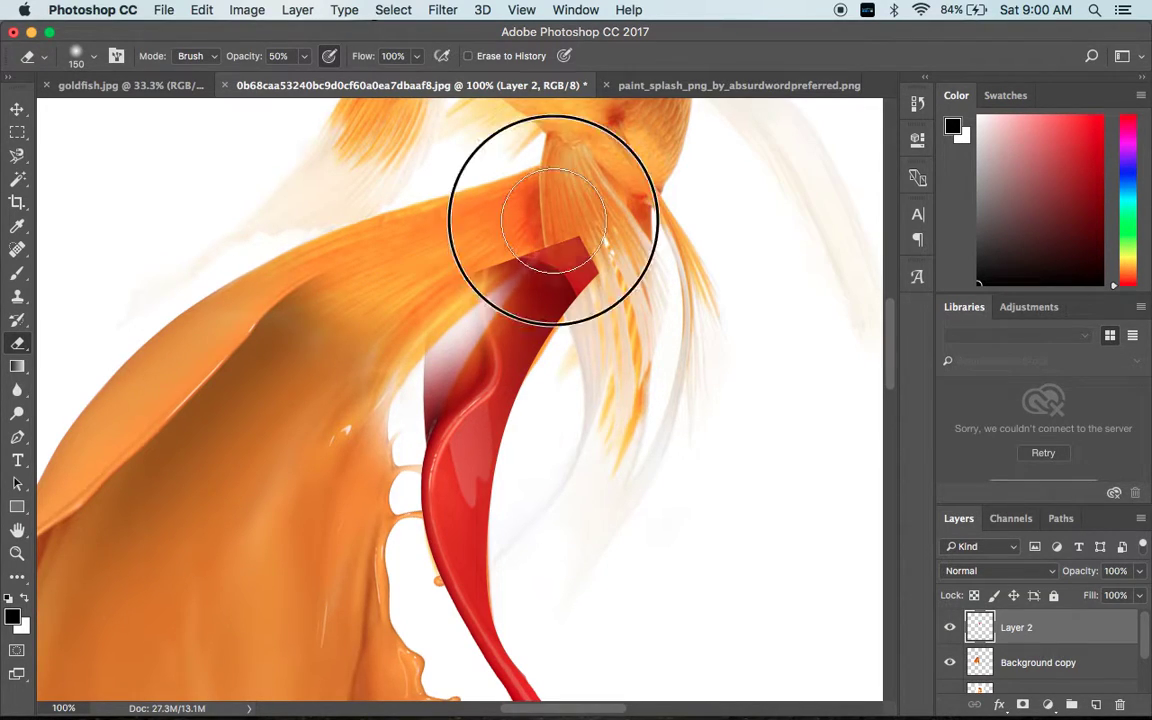
mouse_move(553, 206)
mouse_down()
mouse_move(548, 265)
mouse_move(584, 278)
mouse_move(586, 309)
mouse_move(557, 343)
mouse_move(550, 380)
mouse_move(570, 345)
mouse_up()
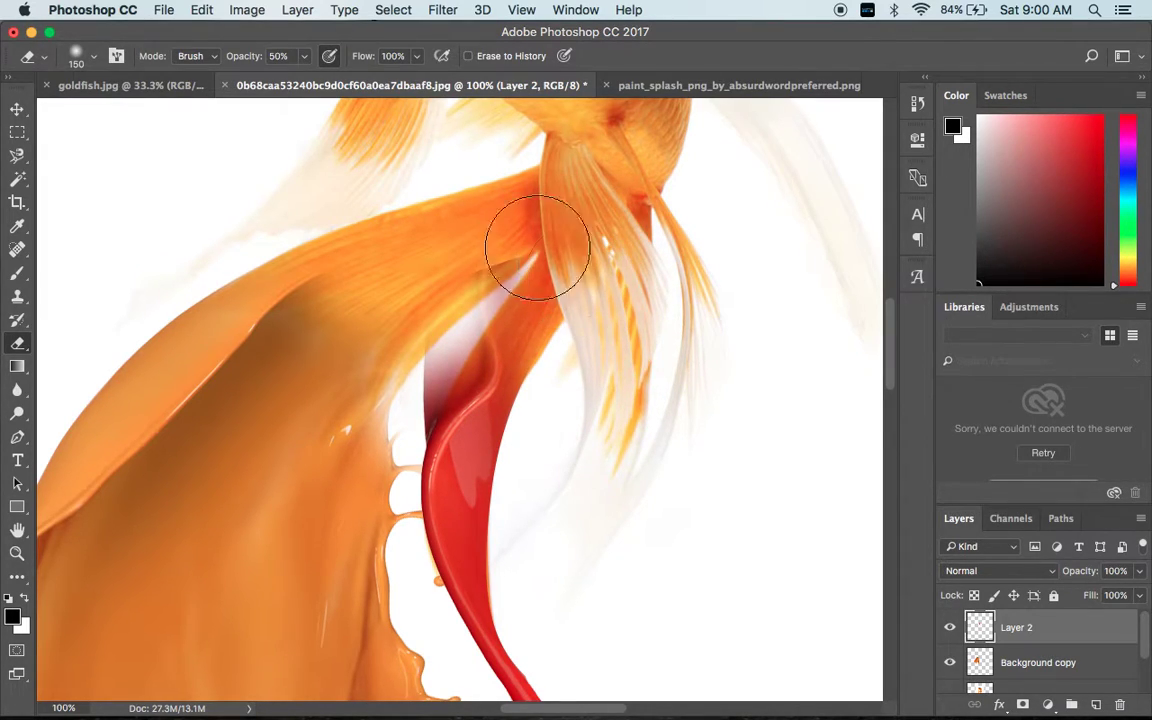
key(bracketright)
key(bracketright)
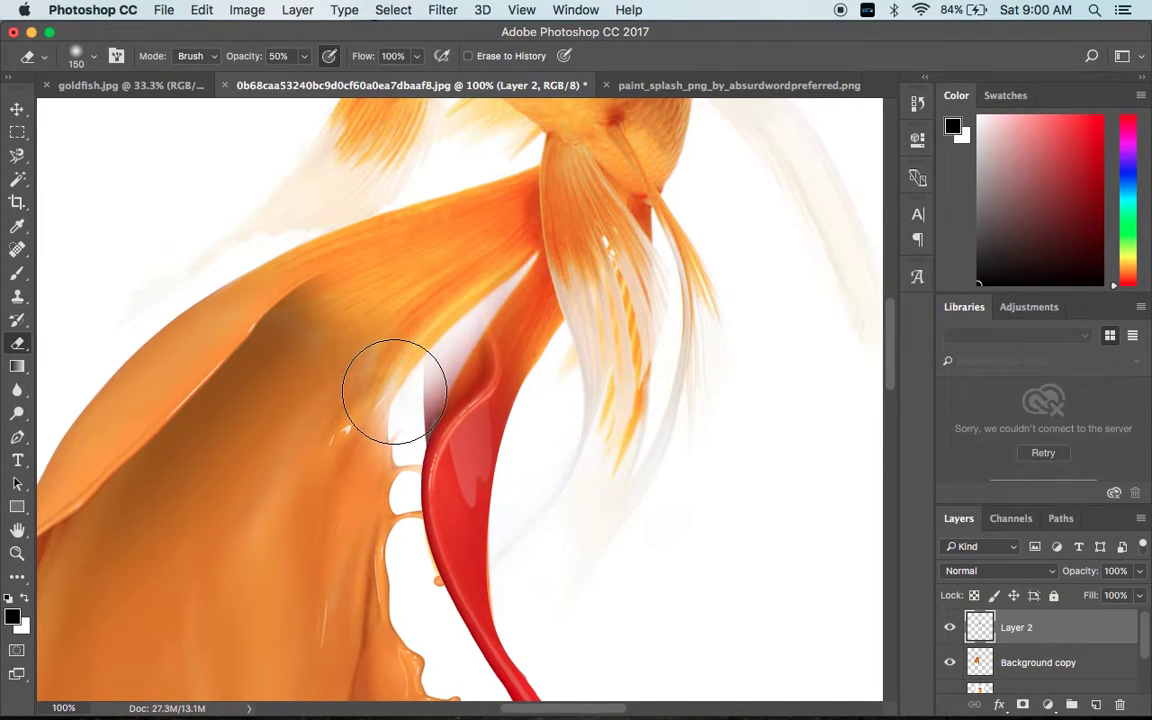
drag(394, 388, 385, 392)
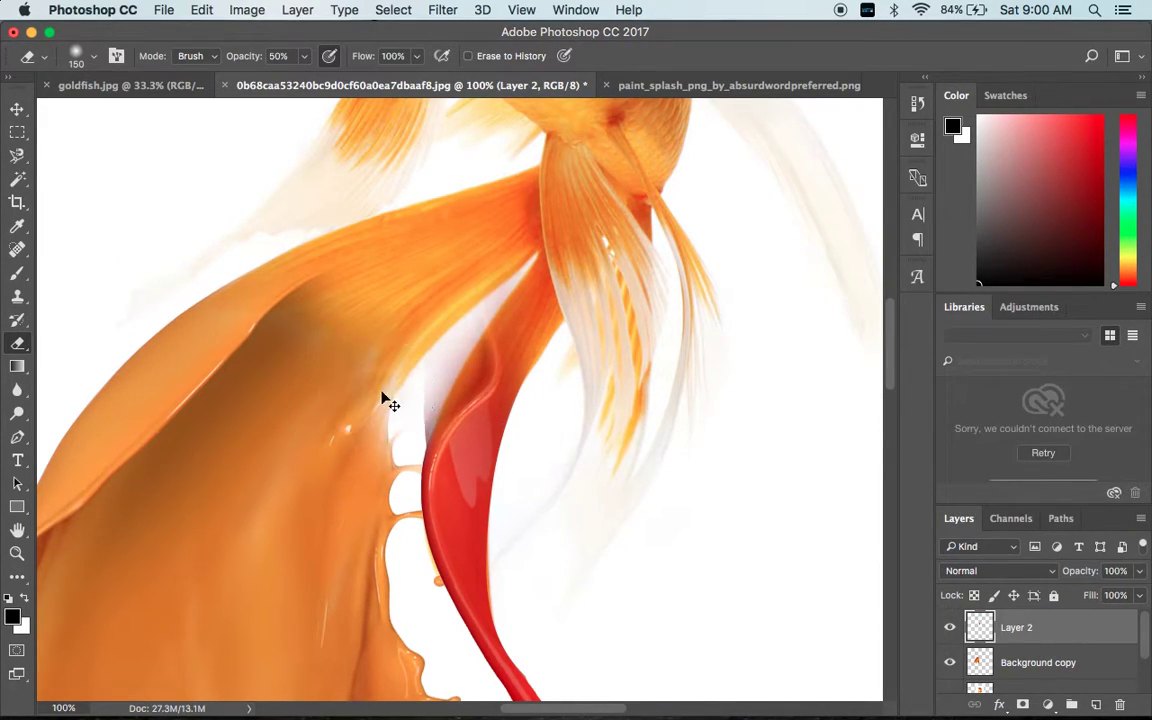
key(ctrl+plus)
Step: Erase the fin edges beside the ribbon at 50% eraser opacity to blend them
mouse_move(300, 347)
mouse_down()
mouse_move(365, 287)
mouse_move(450, 244)
mouse_up()
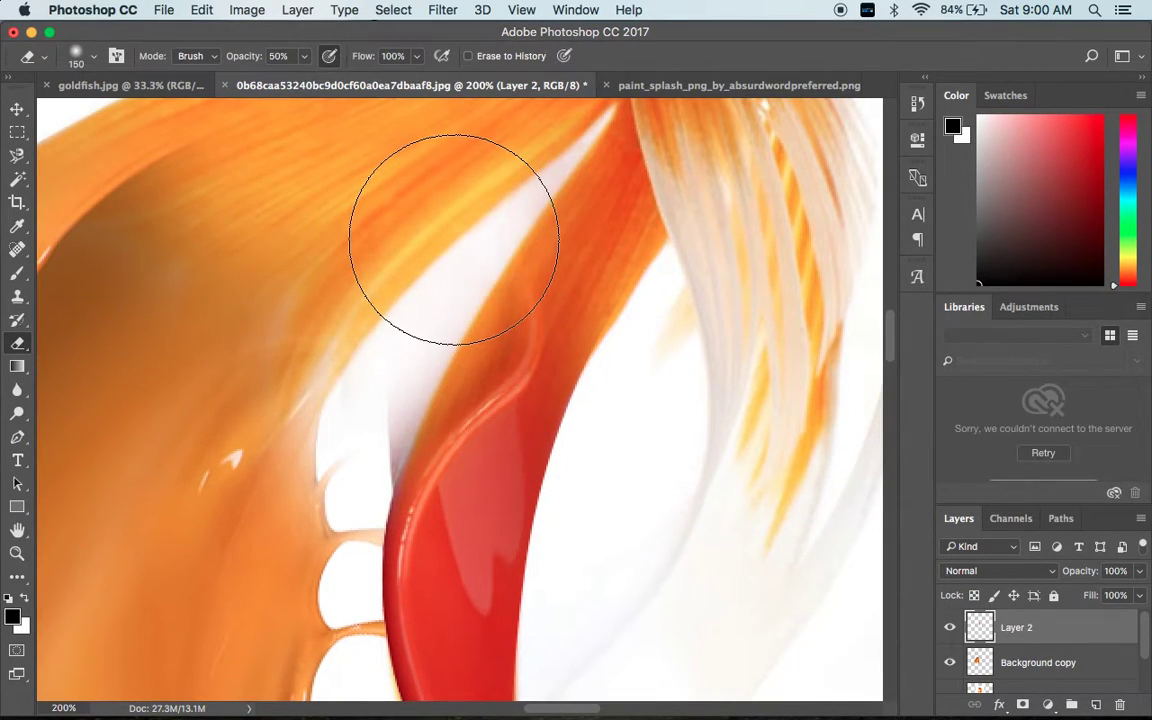
drag(298, 381, 301, 424)
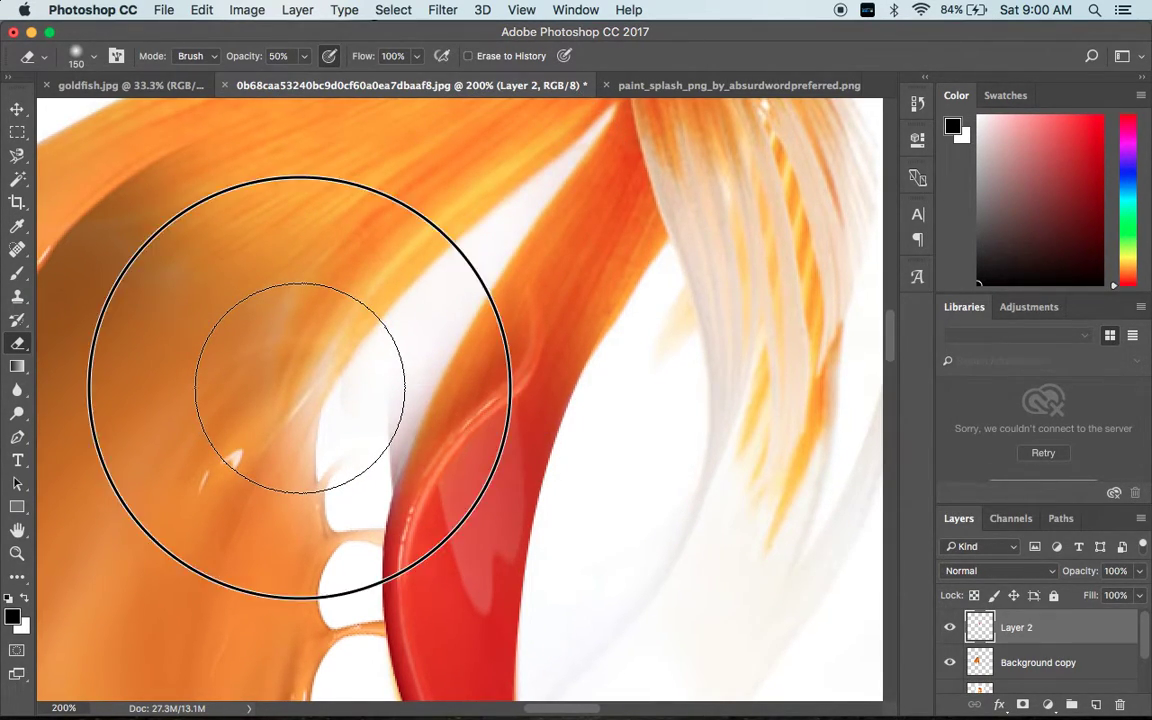
click(297, 412)
click(297, 413)
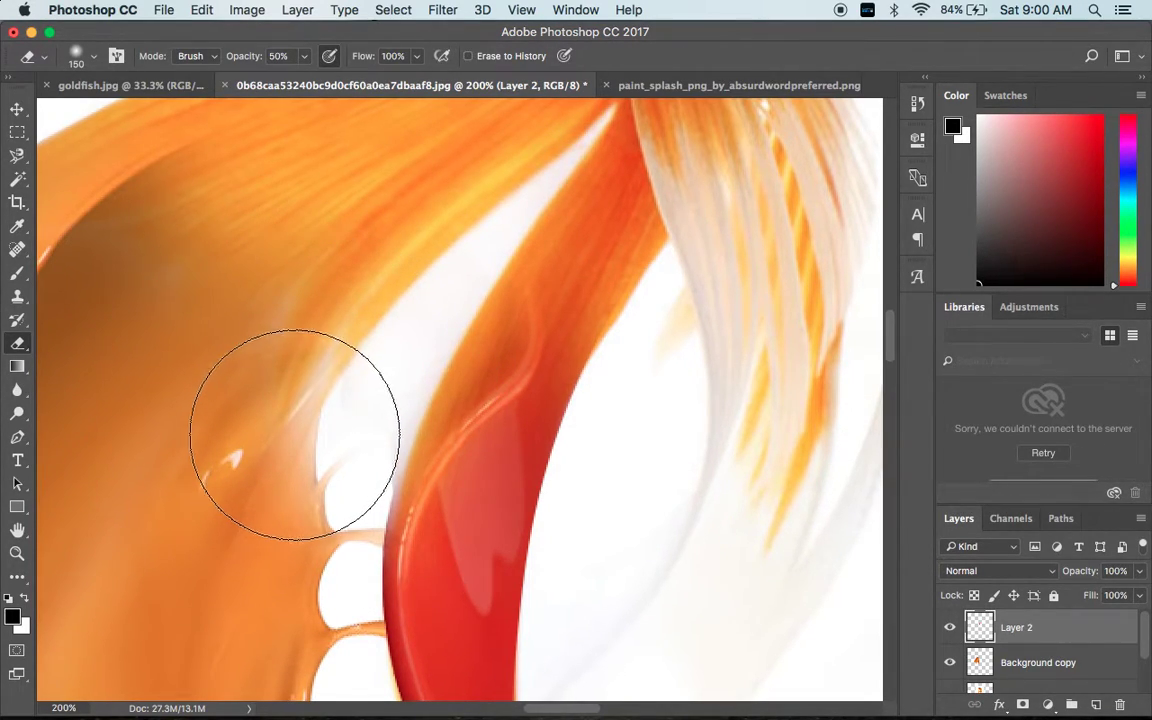
click(300, 428)
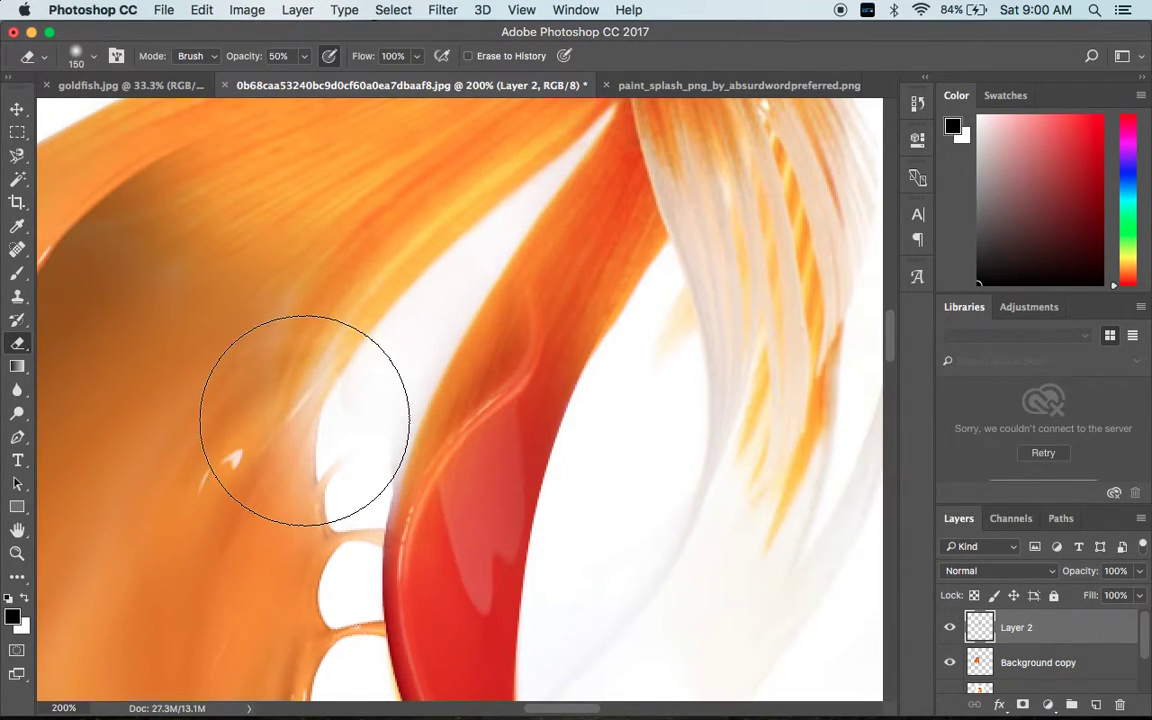
Step: Erase the fin overlapping the tail at 100% opacity, then lightly blend the joint at 48%
click(304, 58)
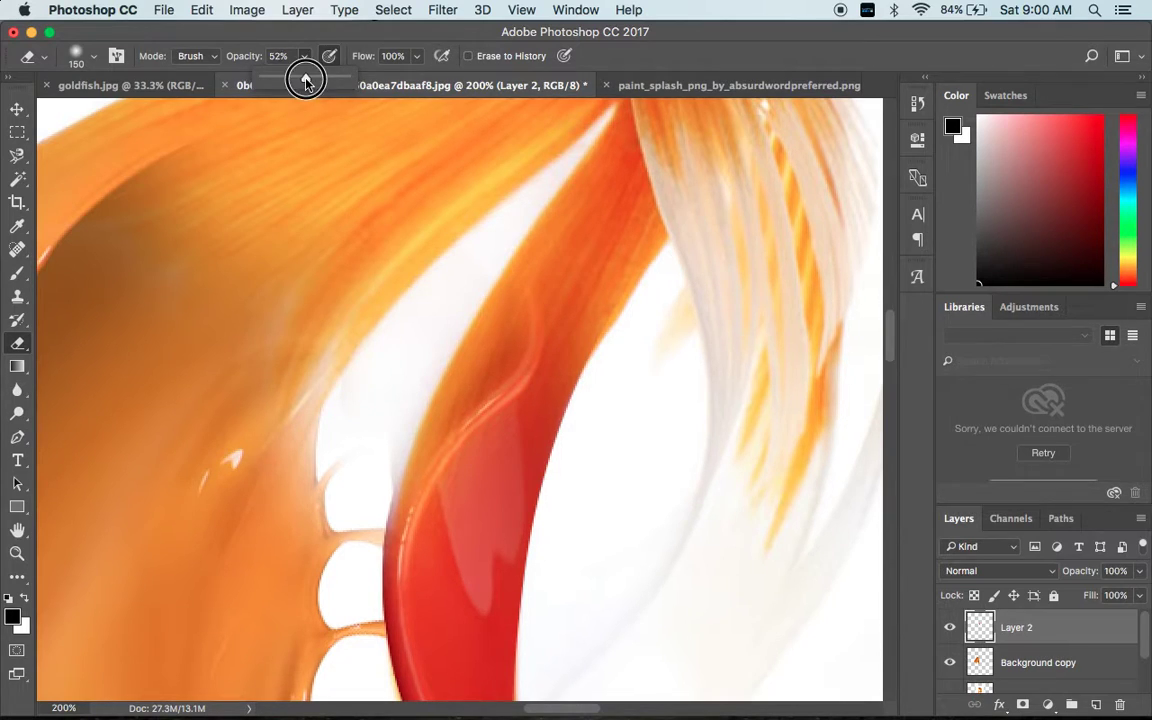
drag(304, 80, 352, 78)
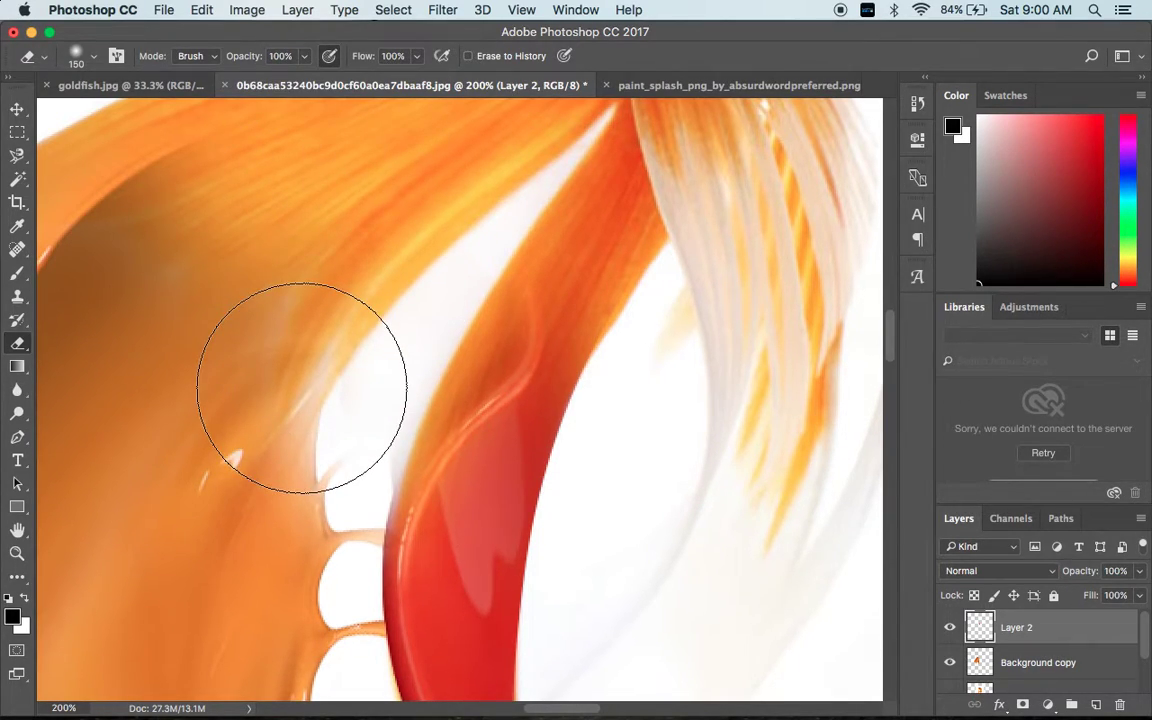
click(300, 411)
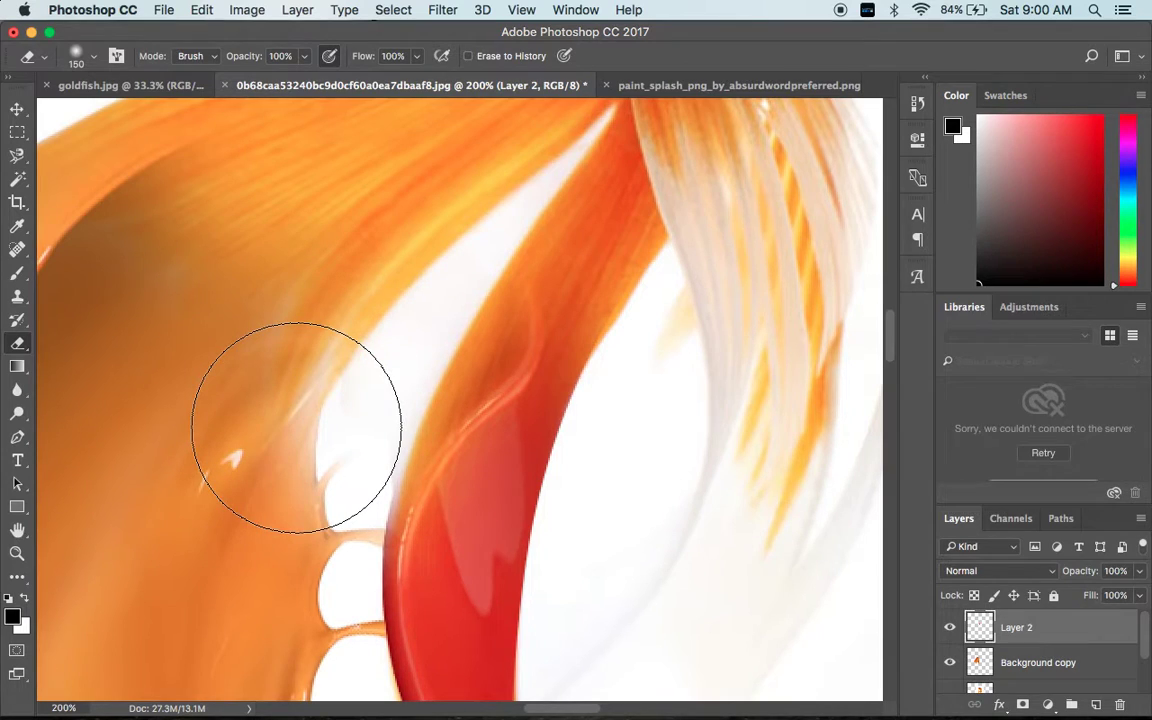
click(318, 368)
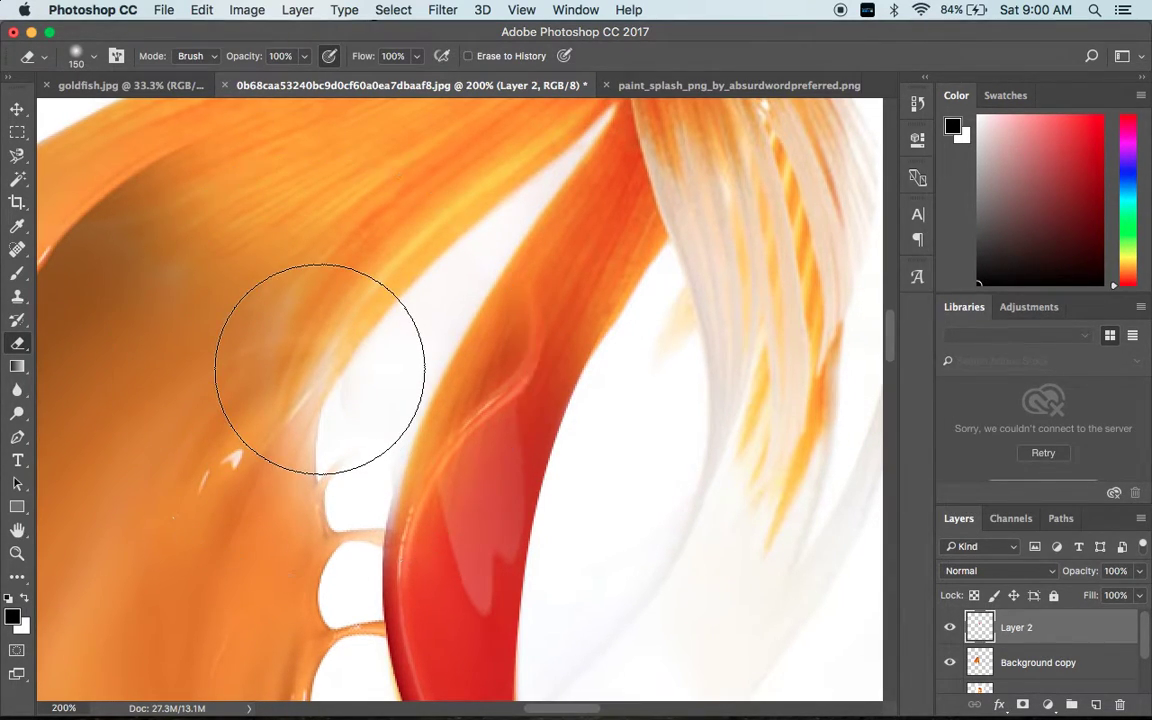
click(293, 465)
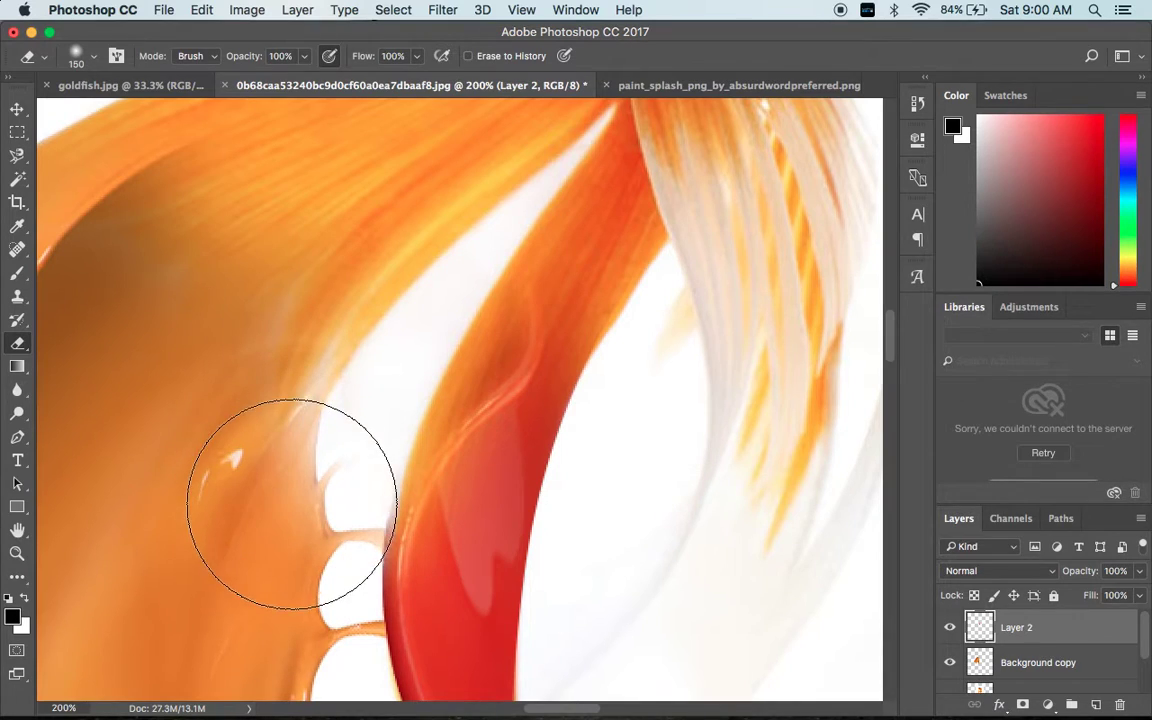
click(280, 537)
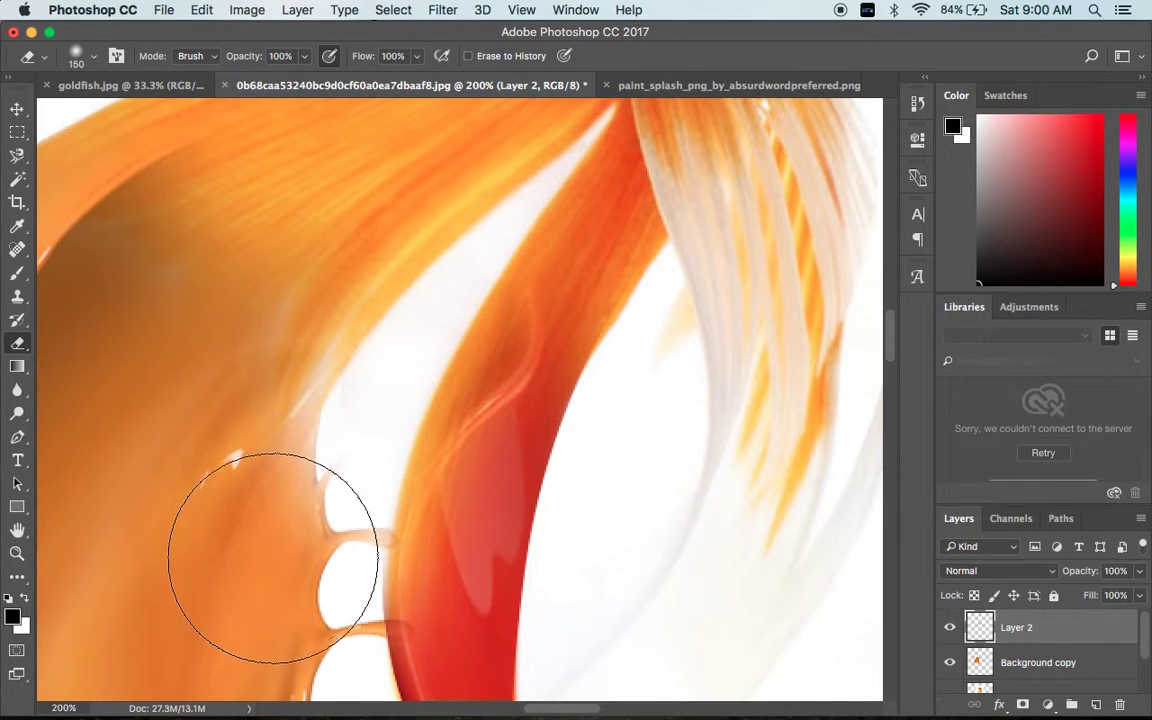
click(265, 573)
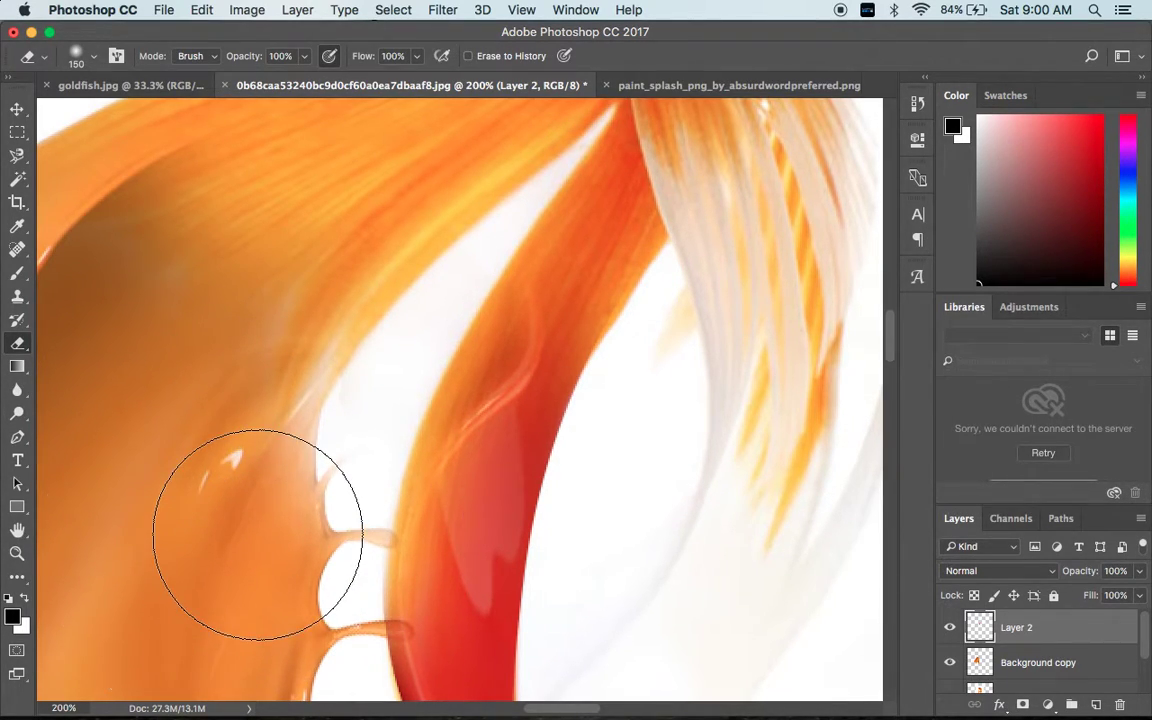
click(305, 56)
drag(273, 76, 258, 76)
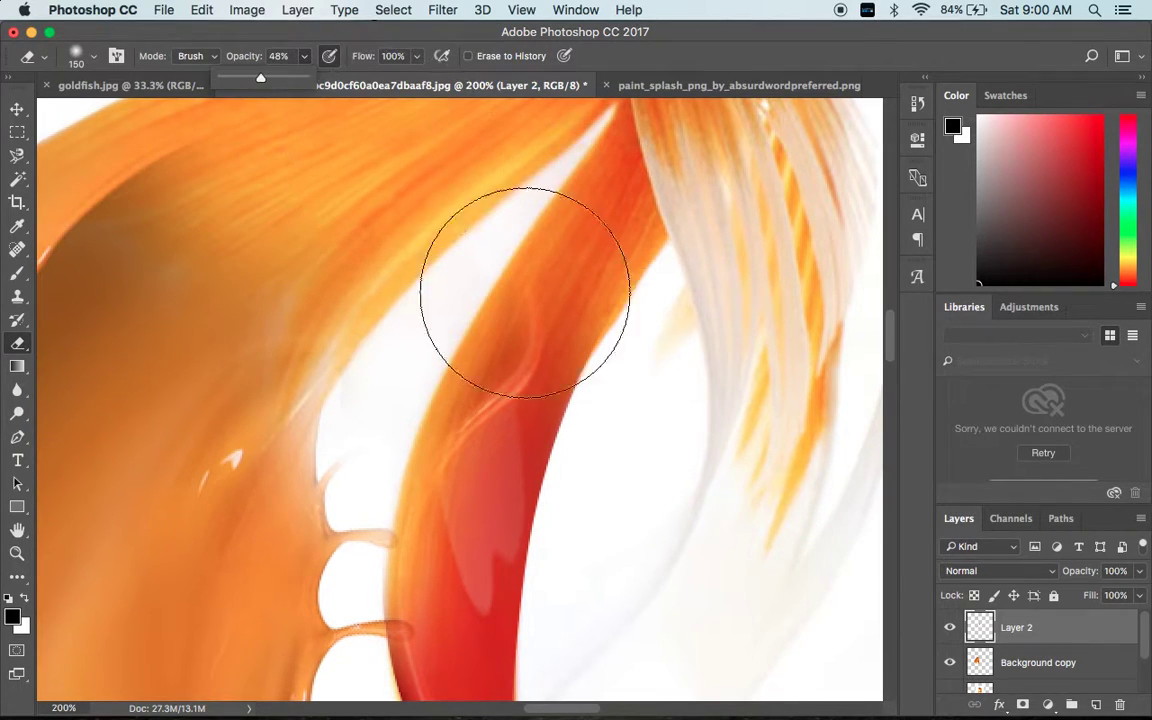
mouse_move(568, 365)
mouse_down()
mouse_move(519, 286)
mouse_move(488, 304)
mouse_move(450, 368)
mouse_move(456, 420)
mouse_move(424, 489)
mouse_move(437, 501)
mouse_up()
Step: Zoom out to view the whole goldfish and bring up the Image > Adjustments list
key(super+minus)
key(super+minus)
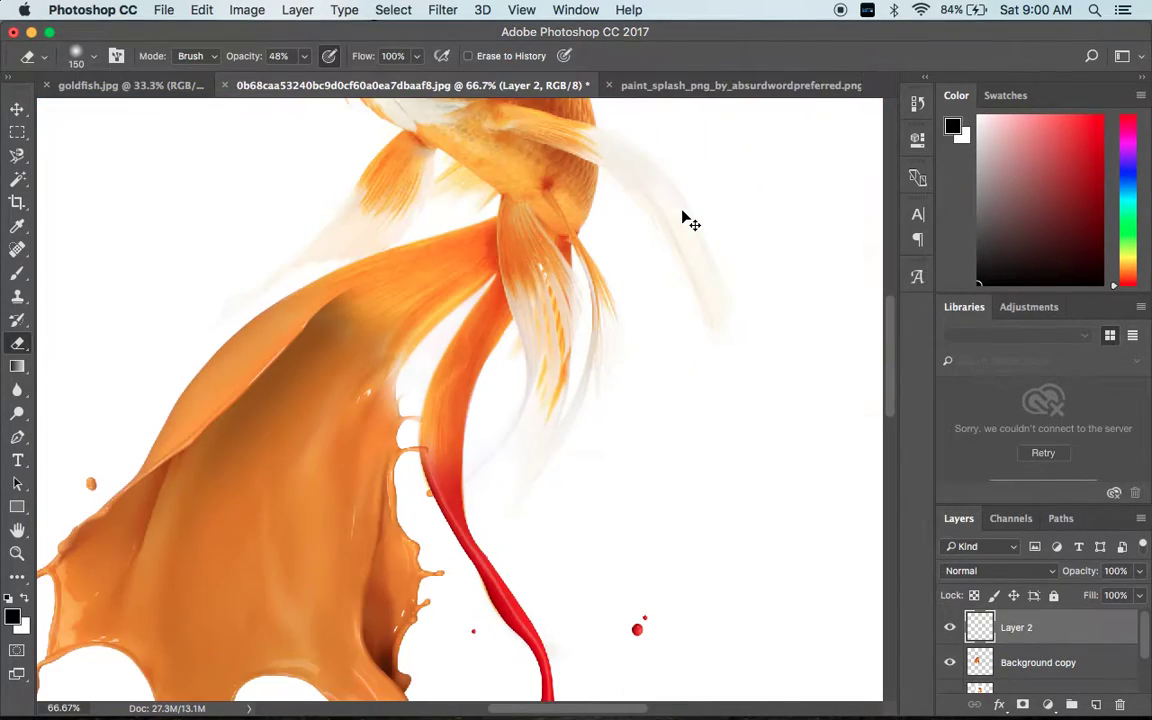
key(super+minus)
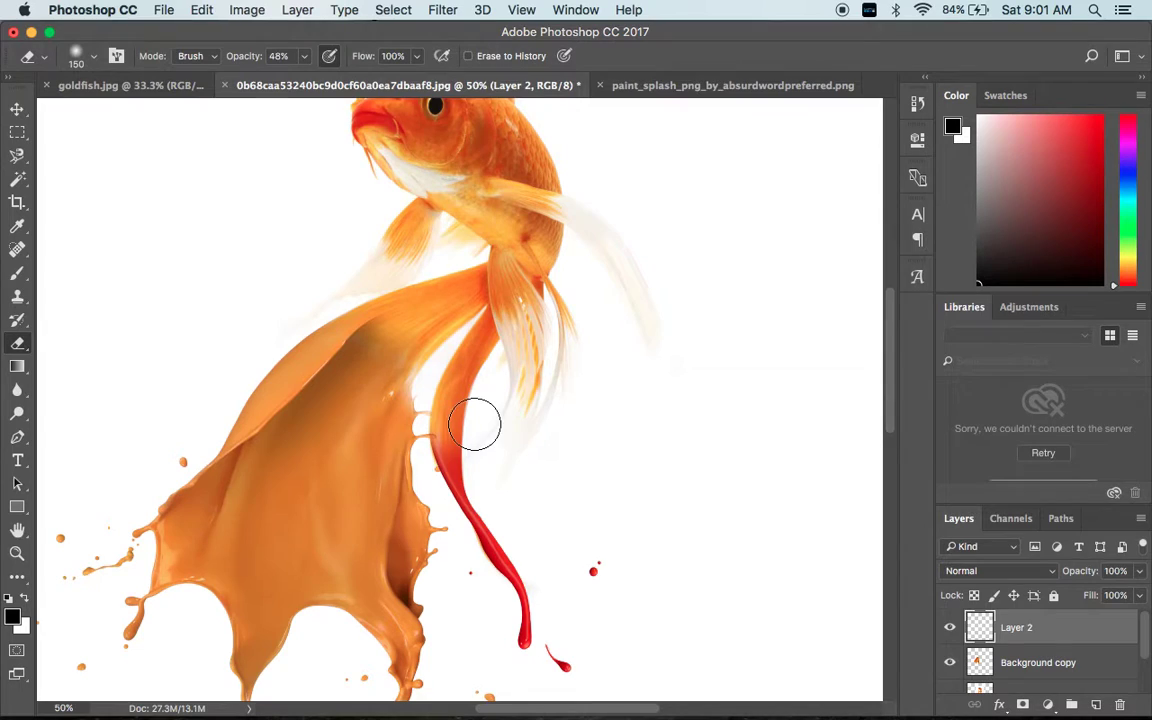
key(super+minus)
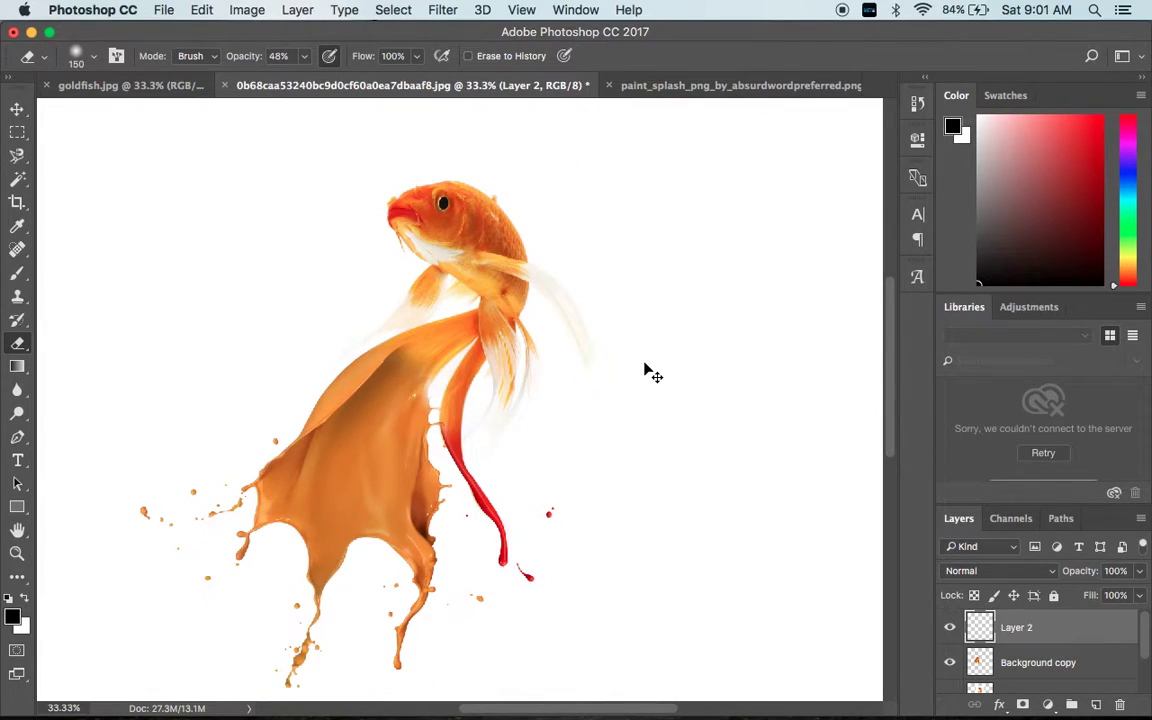
key(super+minus)
key(super+plus)
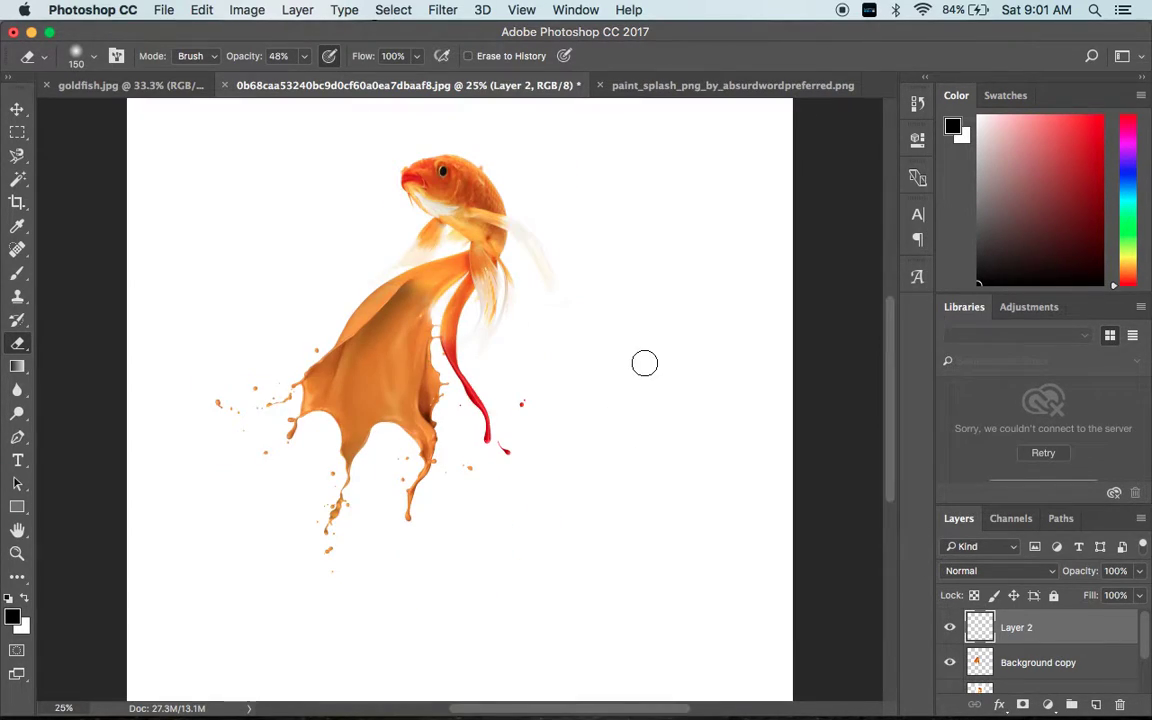
drag(551, 350, 458, 477)
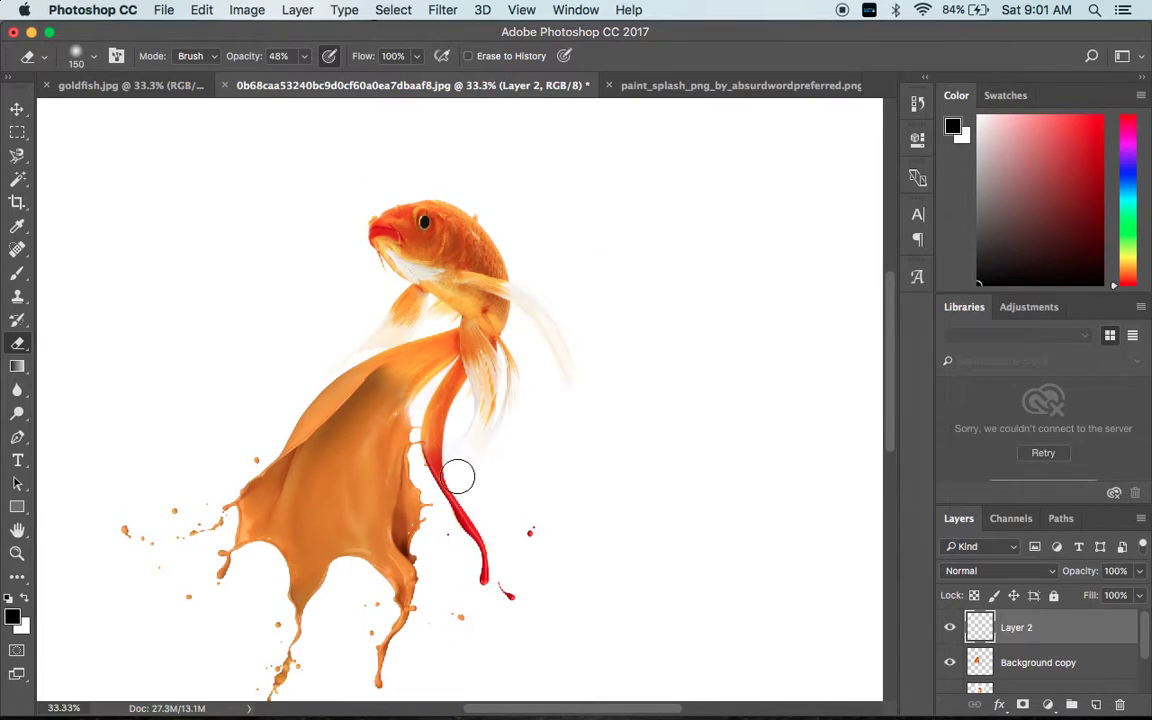
click(246, 12)
mouse_move(276, 59)
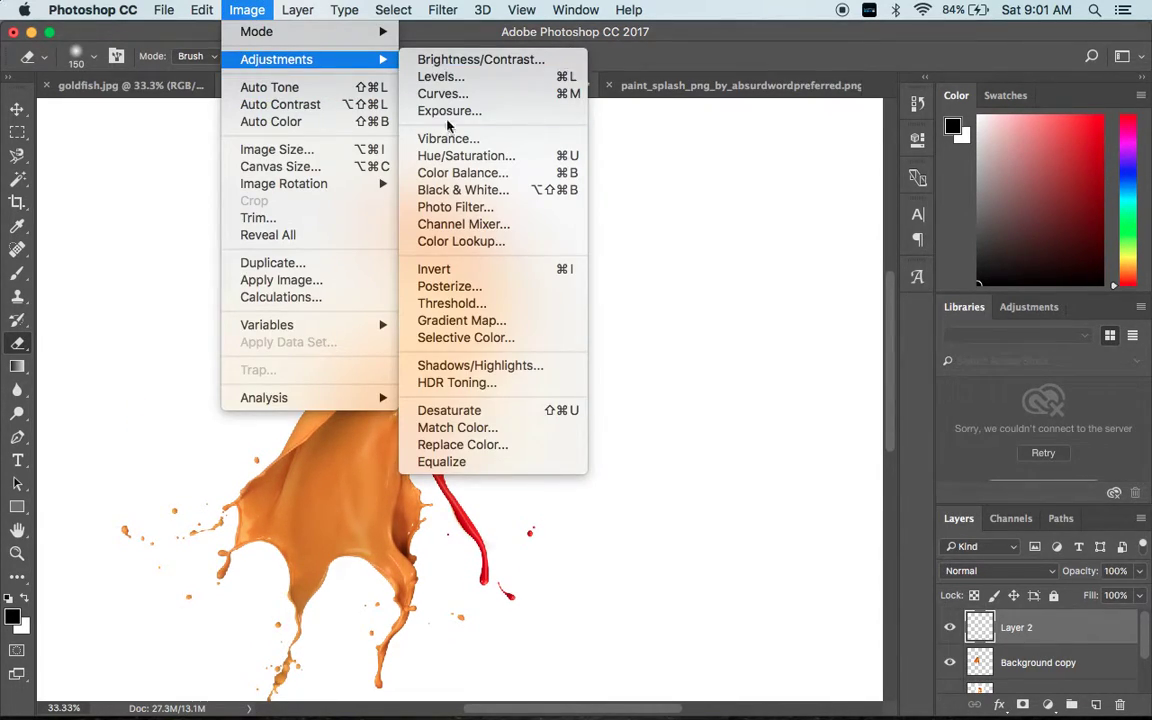
Step: Apply Hue/Saturation with Hue +21 and Saturation -6 to the fin, then erase a little edge
click(463, 160)
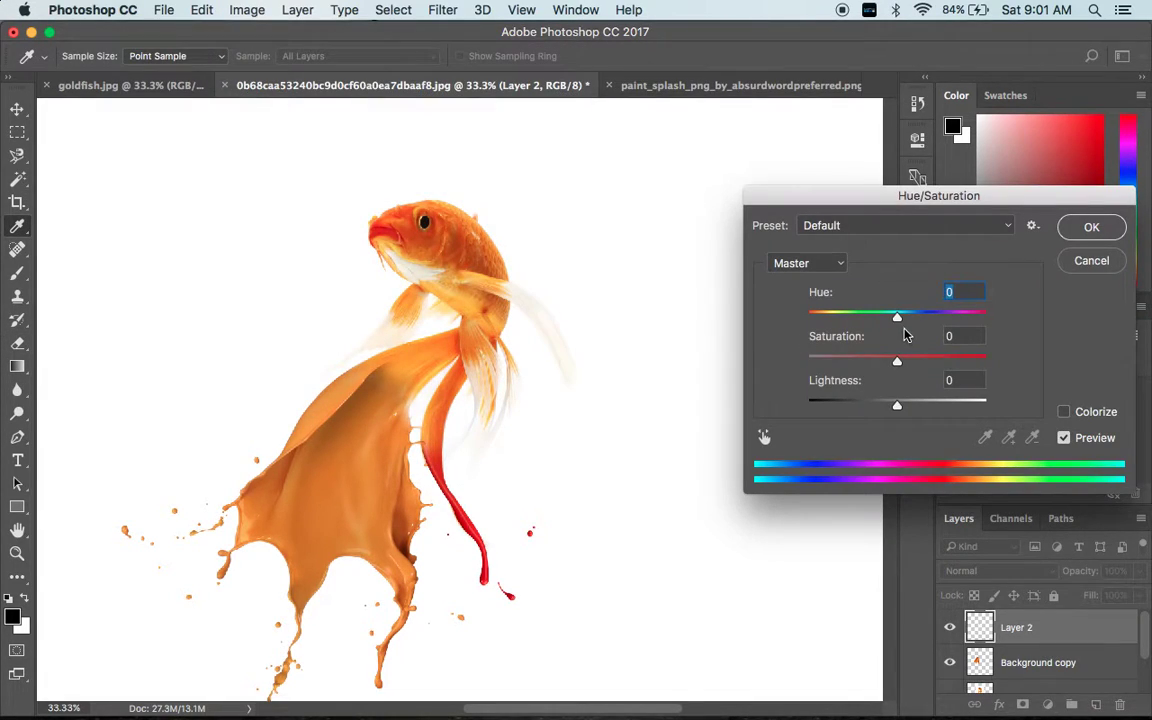
drag(898, 320, 916, 325)
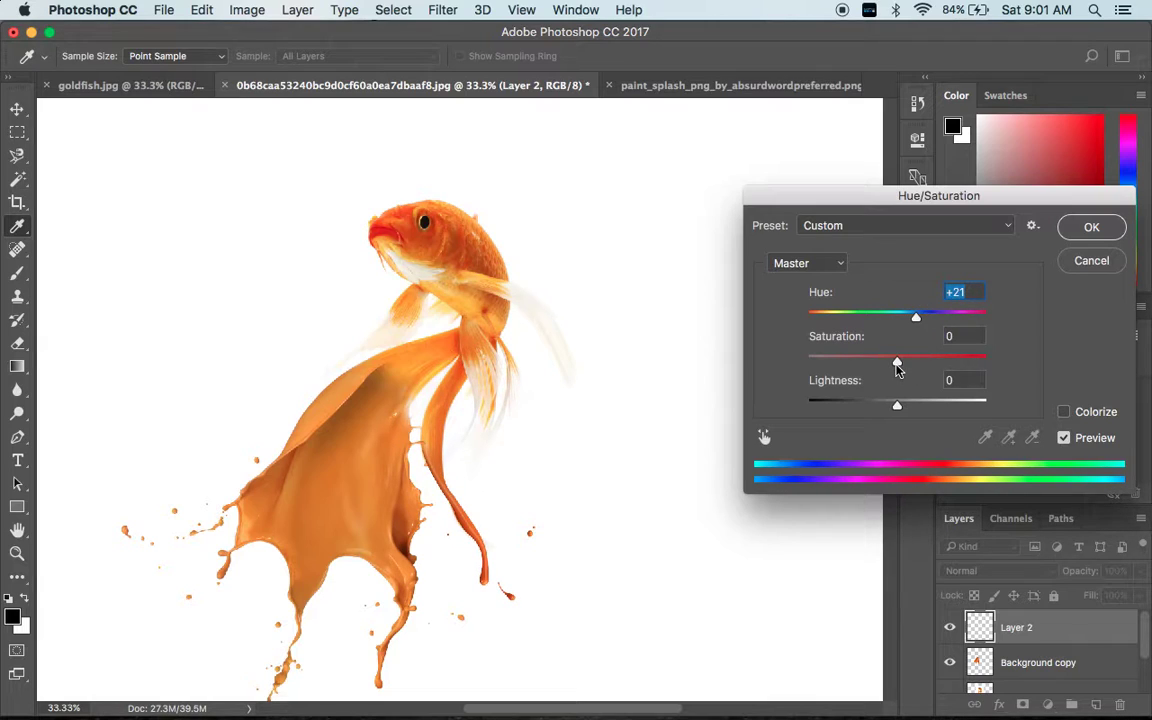
drag(898, 367, 894, 374)
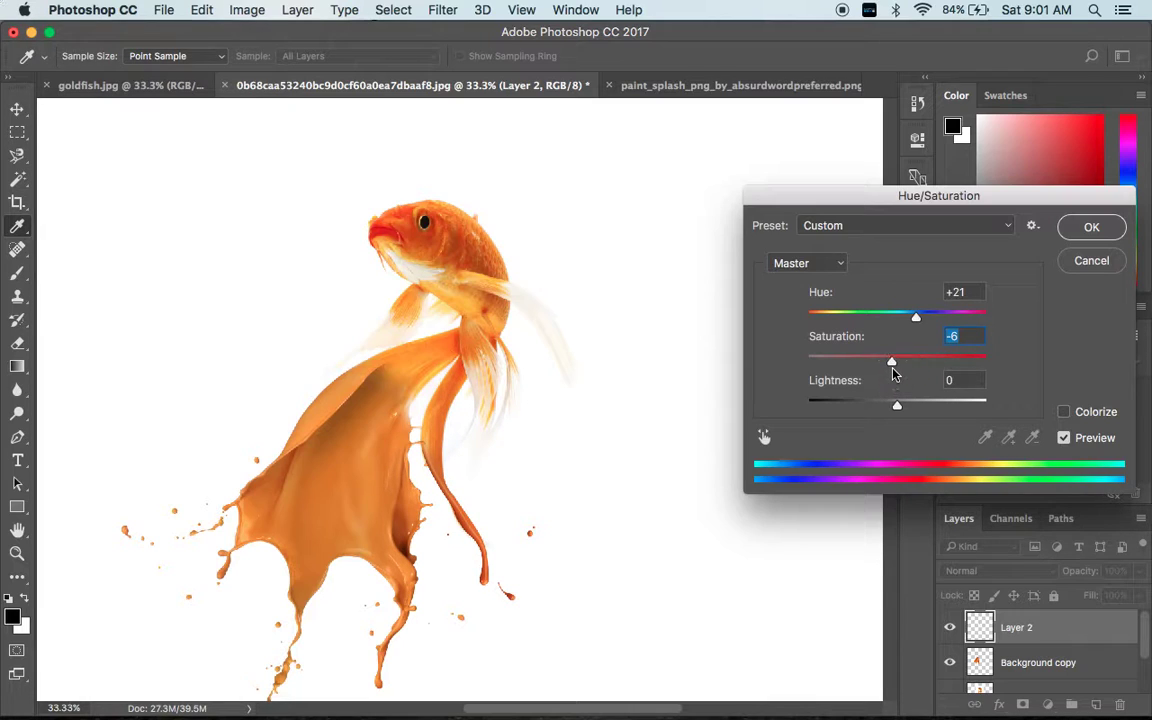
click(1089, 228)
key(e)
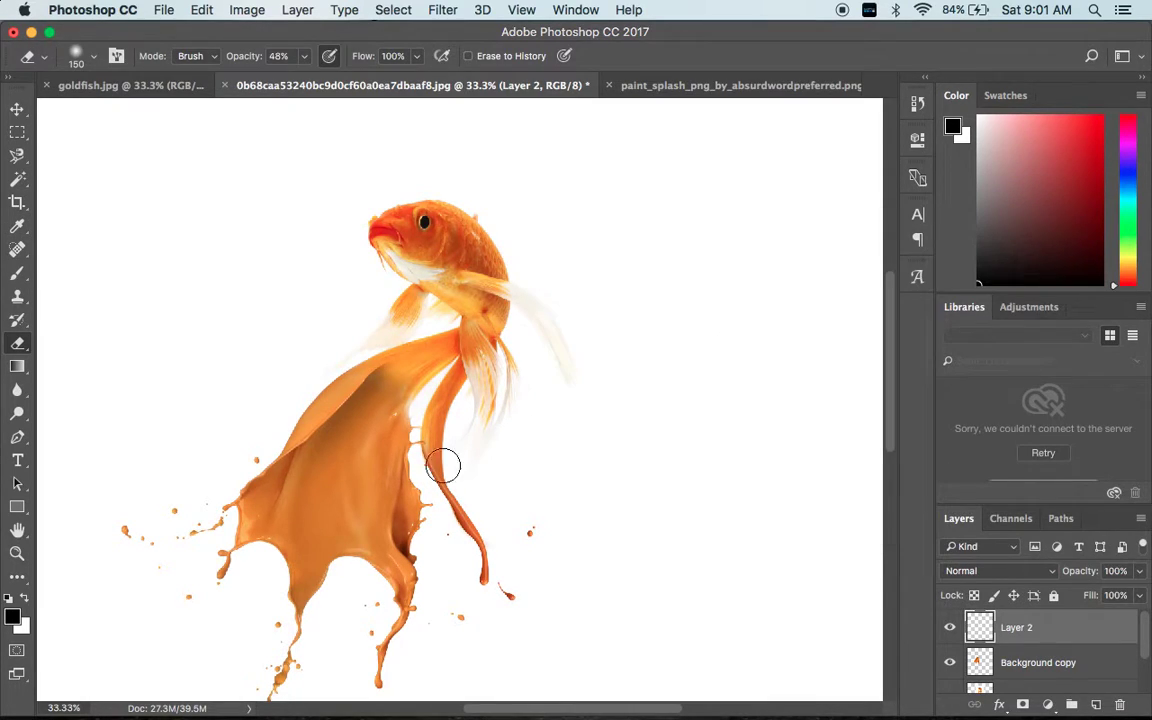
drag(443, 465, 465, 490)
Step: Select the Background copy layer and shift its hue by -1 with Hue/Saturation
key(v)
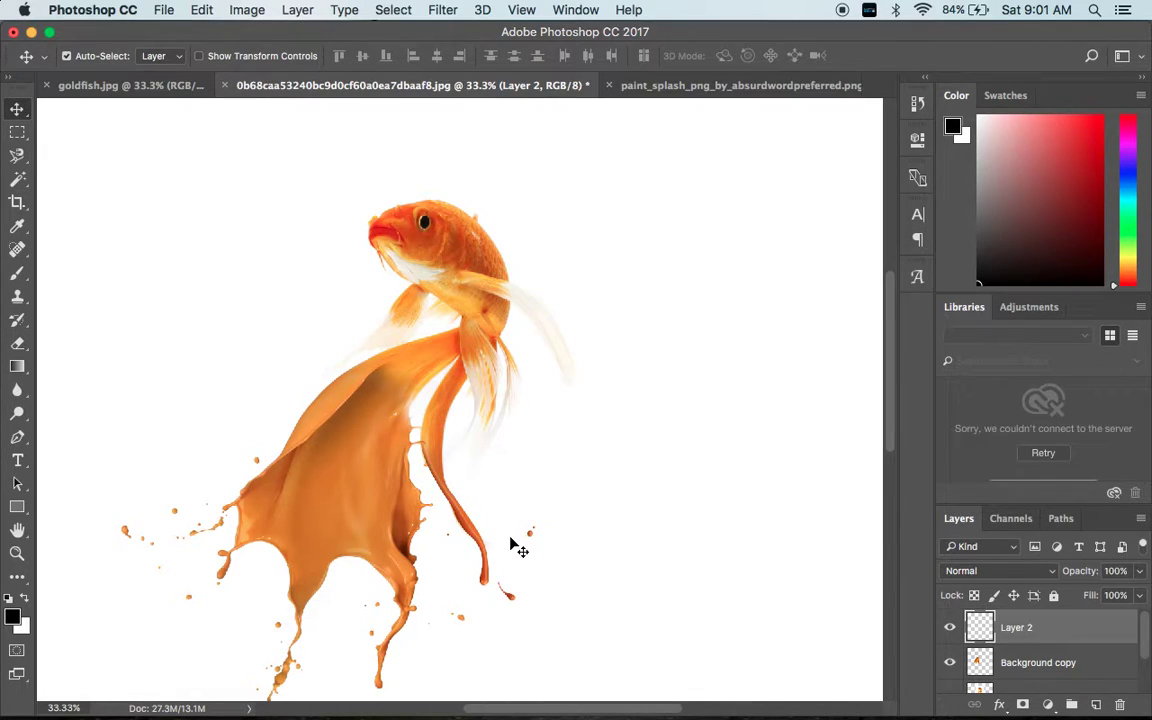
right_click(334, 501)
click(340, 508)
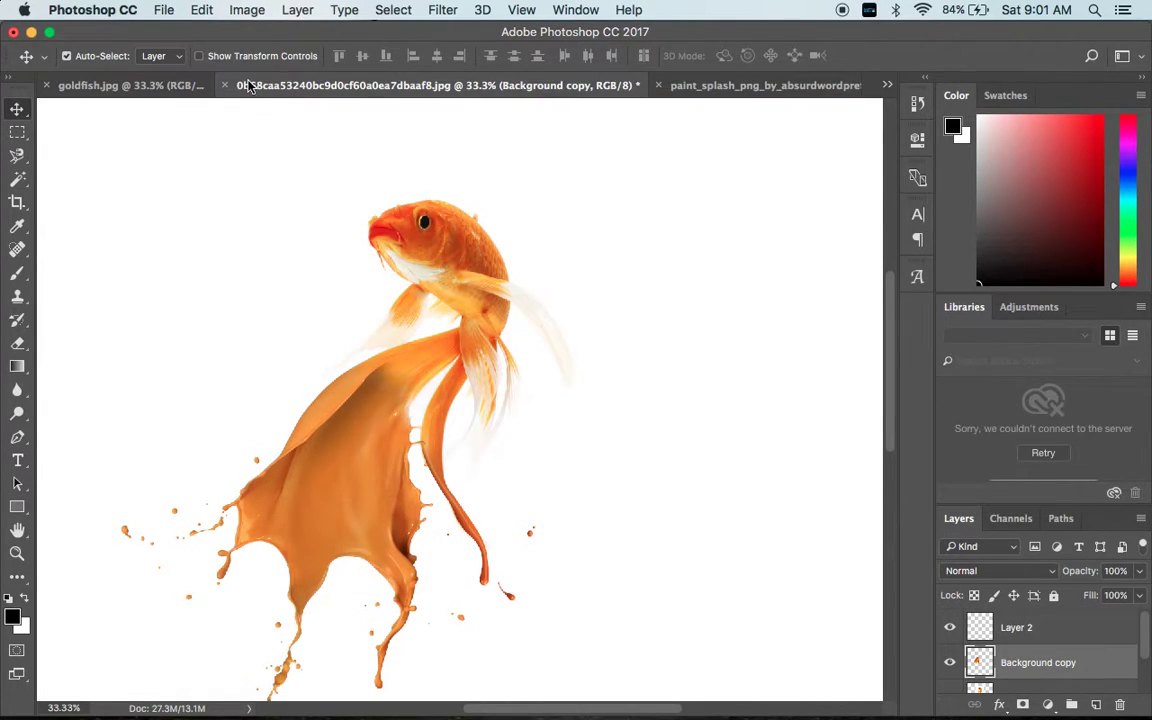
click(252, 10)
mouse_move(276, 59)
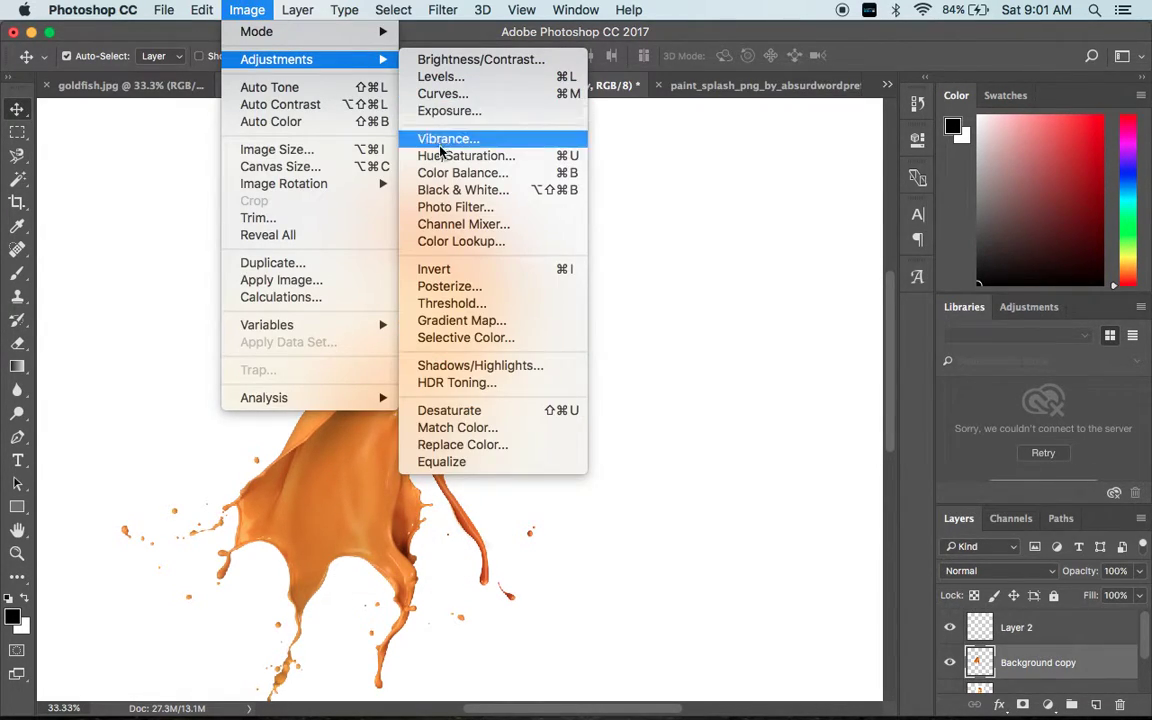
click(545, 158)
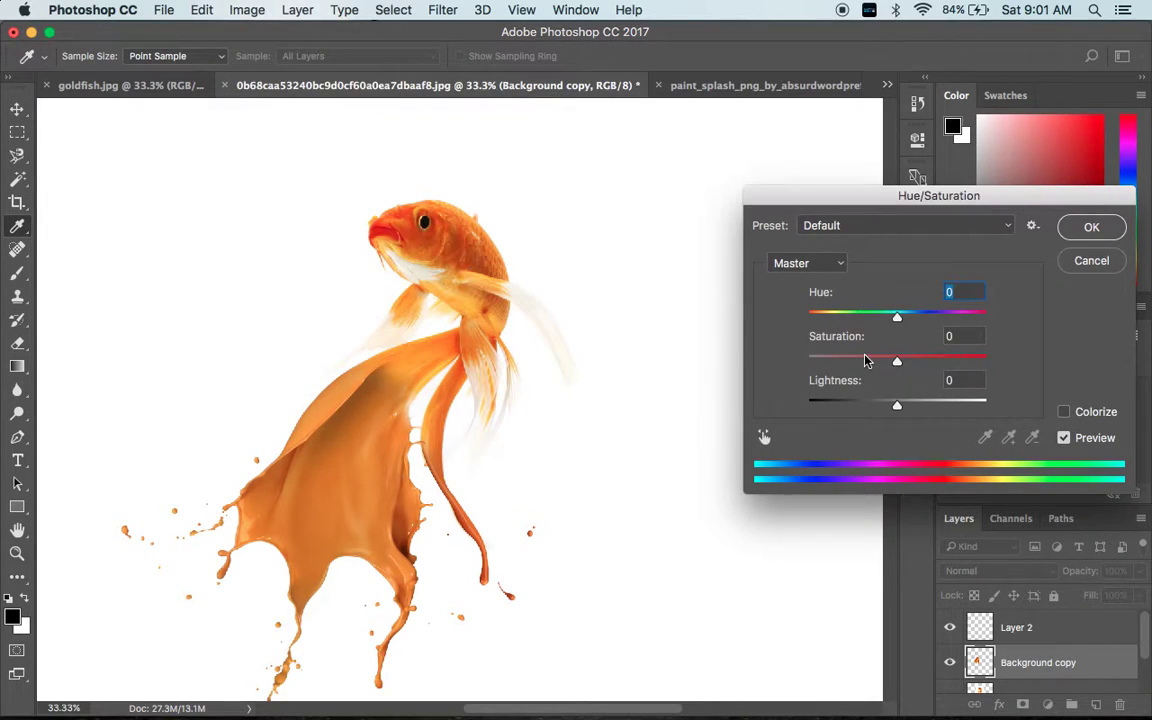
drag(899, 319, 896, 319)
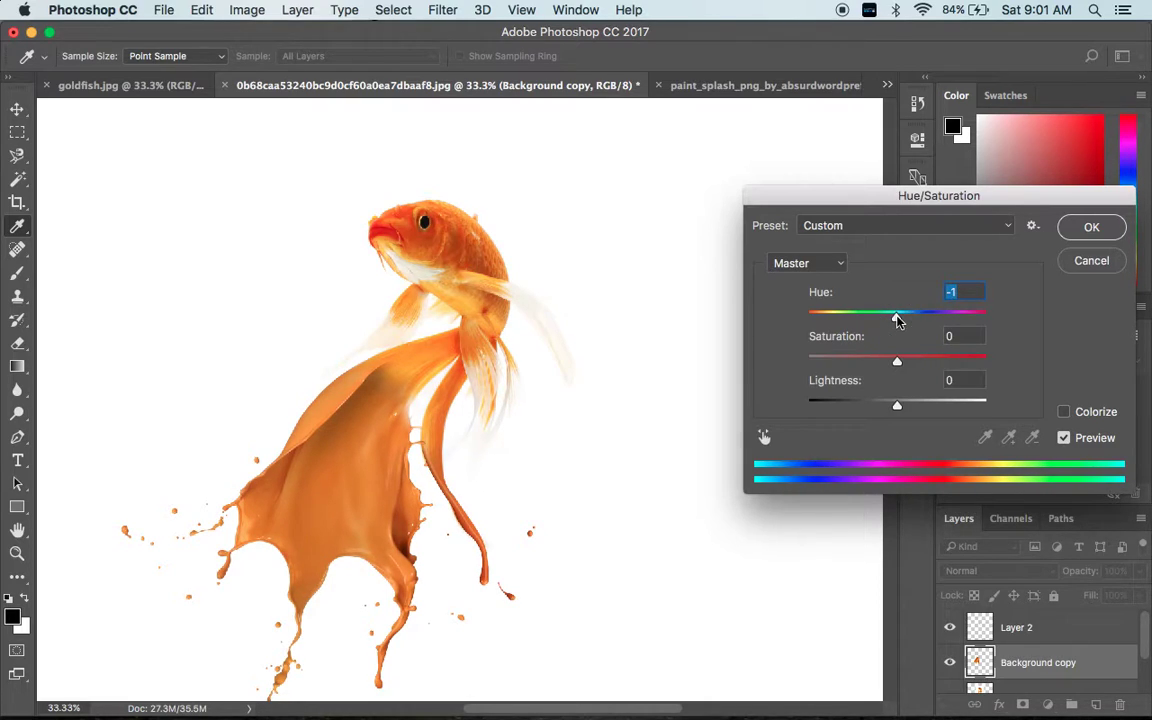
click(1090, 228)
key(v)
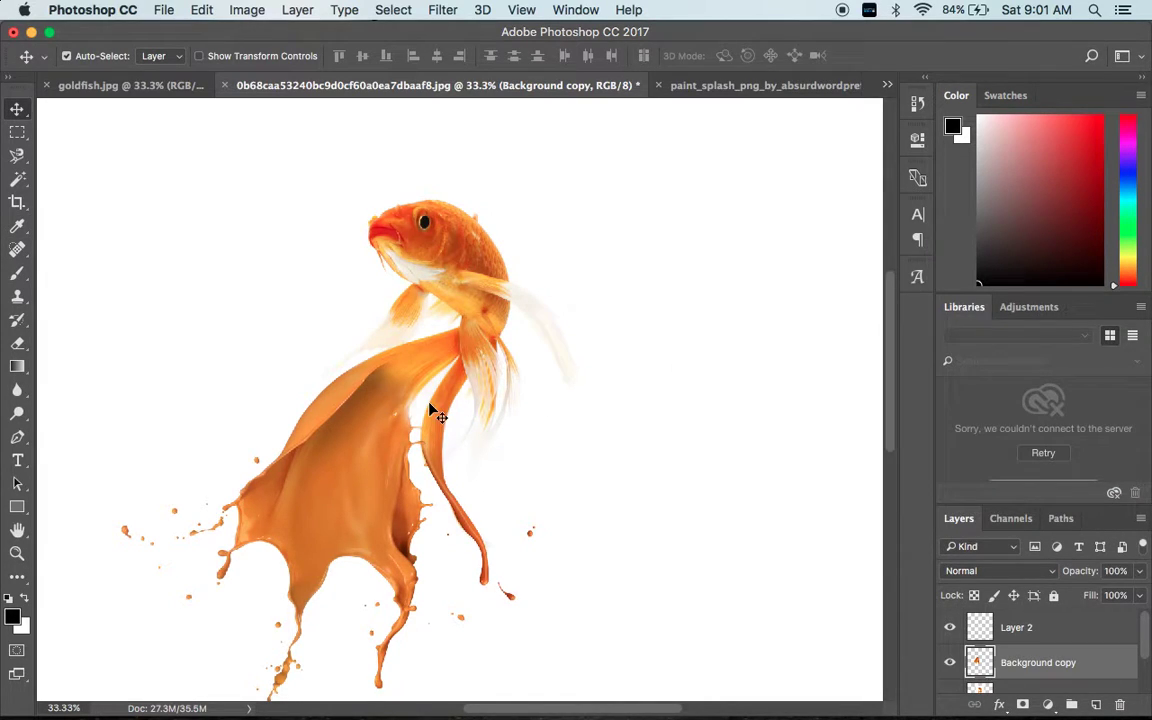
mouse_move(432, 410)
mouse_down()
mouse_move(476, 360)
mouse_move(460, 363)
mouse_move(505, 412)
mouse_move(507, 445)
mouse_up()
Step: View the finished goldfish and splash composite in full-screen mode, recentred on the fish
key(f)
key(f)
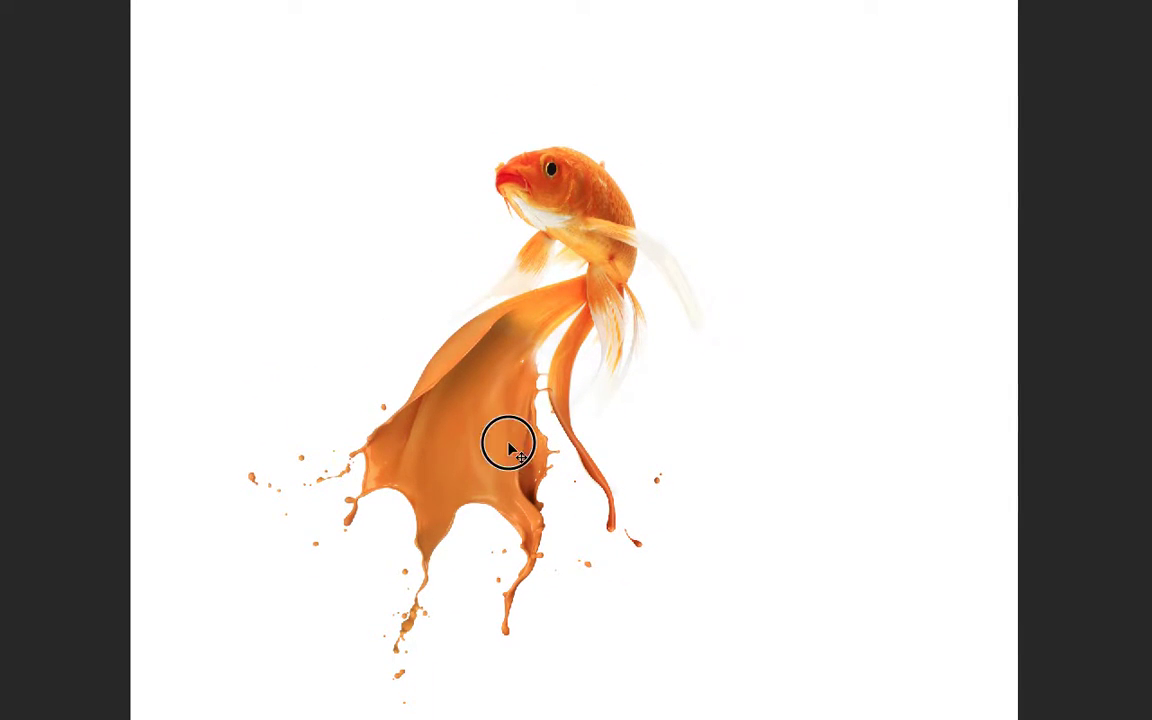
drag(507, 445, 396, 441)
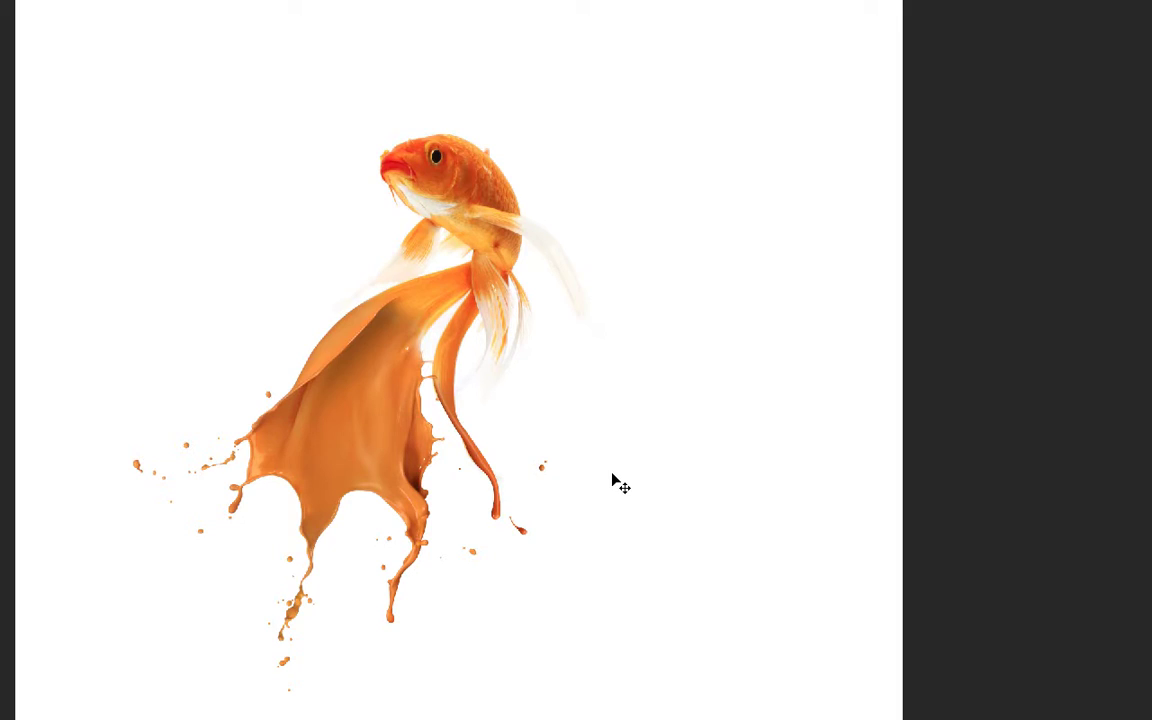
key(ctrl)
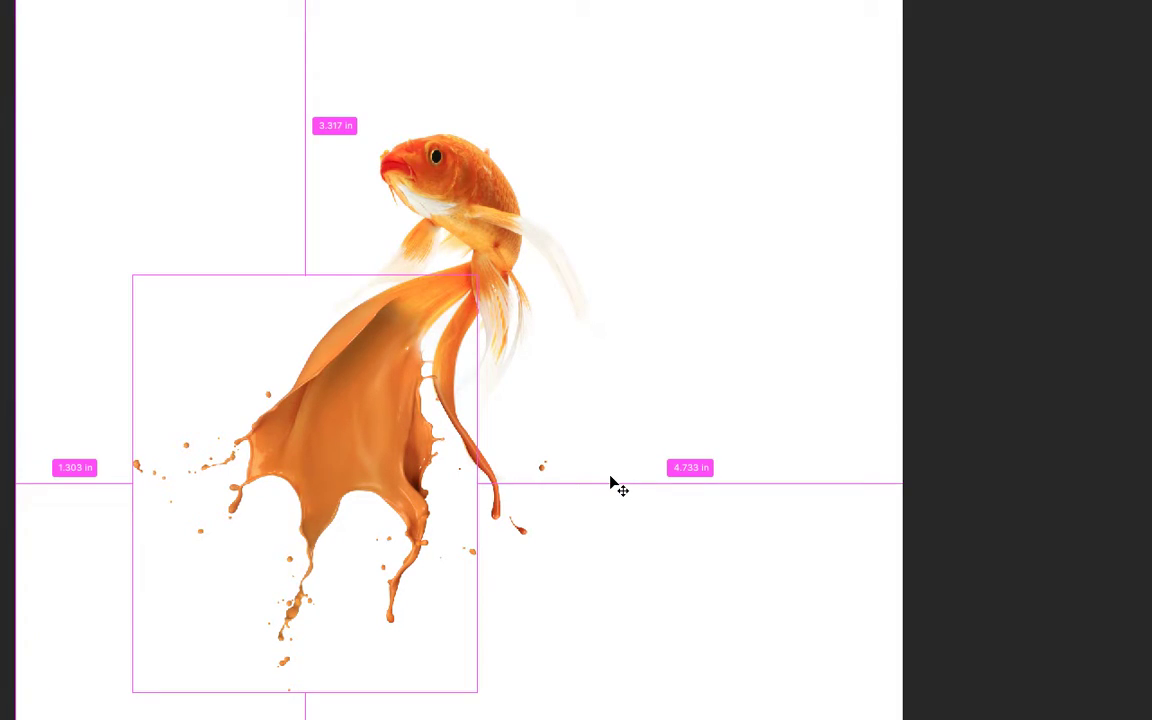